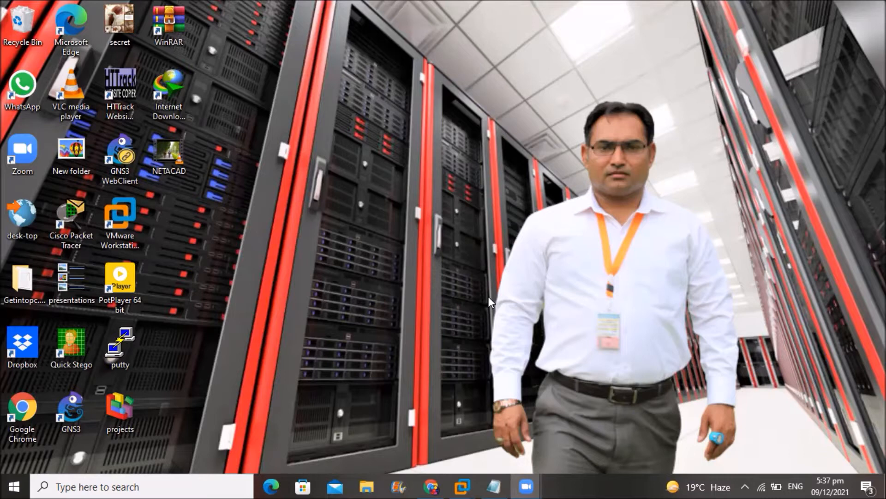
- Restore the mcse notes in Notepad and highlight the default domain policies lines
{"action": "left_click", "coordinate": [494, 486]}
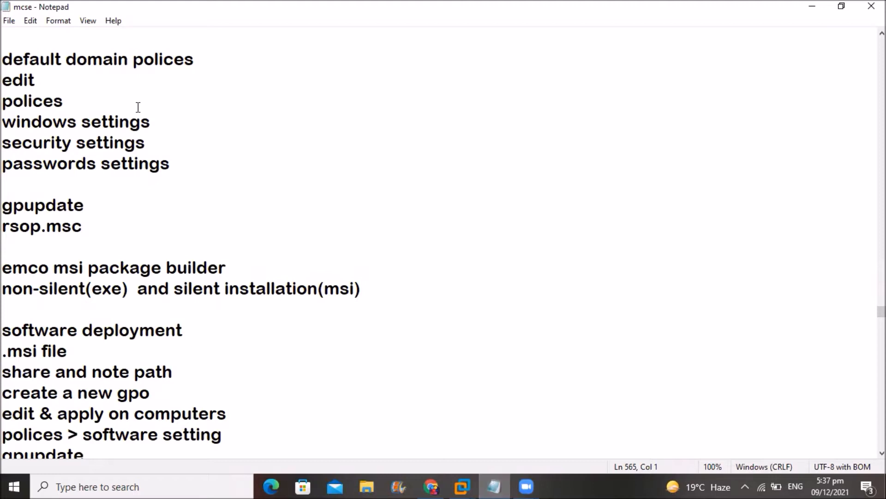
{"action": "left_click_drag", "start_coordinate": [3, 59], "coordinate": [188, 161]}
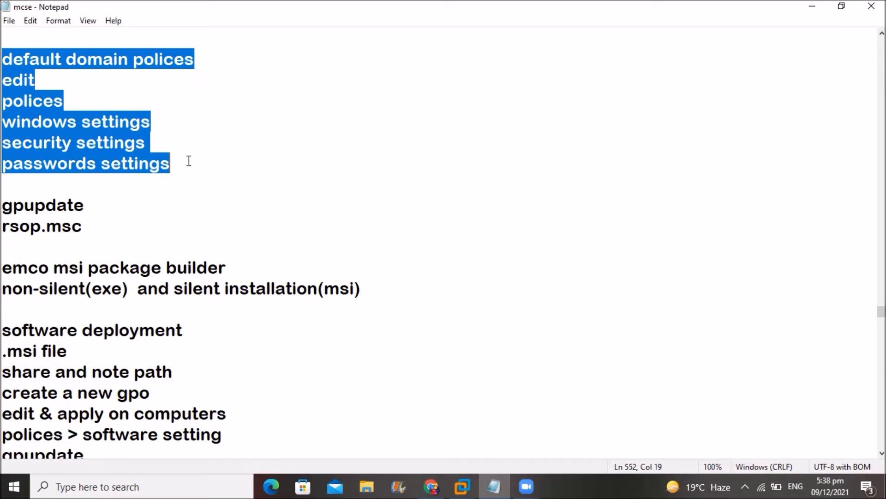
- Minimize the notes to show the desktop and preview the running VMware virtual machines
{"action": "left_click", "coordinate": [815, 7]}
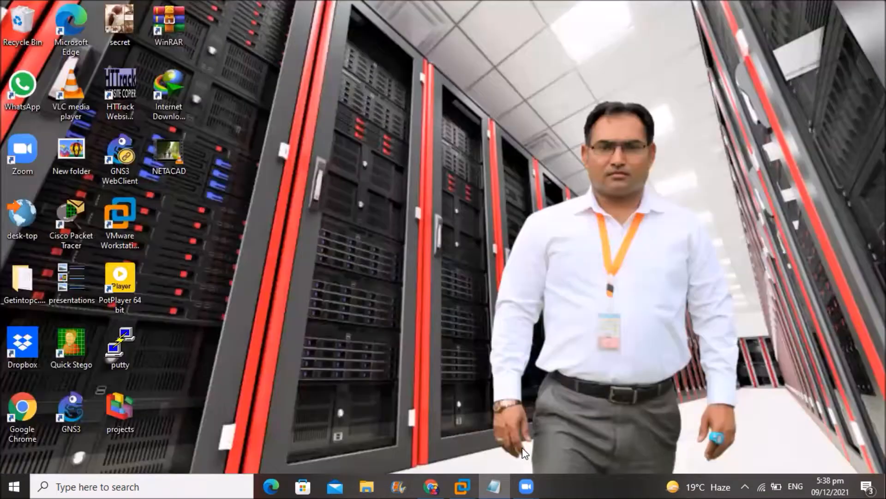
{"action": "mouse_move", "coordinate": [459, 485]}
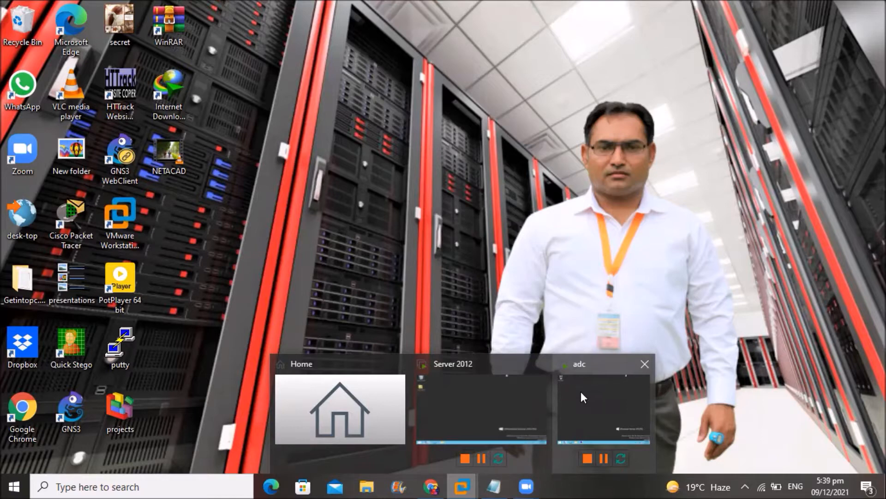
- Switch to the Server 2012 VM and launch Active Directory Users and Computers from Server Manager
{"action": "left_click", "coordinate": [473, 405]}
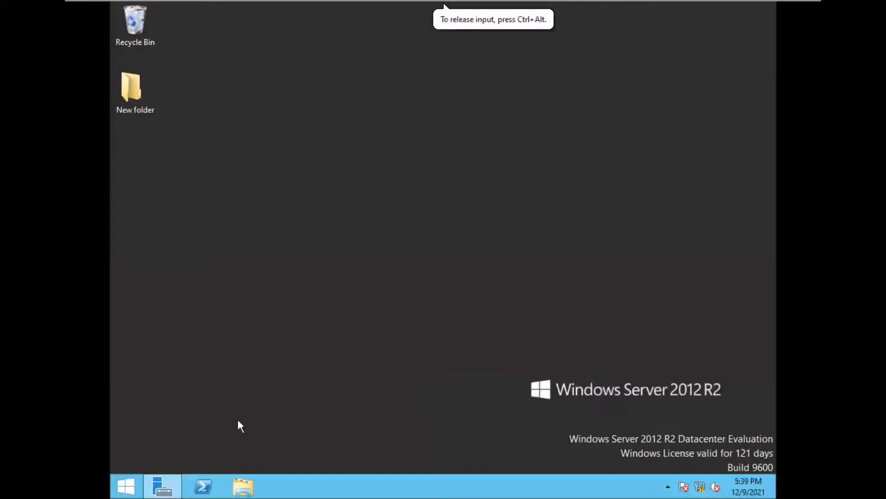
{"action": "left_click", "coordinate": [164, 486]}
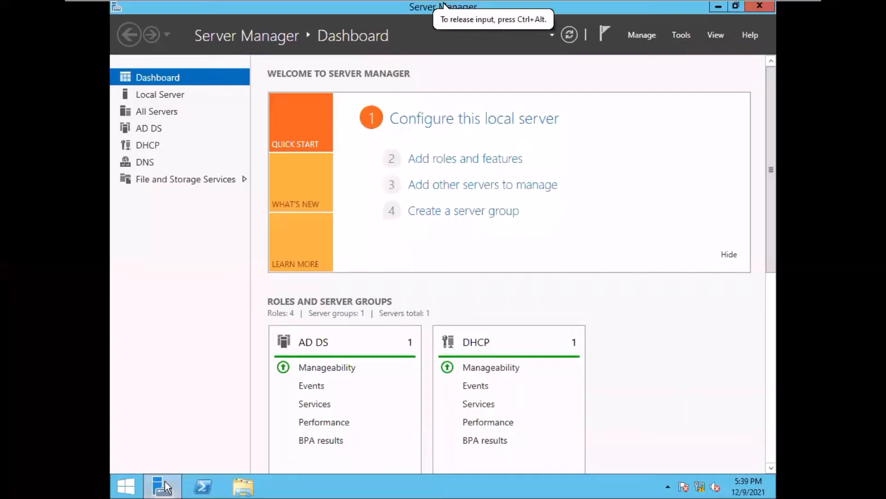
{"action": "left_click", "coordinate": [682, 32]}
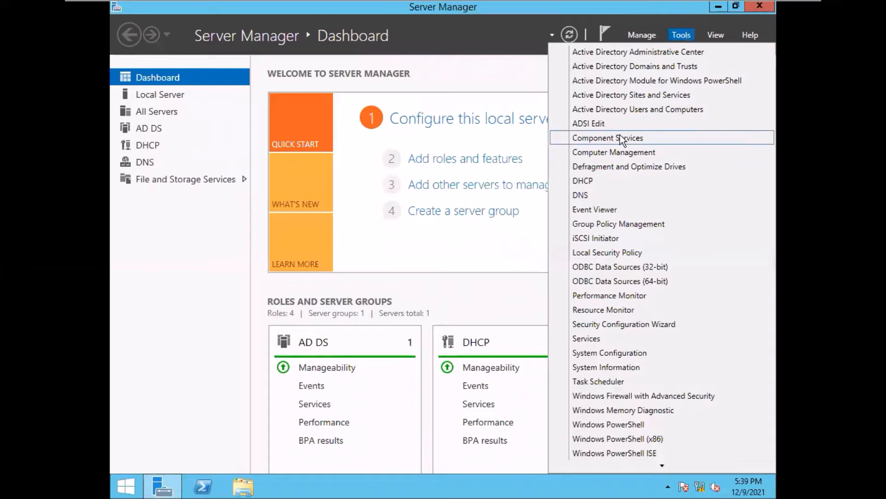
{"action": "left_click", "coordinate": [636, 115]}
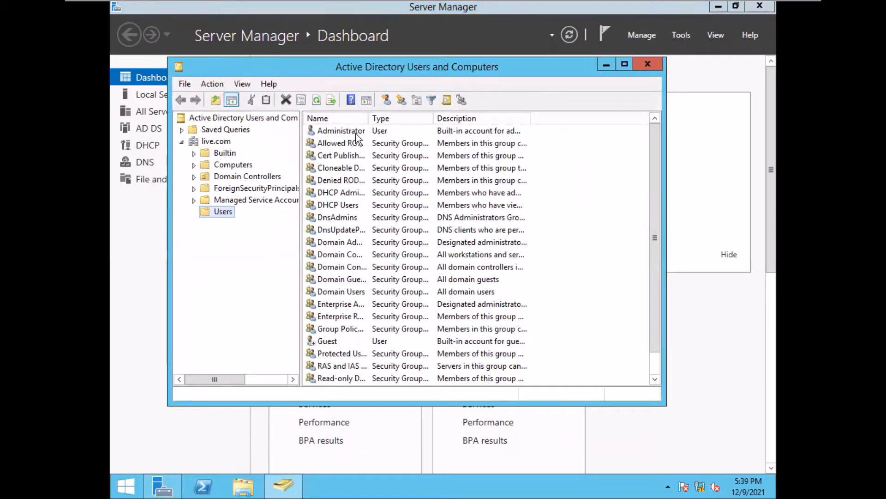
- Start a new user in Users with first name and logon name user1
{"action": "left_click", "coordinate": [386, 100]}
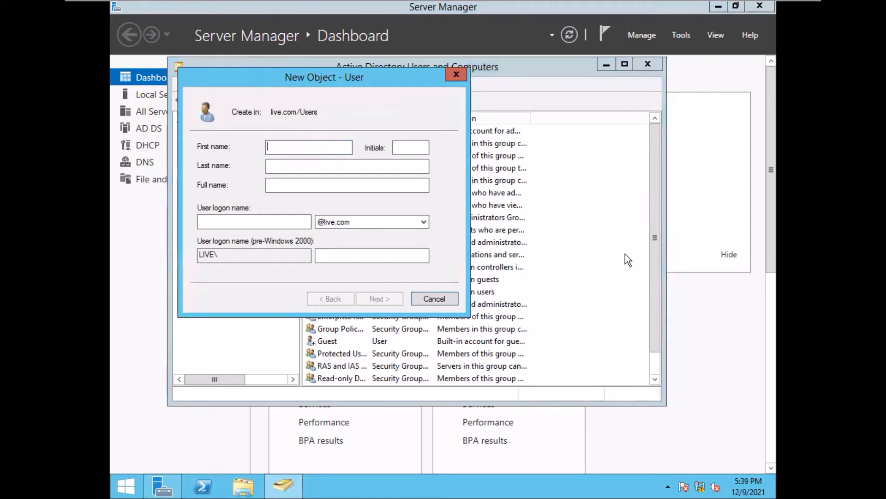
{"action": "type", "text": "user1"}
{"action": "left_click", "coordinate": [231, 221]}
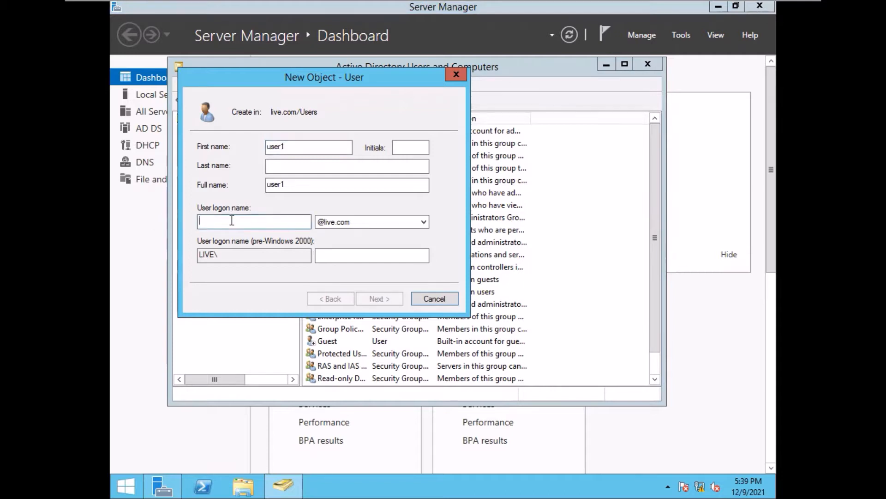
{"action": "type", "text": "user1"}
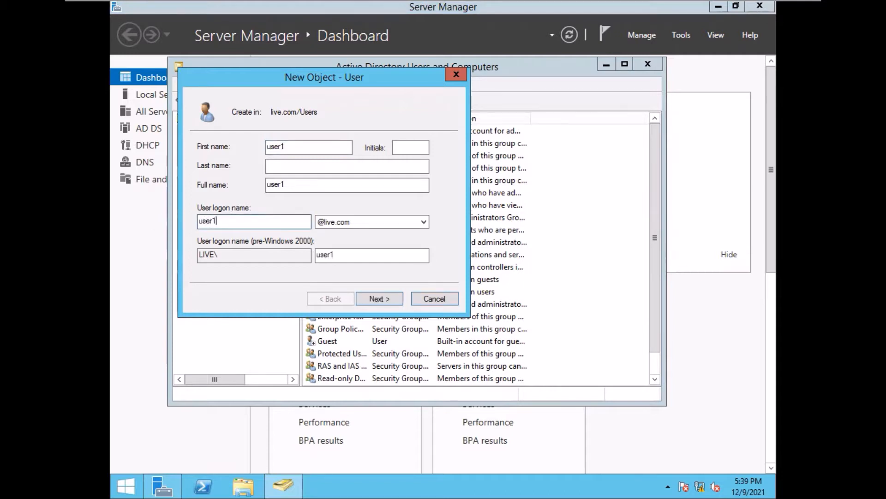
{"action": "left_click", "coordinate": [376, 299]}
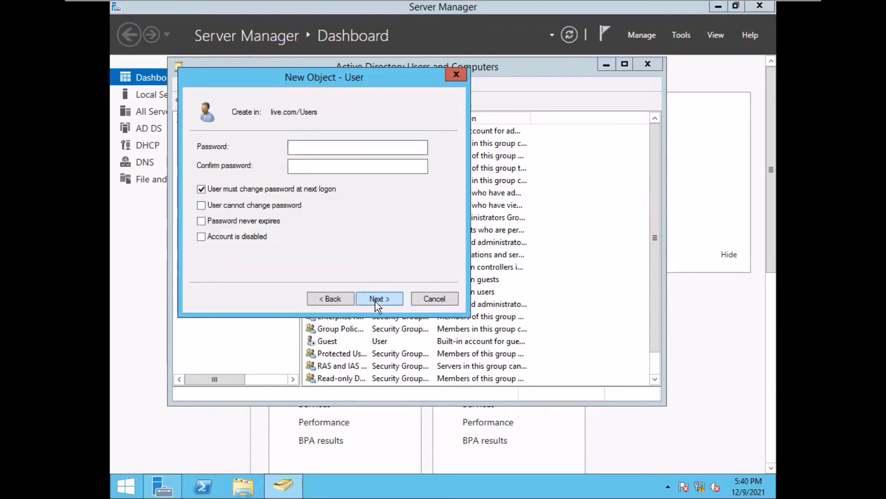
- Set and confirm user1's password, drop must-change, enable never-expires, create it and select it
{"action": "type", "text": "••••••••"}
{"action": "left_click", "coordinate": [360, 165]}
{"action": "type", "text": "••••••••"}
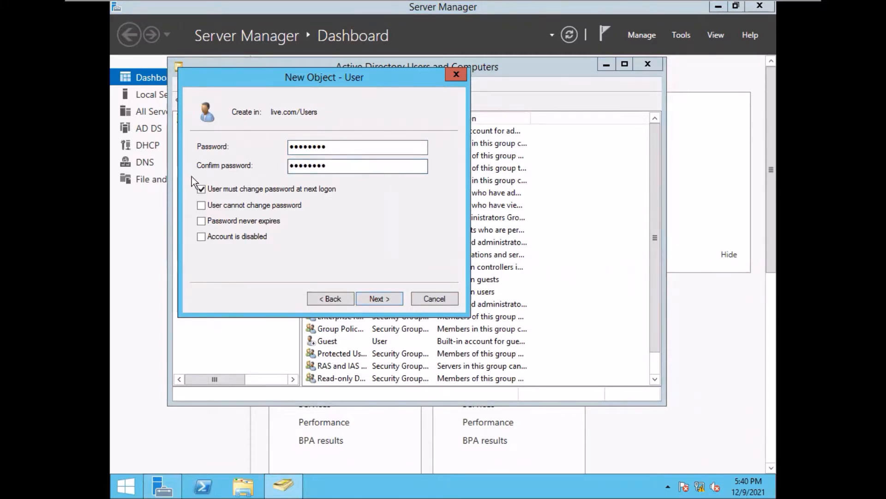
{"action": "left_click", "coordinate": [201, 188]}
{"action": "left_click", "coordinate": [202, 221]}
{"action": "left_click", "coordinate": [378, 298]}
{"action": "left_click", "coordinate": [379, 298]}
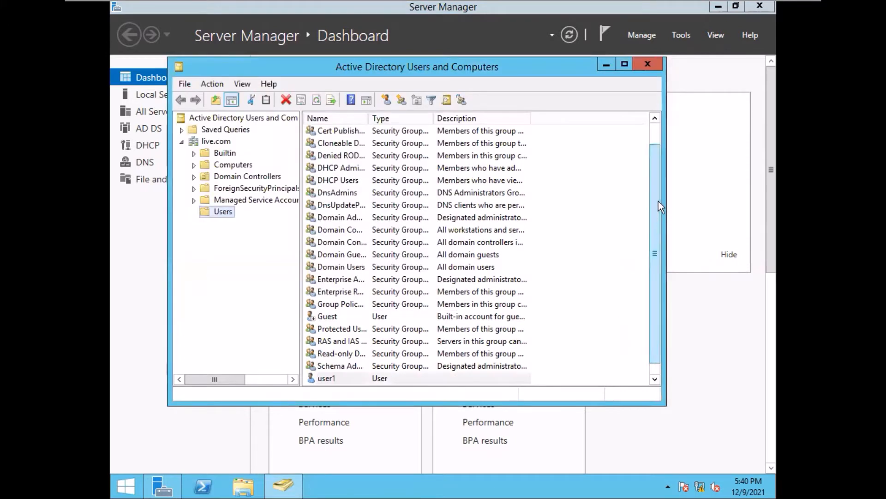
{"action": "left_click_drag", "start_coordinate": [658, 201], "coordinate": [658, 246]}
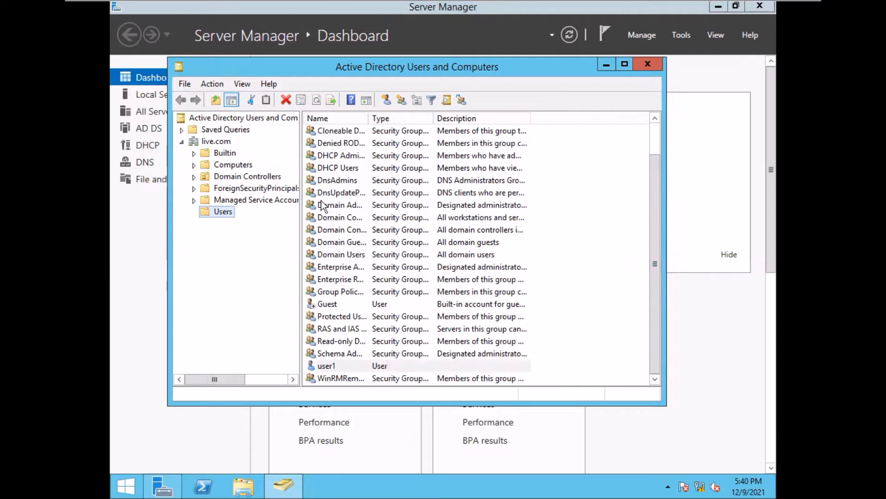
{"action": "left_click", "coordinate": [371, 367]}
- Copy user1 into a new account with first name and logon name user2
{"action": "right_click", "coordinate": [371, 367]}
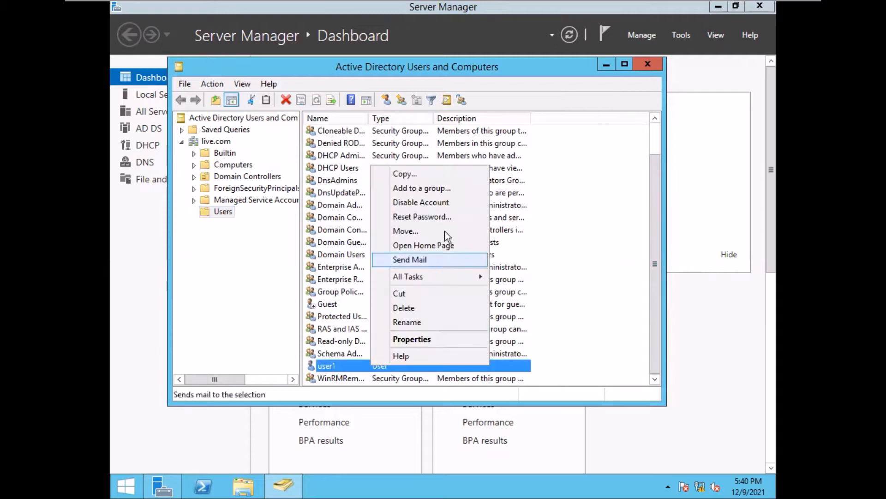
{"action": "left_click", "coordinate": [421, 174]}
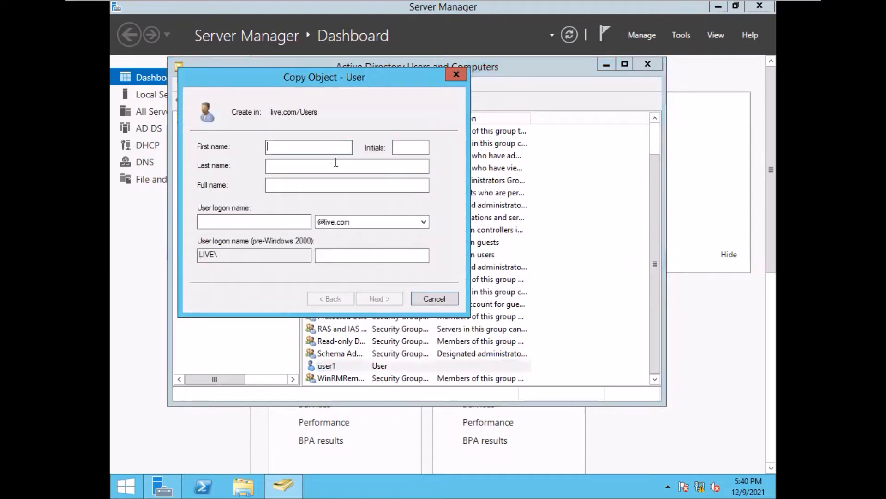
{"action": "type", "text": "user2"}
{"action": "left_click", "coordinate": [232, 223]}
{"action": "type", "text": "user"}
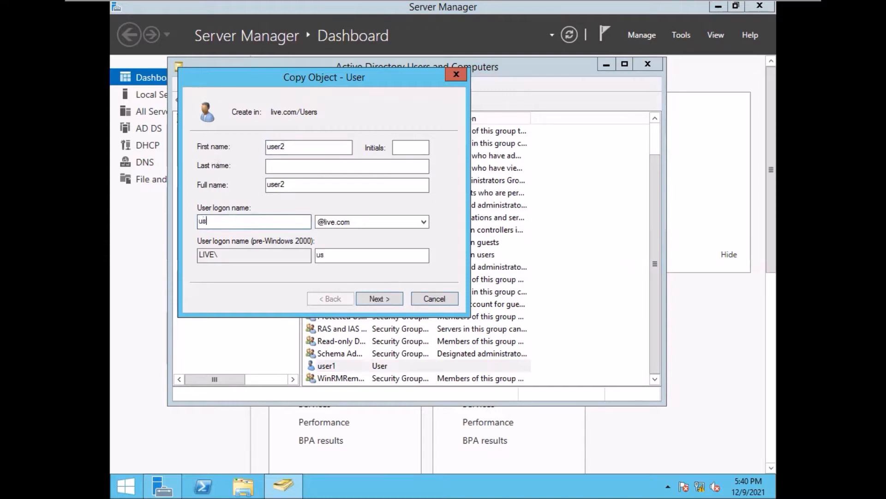
{"action": "type", "text": "2"}
- Enter and confirm user2's password, then finish creating the copied account
{"action": "left_click", "coordinate": [375, 300]}
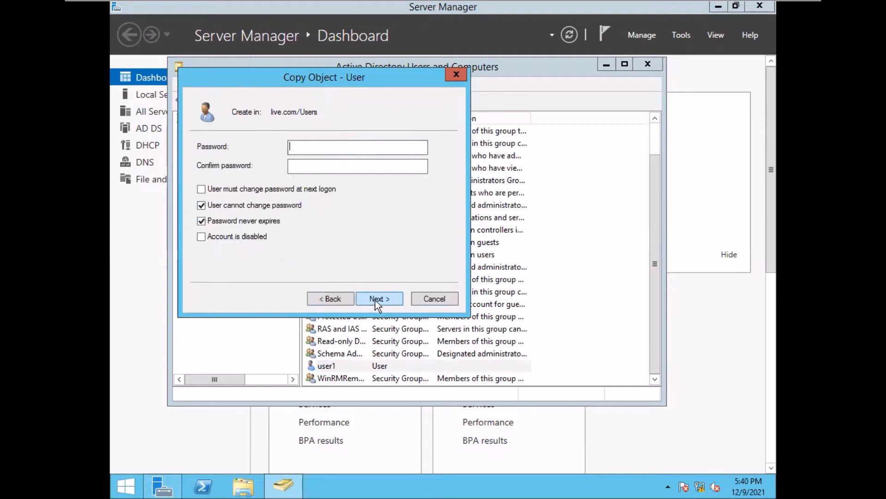
{"action": "type", "text": "12345678"}
{"action": "left_click", "coordinate": [335, 165]}
{"action": "type", "text": "12345678"}
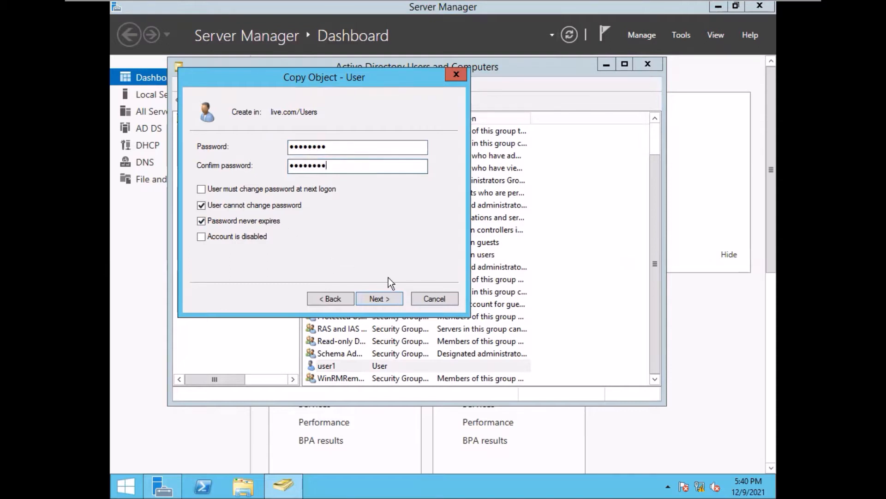
{"action": "left_click", "coordinate": [373, 294]}
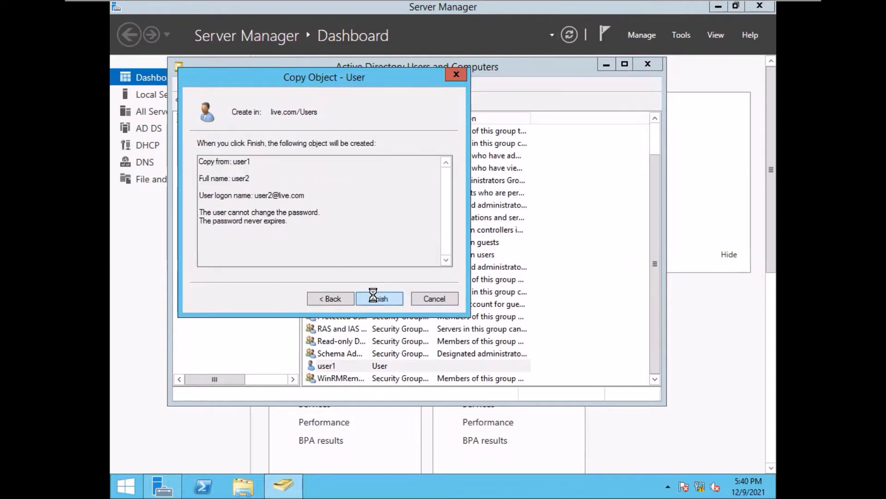
{"action": "left_click", "coordinate": [373, 294]}
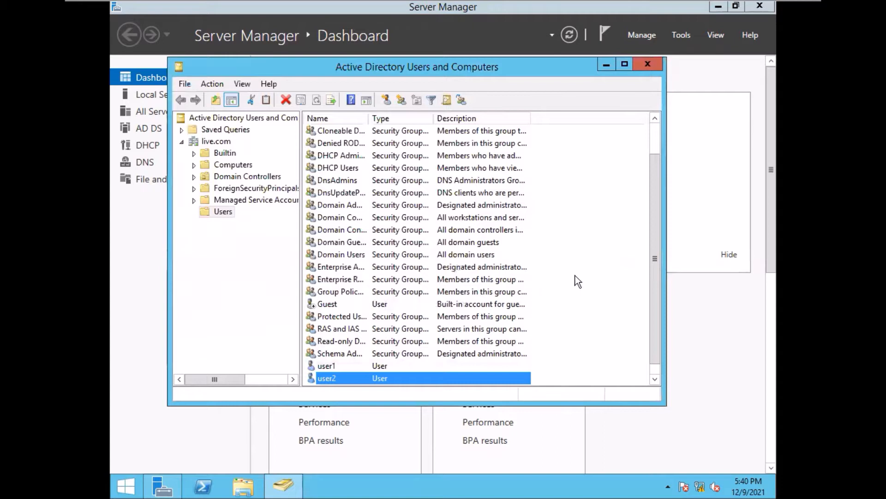
- Start another new user with first name and logon name user3
{"action": "left_click", "coordinate": [385, 100]}
{"action": "type", "text": "user3"}
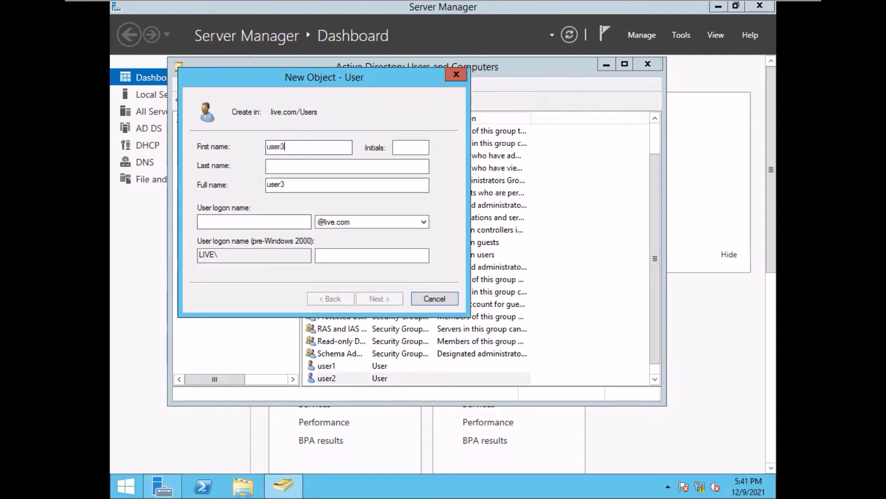
{"action": "left_click", "coordinate": [224, 225]}
{"action": "type", "text": "user3"}
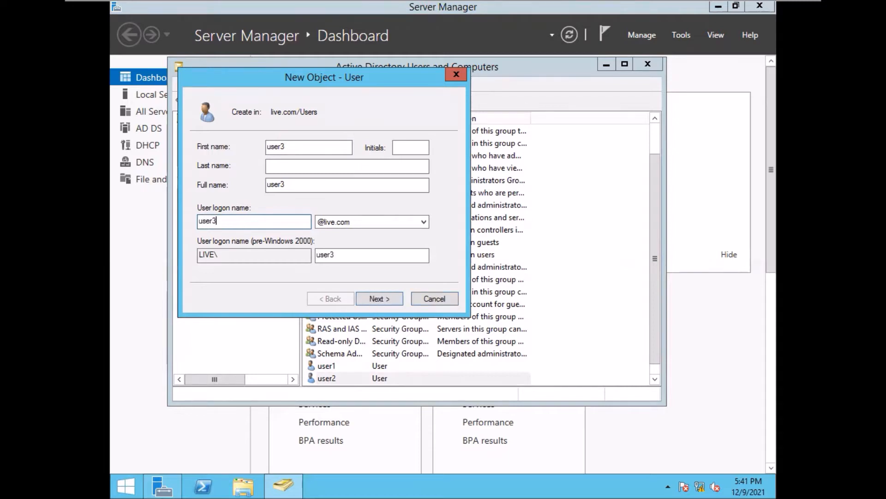
{"action": "left_click", "coordinate": [377, 300]}
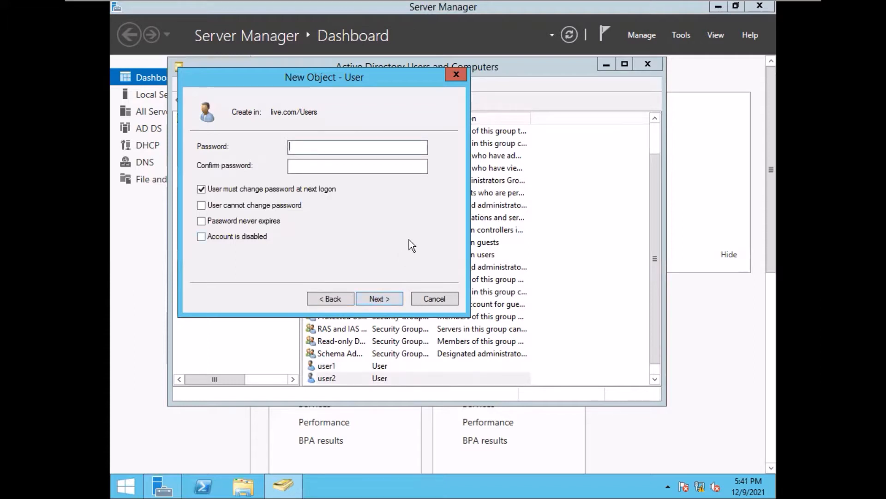
- Give user3 a five-character password, confirm it, and attempt to finish creating the account
{"action": "type", "text": "12345"}
{"action": "left_click", "coordinate": [336, 169]}
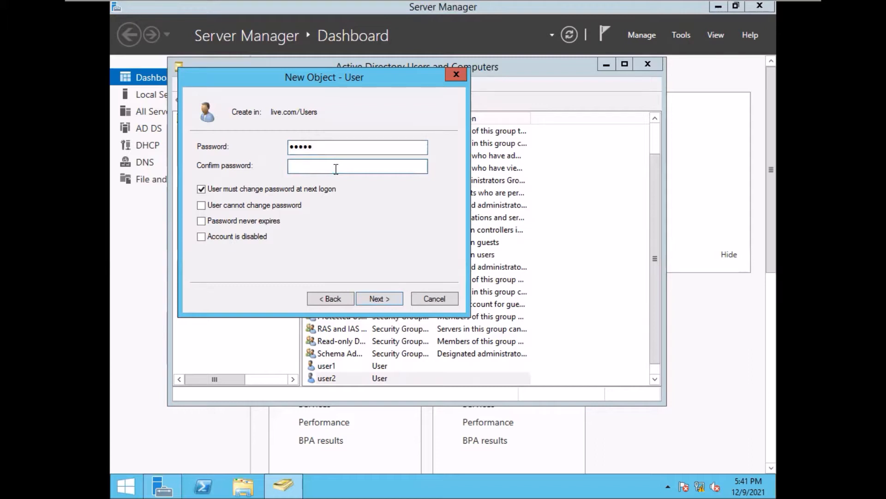
{"action": "type", "text": "12345"}
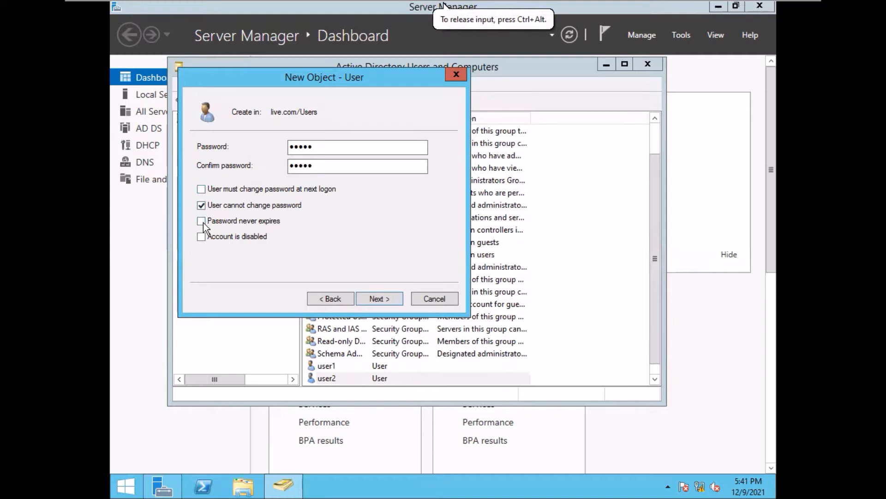
{"action": "left_click", "coordinate": [375, 299]}
{"action": "left_click", "coordinate": [376, 298]}
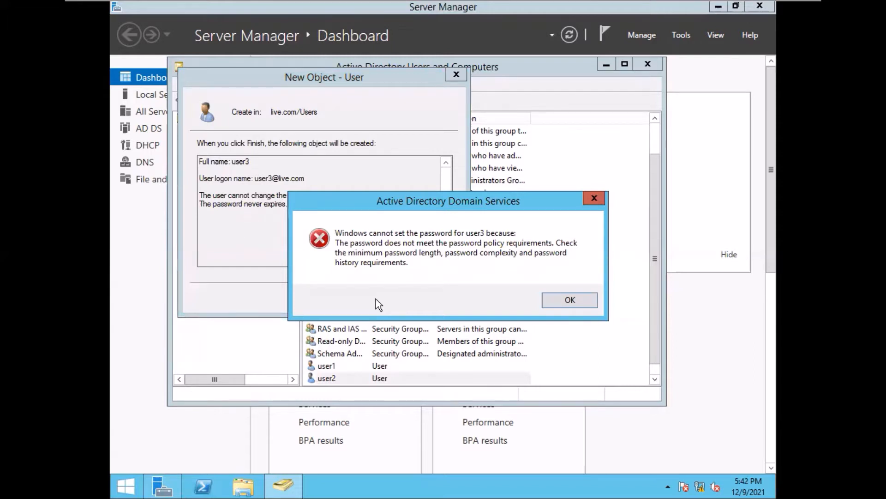
- Dismiss the policy error, give user3 a new eight-character password, and finish creating it
{"action": "left_click", "coordinate": [569, 300]}
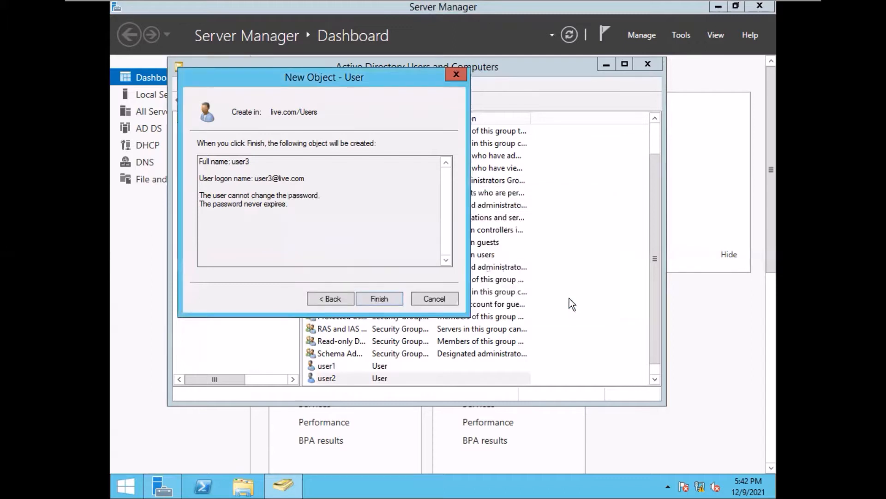
{"action": "left_click", "coordinate": [333, 299]}
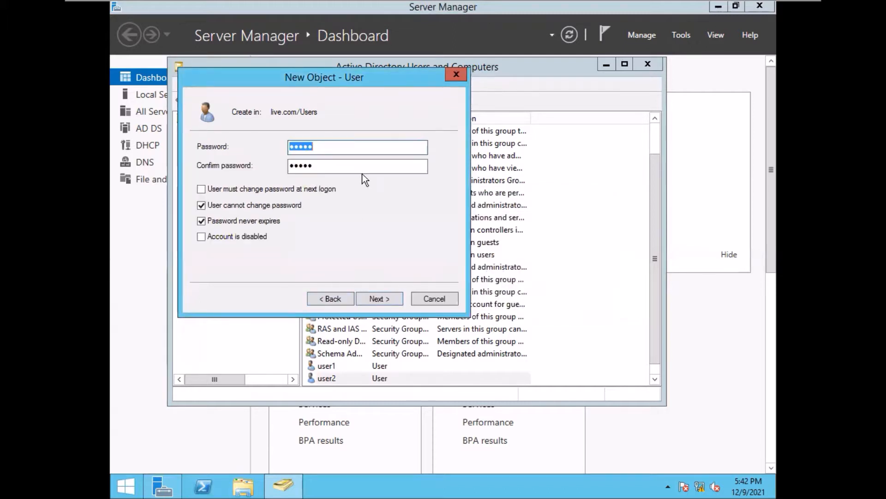
{"action": "type", "text": "password"}
{"action": "left_click", "coordinate": [329, 166]}
{"action": "key", "text": "BackSpace"}
{"action": "key", "text": "BackSpace"}
{"action": "key", "text": "BackSpace"}
{"action": "key", "text": "BackSpace"}
{"action": "key", "text": "BackSpace"}
{"action": "type", "text": "••••••••"}
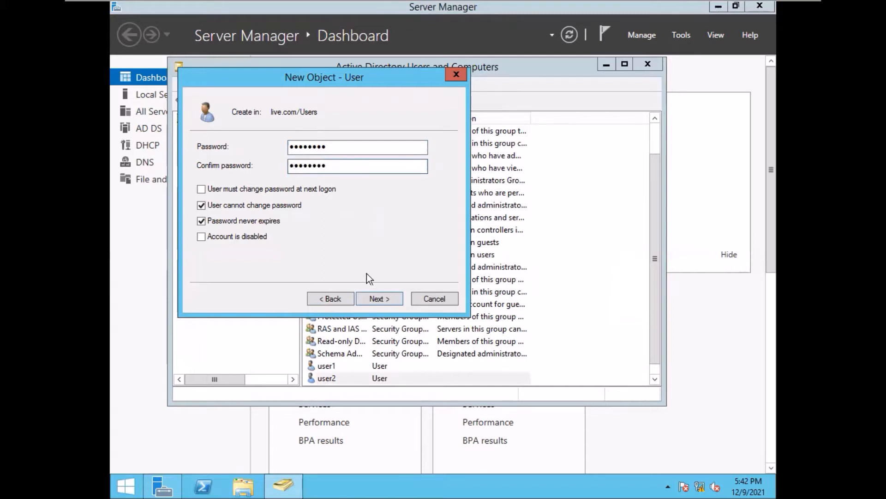
{"action": "left_click", "coordinate": [375, 296]}
{"action": "left_click", "coordinate": [376, 296]}
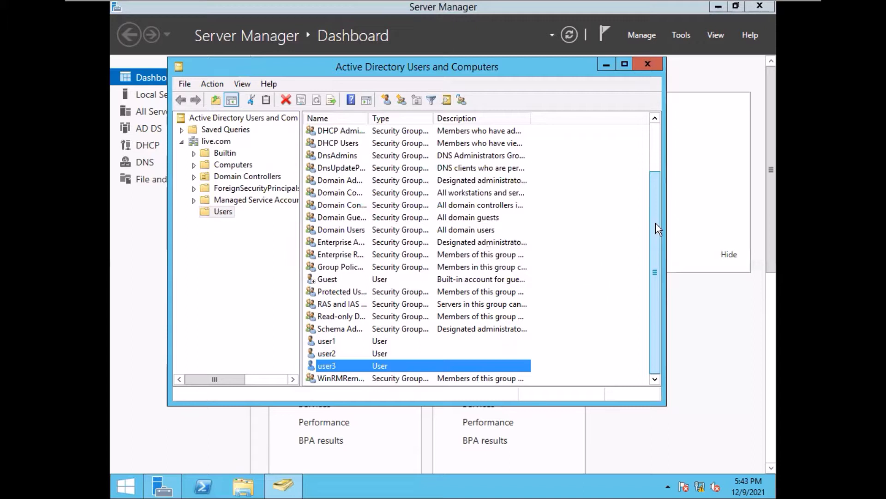
- Close Active Directory Users and Computers and launch Group Policy Management from Server Manager
{"action": "left_click", "coordinate": [646, 64]}
{"action": "left_click", "coordinate": [678, 36]}
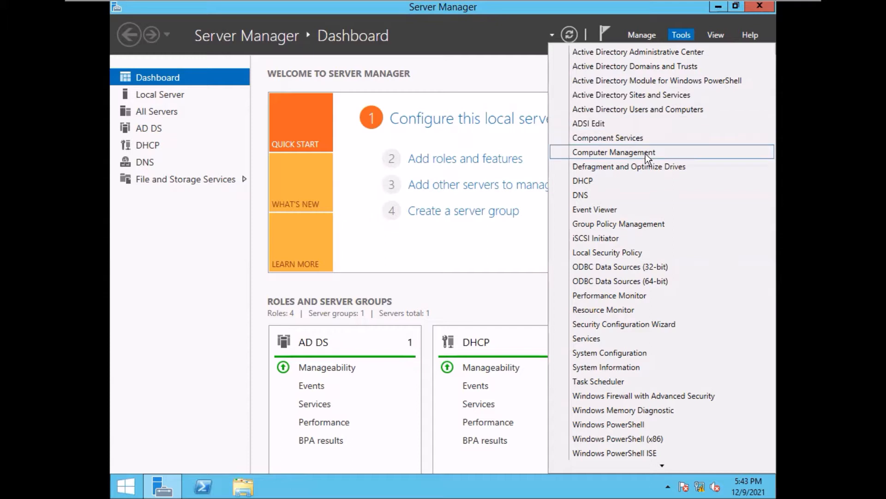
{"action": "left_click", "coordinate": [630, 226]}
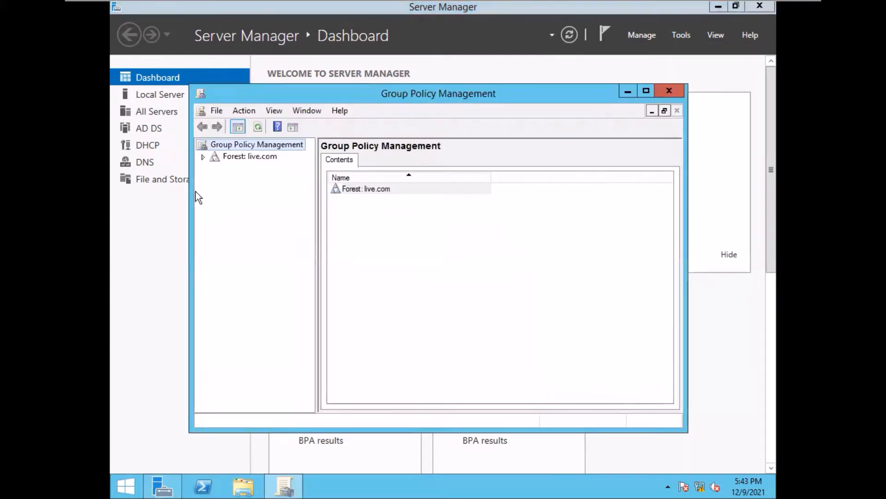
- Expand Forest: live.com > Domains > live.com to reveal its policies
{"action": "left_click", "coordinate": [203, 157]}
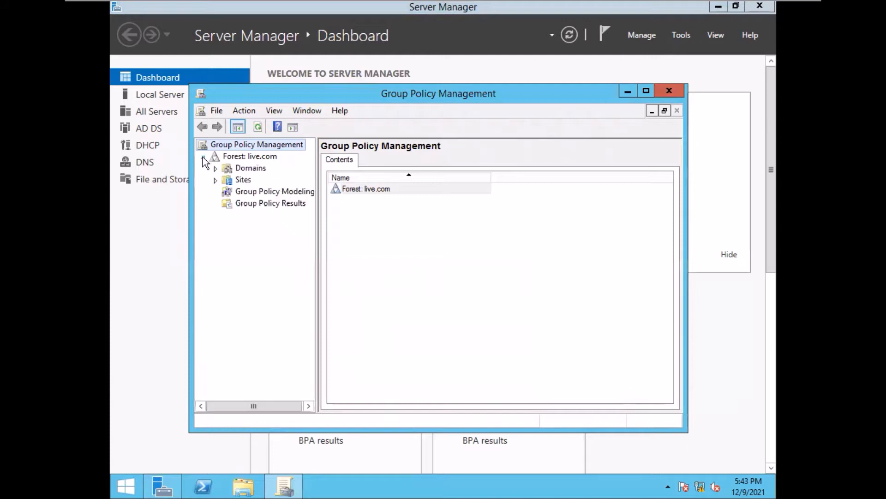
{"action": "left_click", "coordinate": [215, 168]}
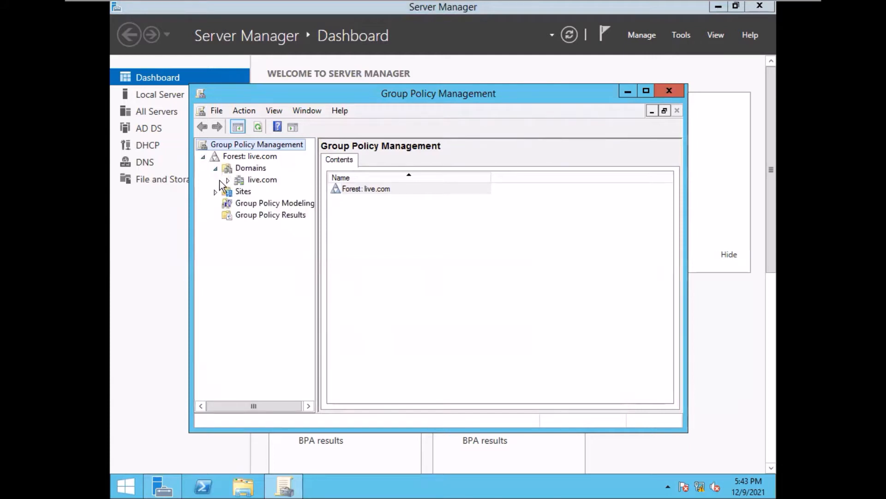
{"action": "left_click", "coordinate": [229, 179]}
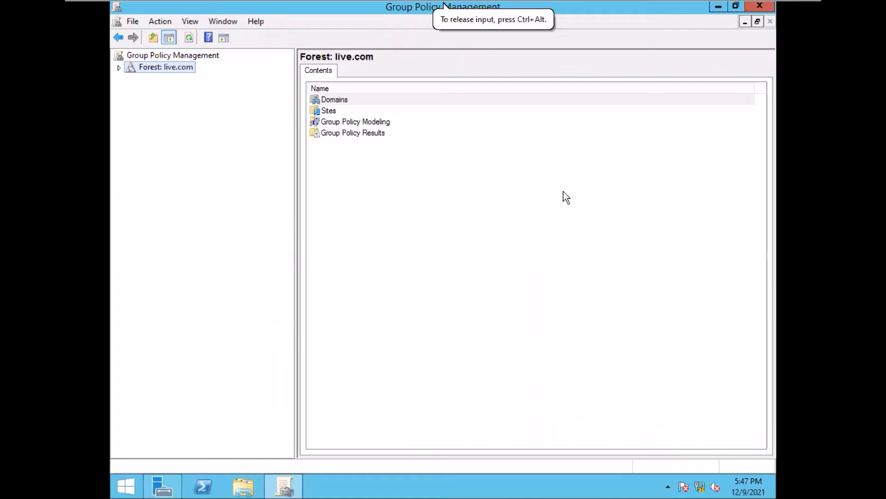
{"action": "left_click", "coordinate": [120, 68]}
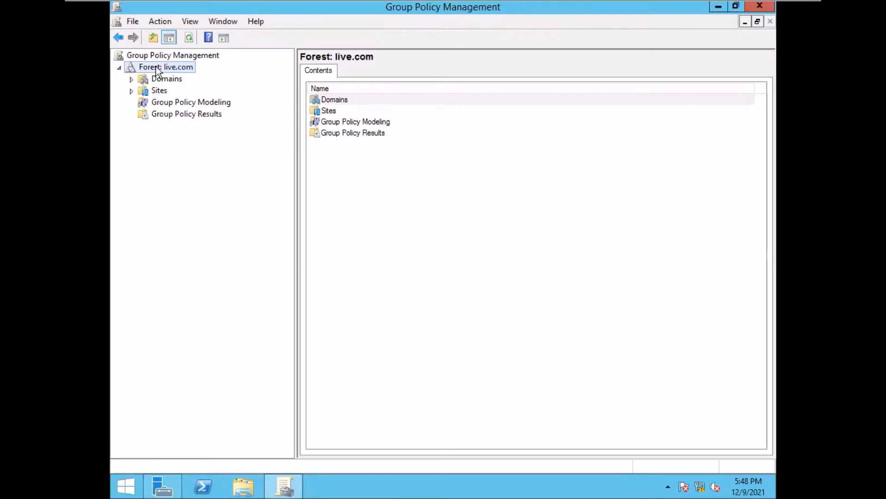
{"action": "left_click", "coordinate": [131, 79]}
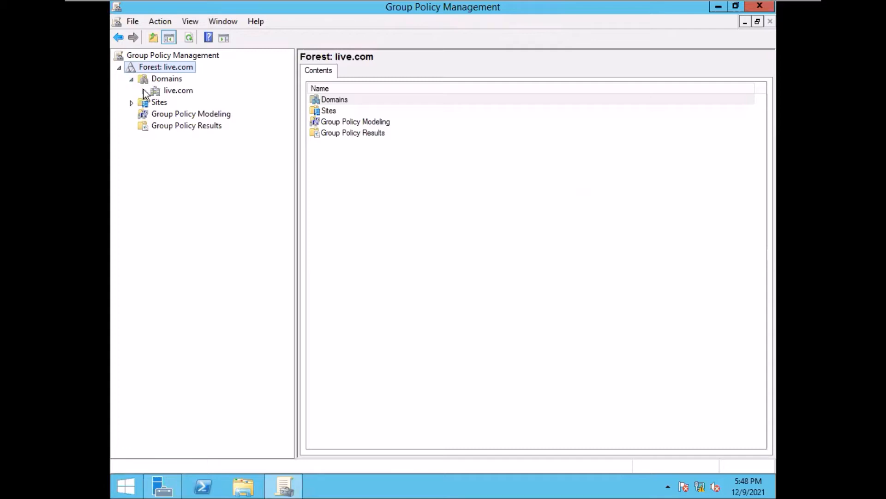
{"action": "left_click", "coordinate": [144, 90]}
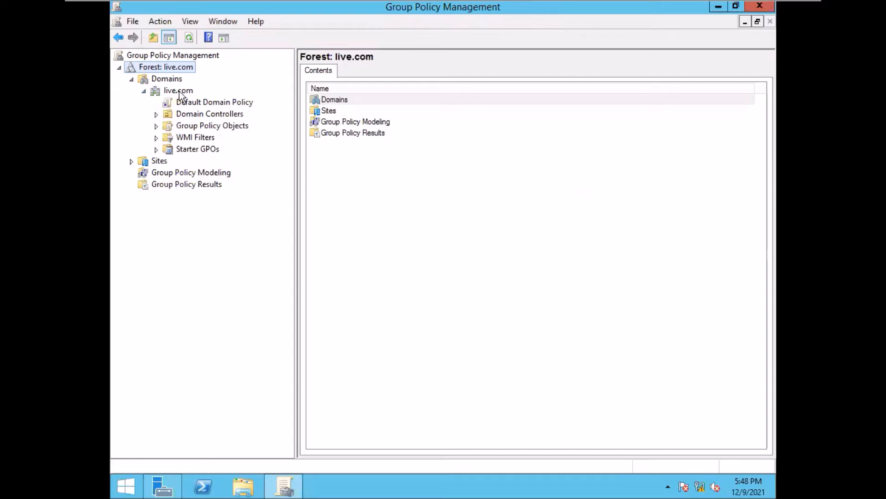
- Select Default Domain Policy, acknowledge the link warning, and view its Details tab
{"action": "left_click", "coordinate": [218, 103]}
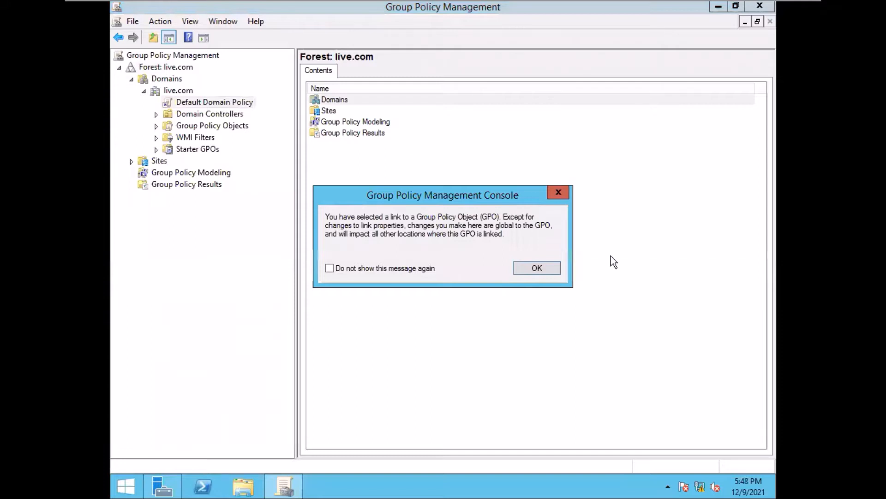
{"action": "left_click", "coordinate": [535, 270]}
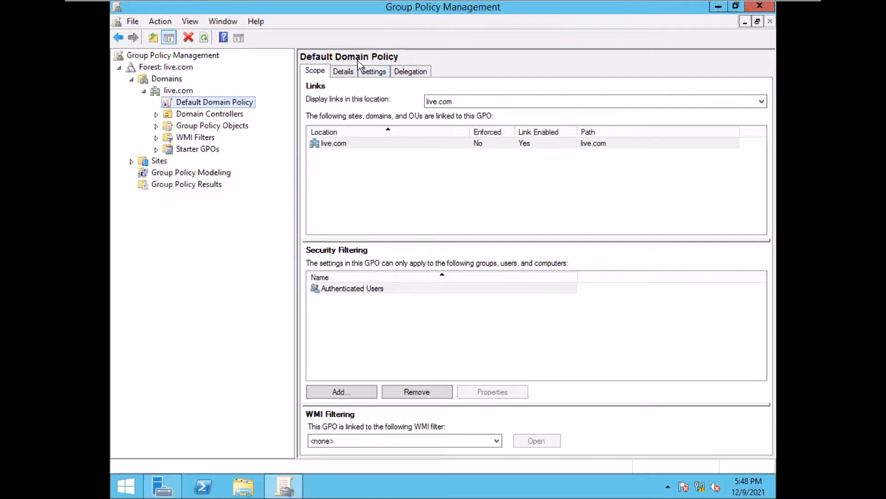
{"action": "left_click", "coordinate": [340, 71]}
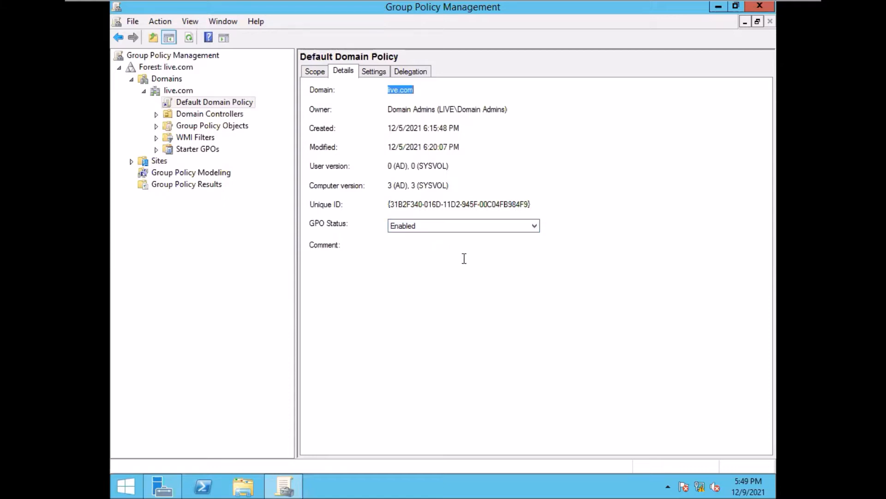
- Check the GPO Status options, leave it Enabled, and view the policy's Settings report
{"action": "left_click", "coordinate": [534, 225]}
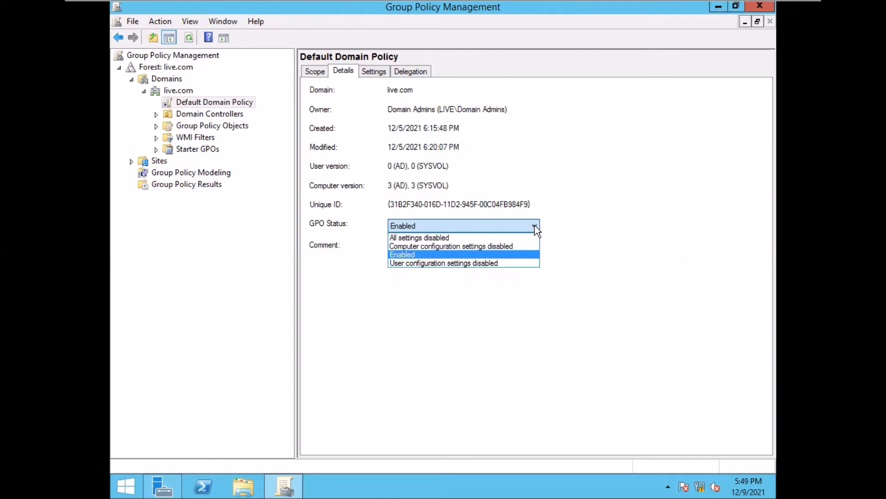
{"action": "left_click", "coordinate": [534, 225]}
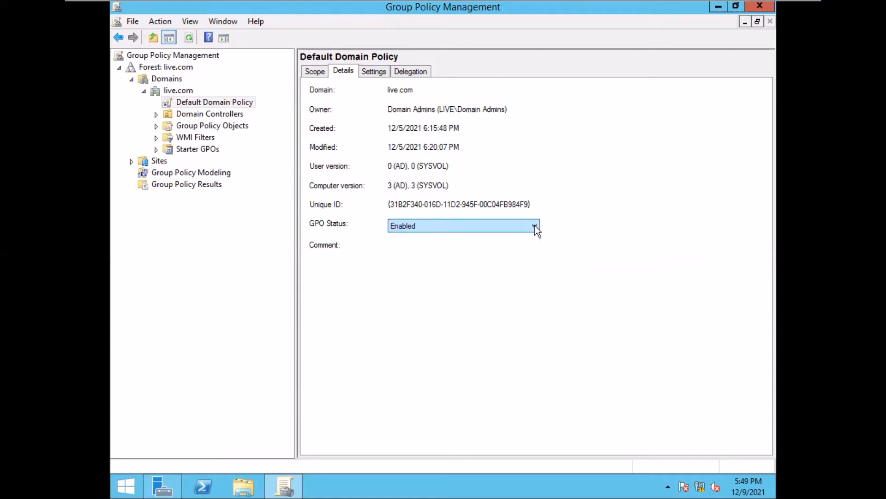
{"action": "left_click", "coordinate": [373, 72]}
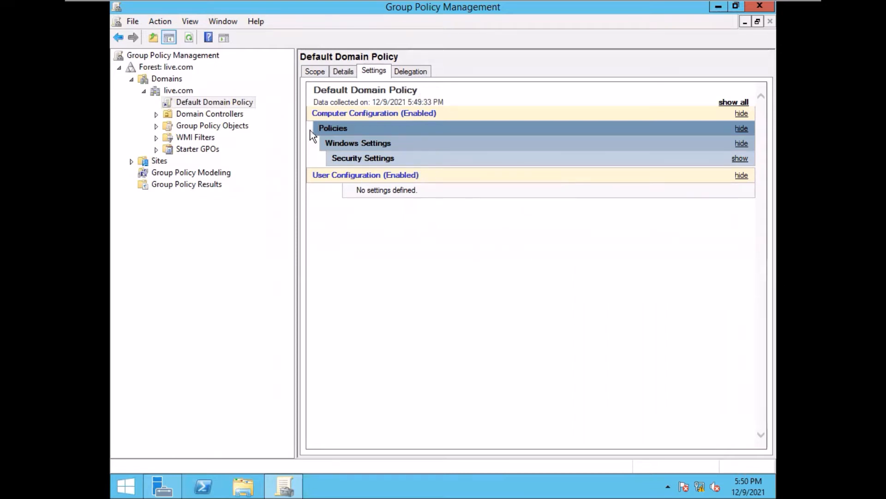
- Expand Security Settings and Password Policy in the Default Domain Policy report to show its password settings
{"action": "left_click", "coordinate": [344, 133]}
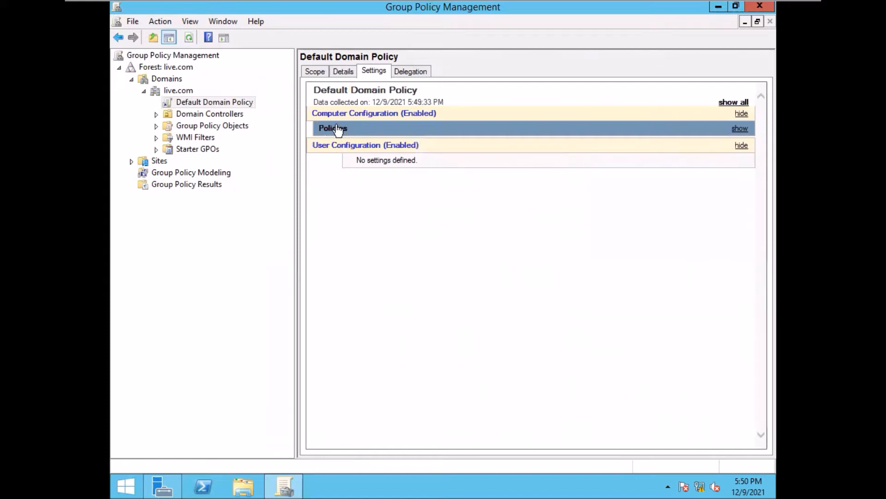
{"action": "left_click", "coordinate": [337, 128]}
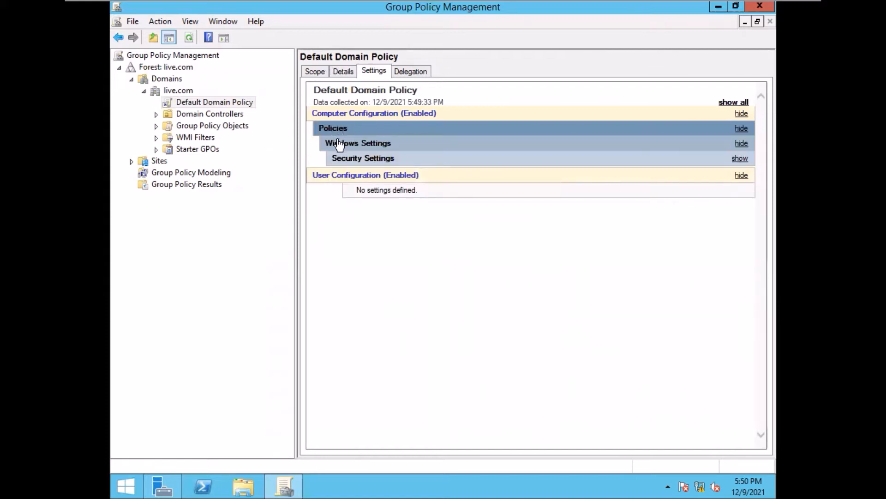
{"action": "left_click", "coordinate": [339, 145]}
{"action": "left_click", "coordinate": [339, 144]}
{"action": "left_click", "coordinate": [372, 161]}
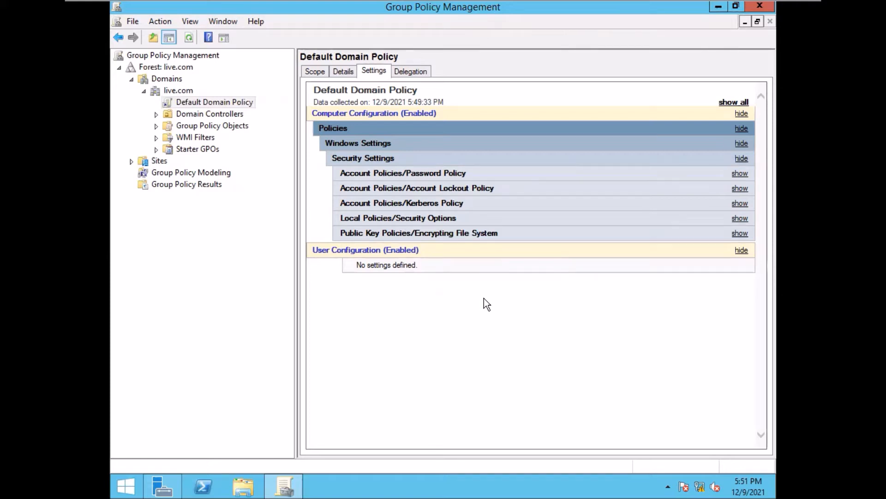
{"action": "left_click", "coordinate": [408, 175]}
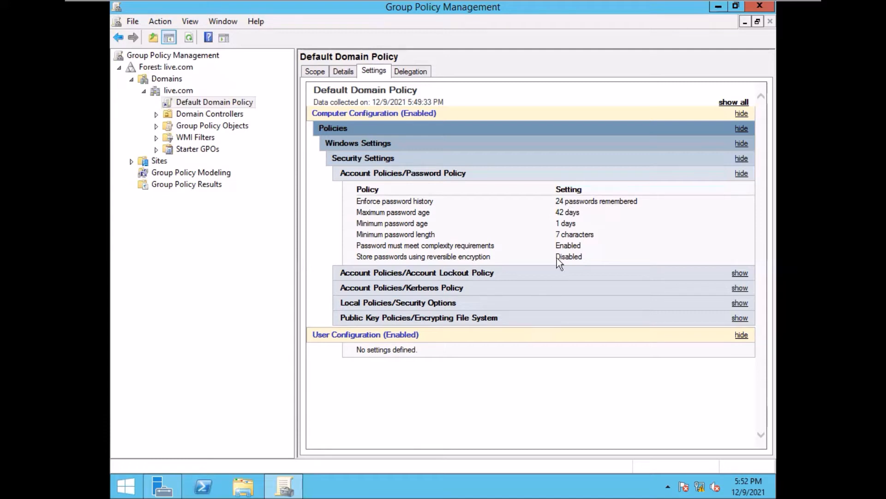
{"action": "left_click", "coordinate": [575, 235]}
{"action": "left_click", "coordinate": [438, 277]}
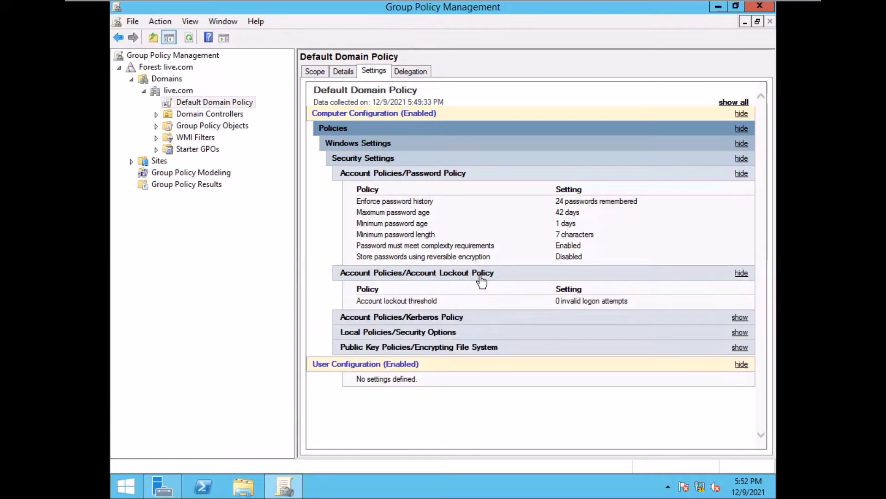
{"action": "left_click", "coordinate": [425, 318]}
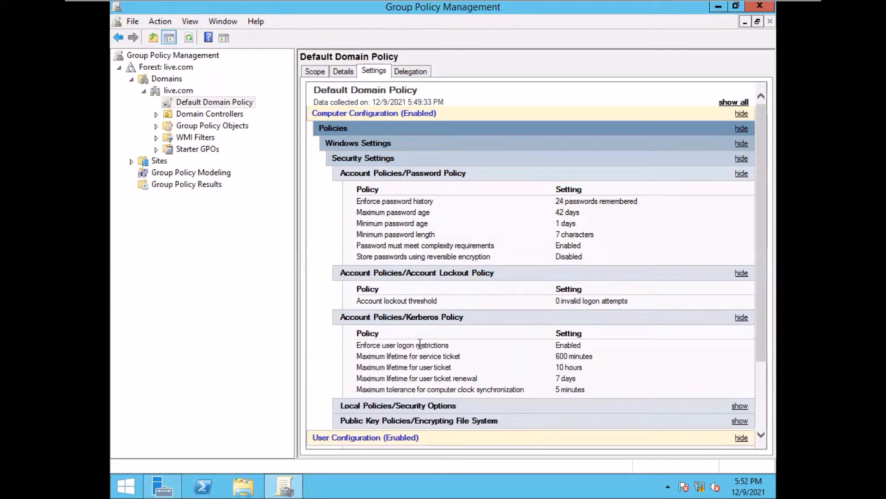
{"action": "left_click", "coordinate": [426, 319]}
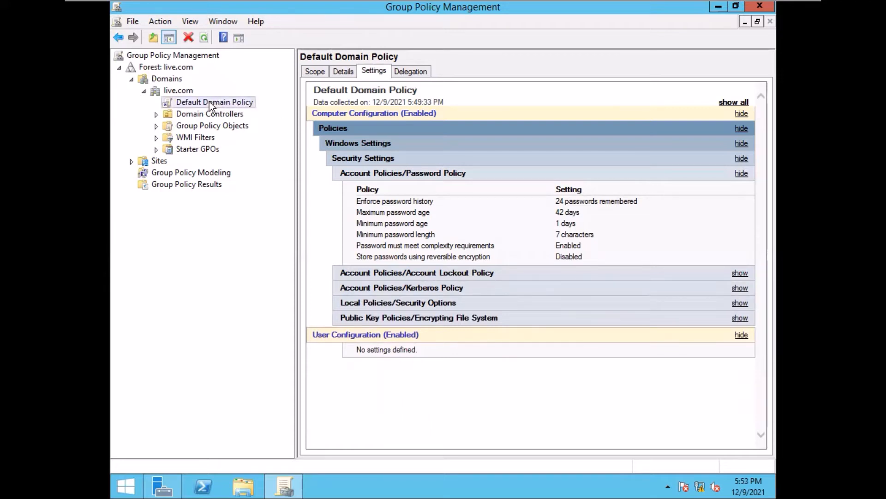
- Open the Default Domain Policy for editing in the Group Policy Management Editor
{"action": "right_click", "coordinate": [209, 102]}
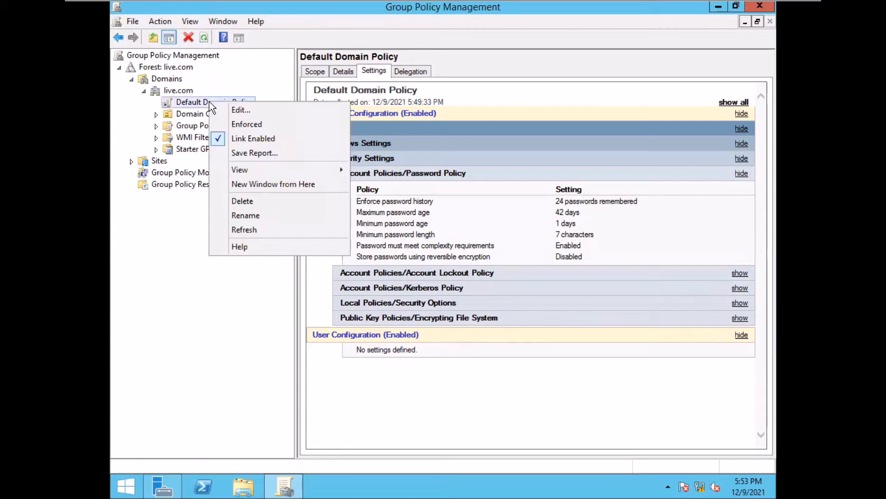
{"action": "left_click", "coordinate": [255, 111]}
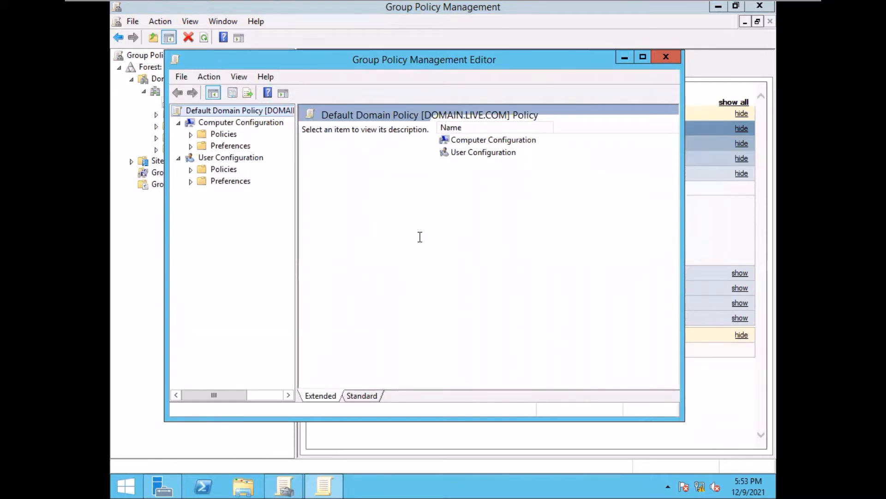
- Widen the tree pane and browse Computer Configuration Policies, Administrative Templates and Windows Settings
{"action": "left_click", "coordinate": [191, 135]}
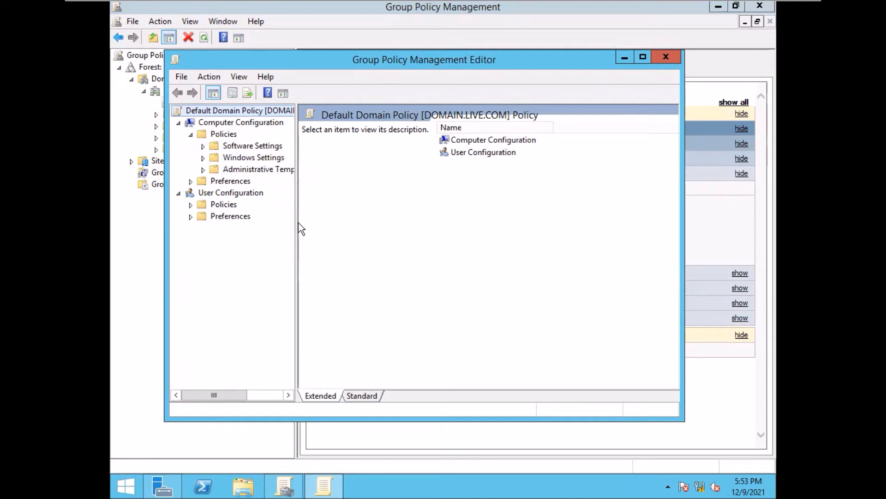
{"action": "left_click_drag", "start_coordinate": [298, 220], "coordinate": [350, 216]}
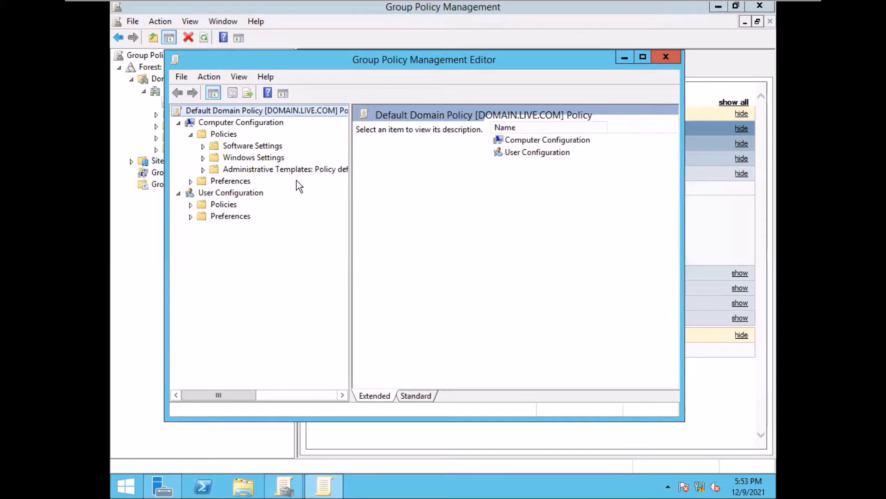
{"action": "left_click", "coordinate": [203, 170]}
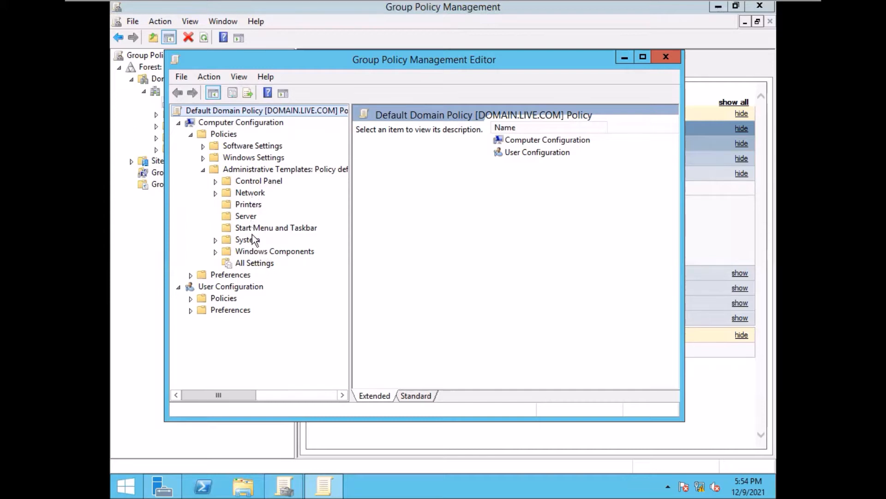
{"action": "left_click", "coordinate": [248, 261]}
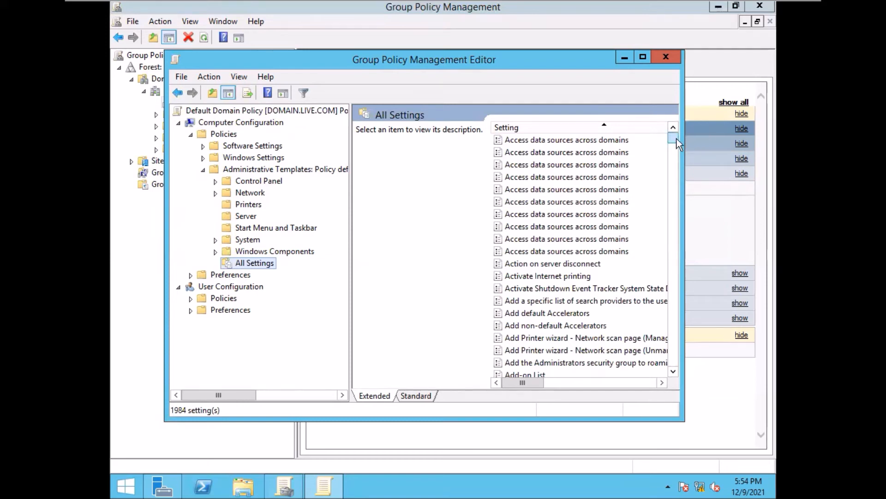
{"action": "mouse_move", "coordinate": [675, 137]}
{"action": "left_mouse_down"}
{"action": "mouse_move", "coordinate": [671, 367]}
{"action": "mouse_move", "coordinate": [659, 144]}
{"action": "mouse_move", "coordinate": [671, 135]}
{"action": "left_mouse_up"}
{"action": "left_click", "coordinate": [204, 170]}
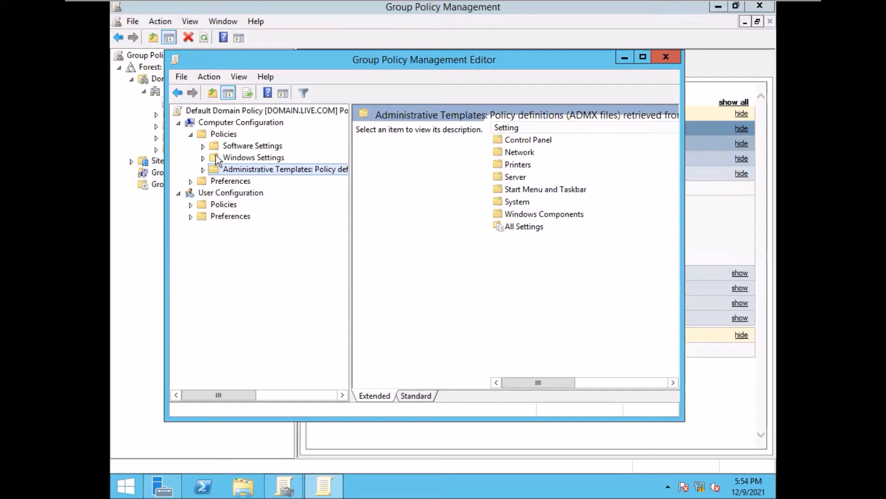
{"action": "left_click", "coordinate": [204, 158]}
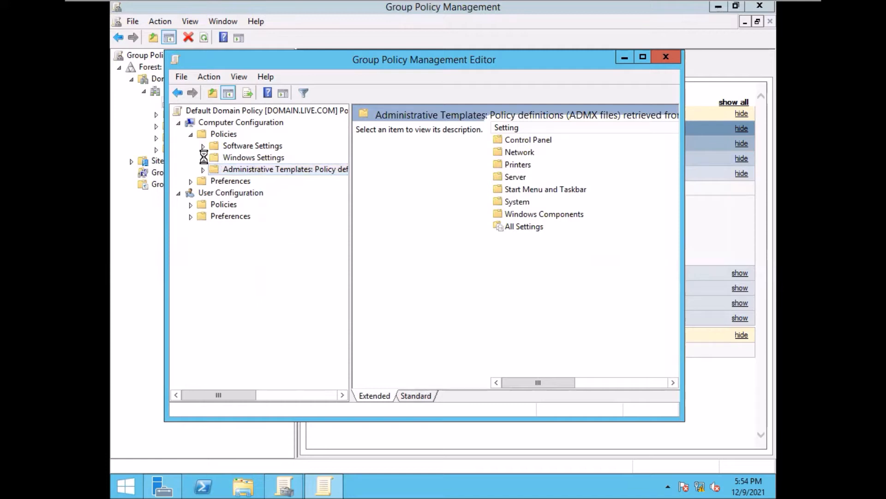
- Navigate to Security Settings > Account Policies and list the Password Policy settings
{"action": "left_click", "coordinate": [236, 159]}
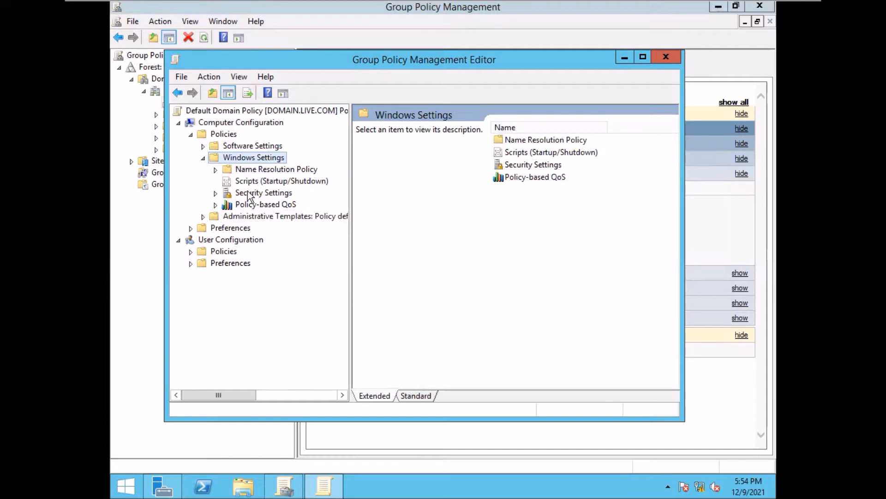
{"action": "left_click", "coordinate": [215, 193]}
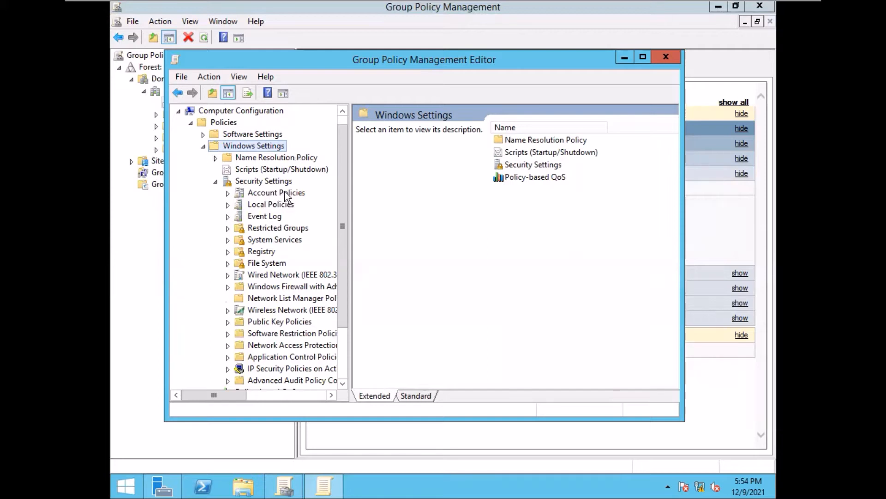
{"action": "left_click", "coordinate": [269, 193]}
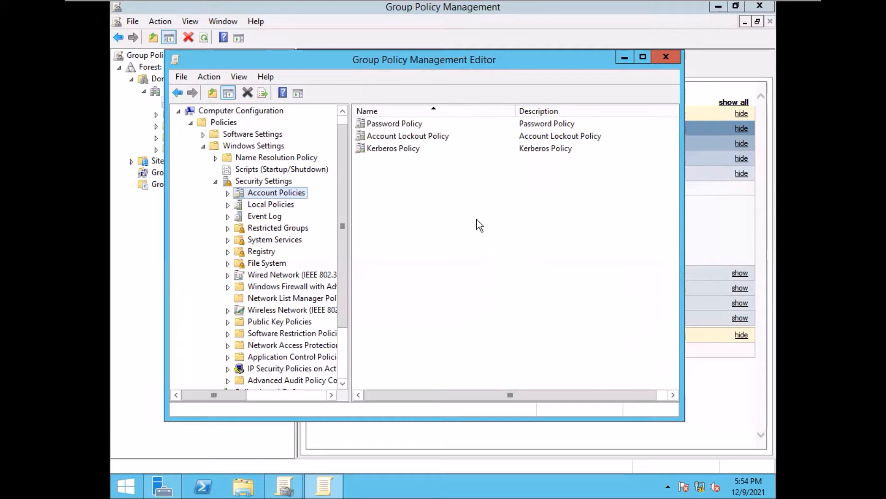
{"action": "double_click", "coordinate": [394, 124]}
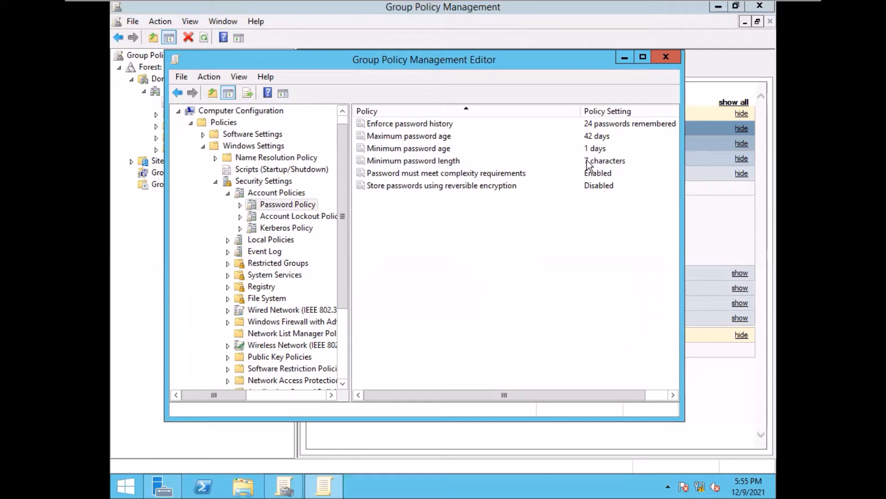
- Change Minimum password length from 7 to 3 characters and apply it
{"action": "double_click", "coordinate": [599, 159]}
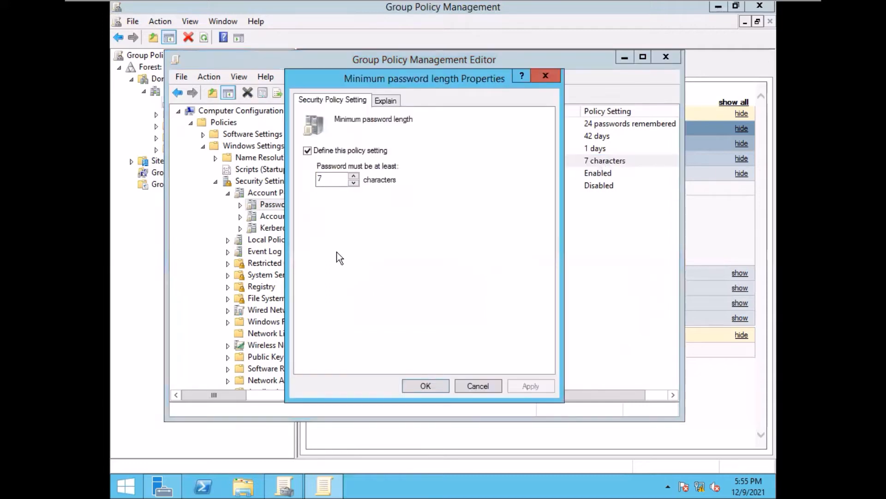
{"action": "left_click", "coordinate": [353, 184]}
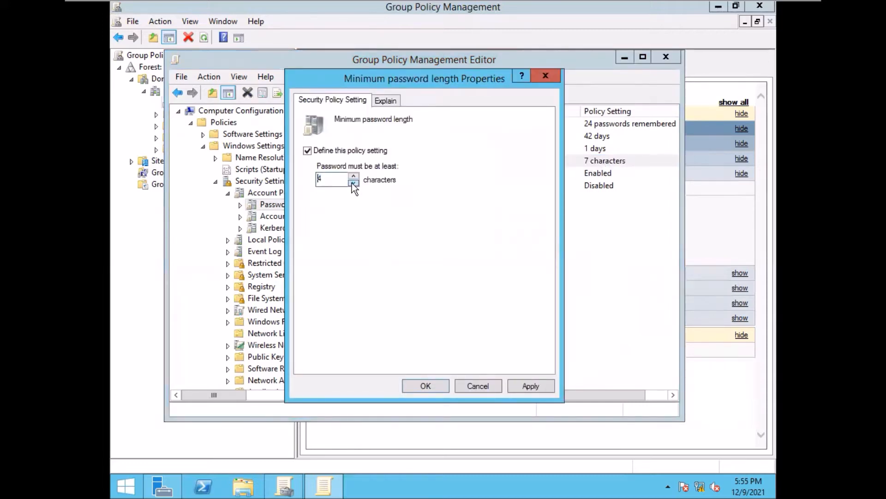
{"action": "left_click", "coordinate": [354, 183]}
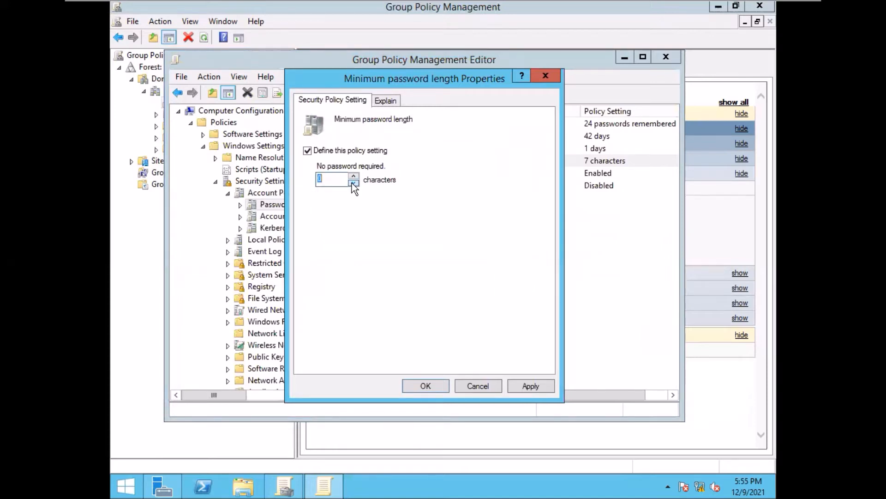
{"action": "left_click", "coordinate": [354, 176]}
{"action": "left_click", "coordinate": [353, 176]}
{"action": "left_click", "coordinate": [354, 176]}
{"action": "left_click", "coordinate": [354, 176]}
{"action": "left_click", "coordinate": [354, 175]}
{"action": "left_click", "coordinate": [353, 176]}
{"action": "left_click", "coordinate": [353, 176]}
{"action": "left_click", "coordinate": [353, 176]}
{"action": "left_click", "coordinate": [354, 176]}
{"action": "left_click", "coordinate": [354, 175]}
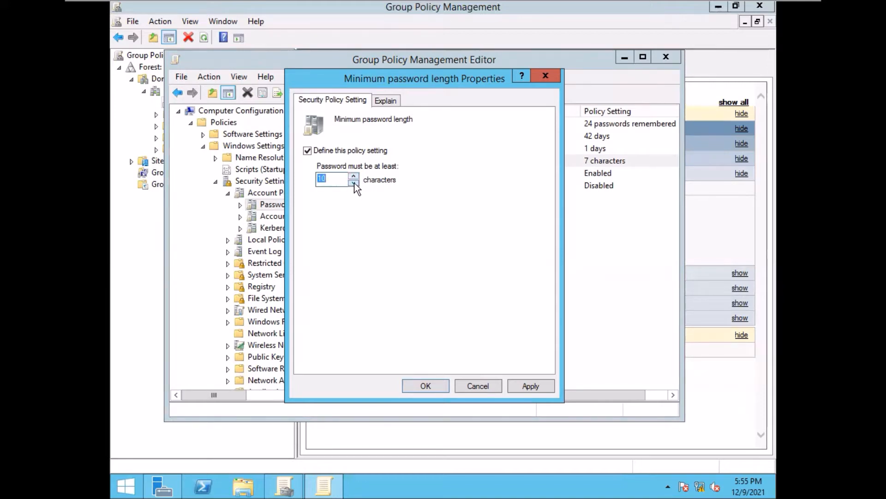
{"action": "left_click", "coordinate": [354, 183]}
{"action": "left_click", "coordinate": [354, 183]}
{"action": "left_click", "coordinate": [354, 183]}
{"action": "left_click", "coordinate": [354, 183]}
{"action": "left_click", "coordinate": [354, 182]}
{"action": "left_click", "coordinate": [354, 182]}
{"action": "left_click", "coordinate": [354, 183]}
{"action": "left_click", "coordinate": [354, 183]}
{"action": "left_click", "coordinate": [354, 176]}
{"action": "left_click", "coordinate": [524, 385]}
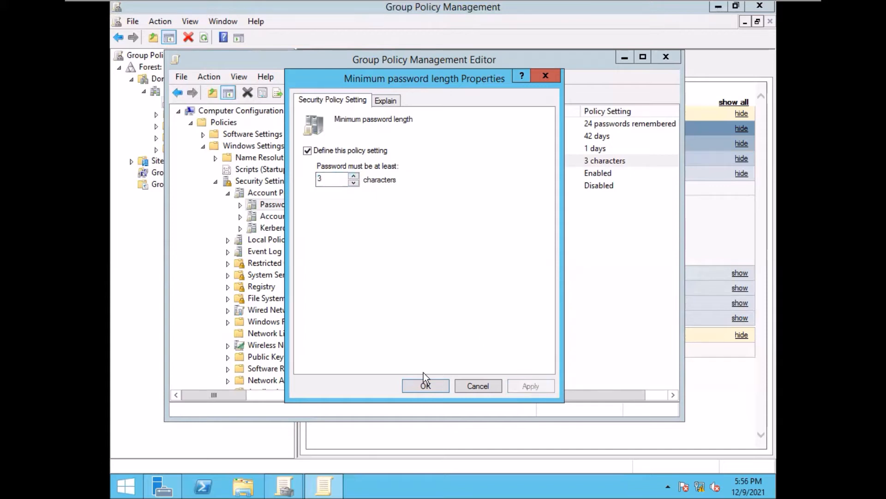
{"action": "left_click", "coordinate": [422, 384]}
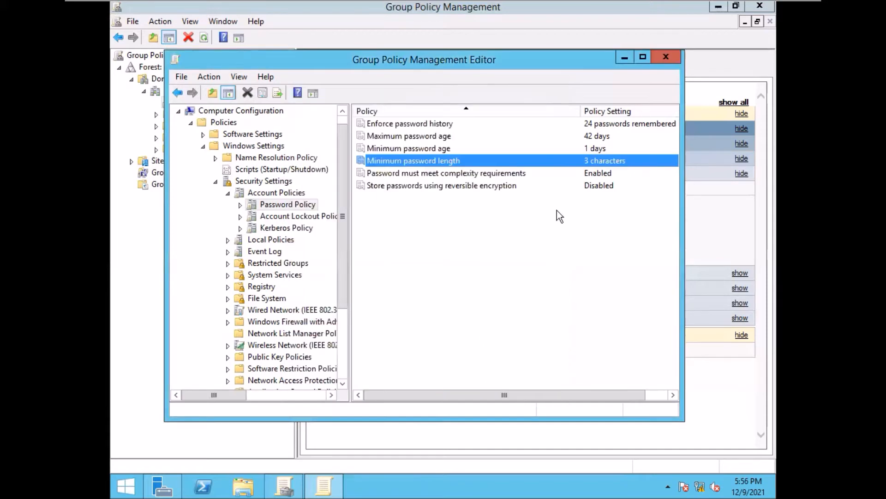
- Set Password must meet complexity requirements to Disabled, apply it, and close the editor
{"action": "double_click", "coordinate": [505, 174]}
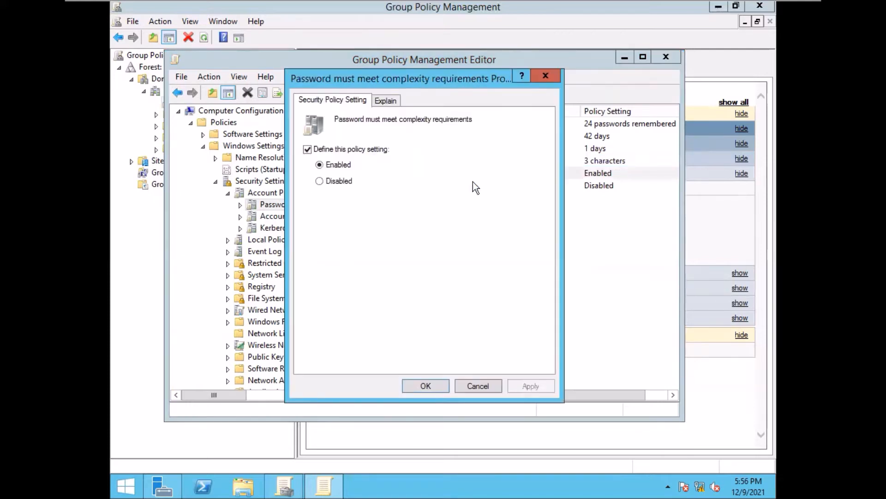
{"action": "left_click", "coordinate": [320, 181]}
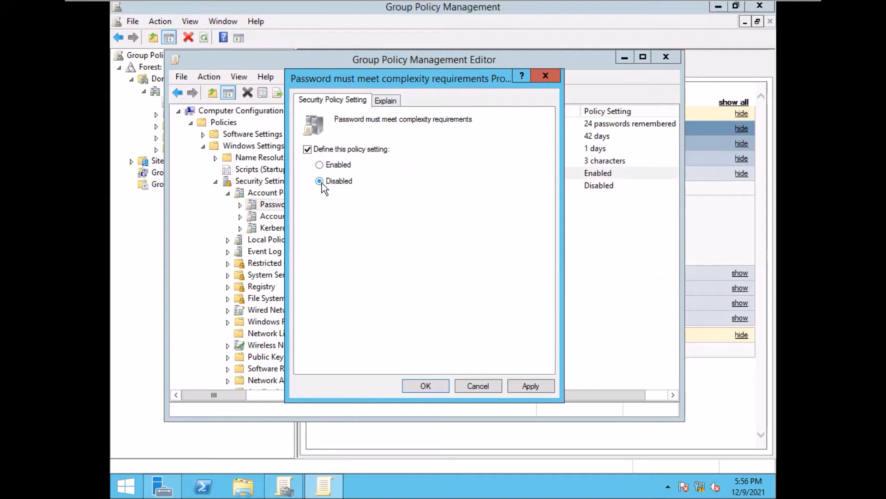
{"action": "left_click", "coordinate": [528, 386]}
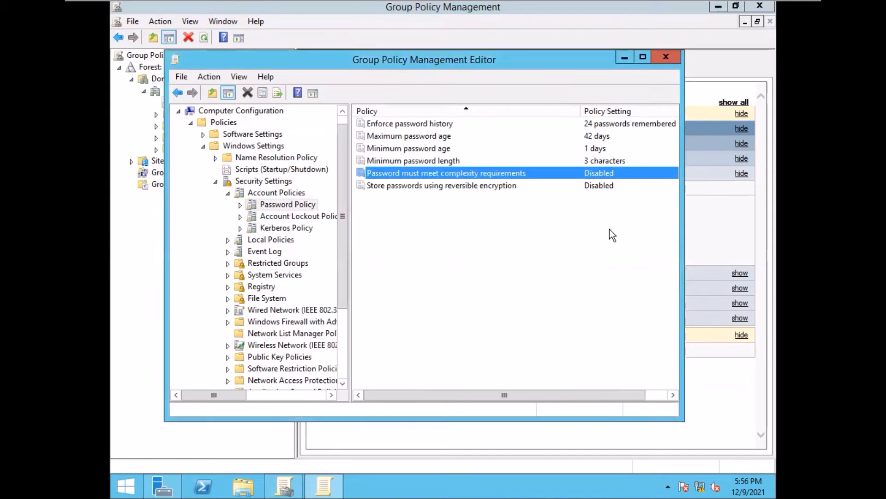
{"action": "left_click", "coordinate": [665, 57]}
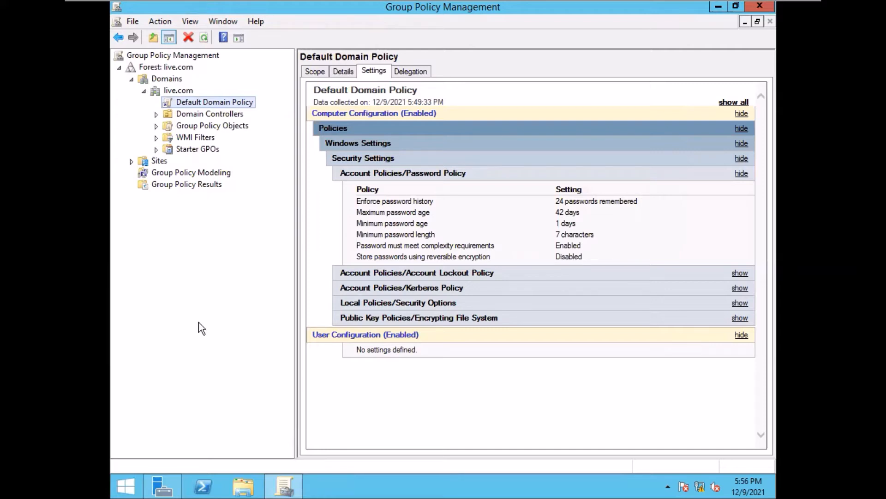
- Close the Group Policy Management console to return to the Server Manager dashboard
{"action": "left_click", "coordinate": [760, 7]}
- Open a Command Prompt and run gpupdate
{"action": "left_click", "coordinate": [760, 7]}
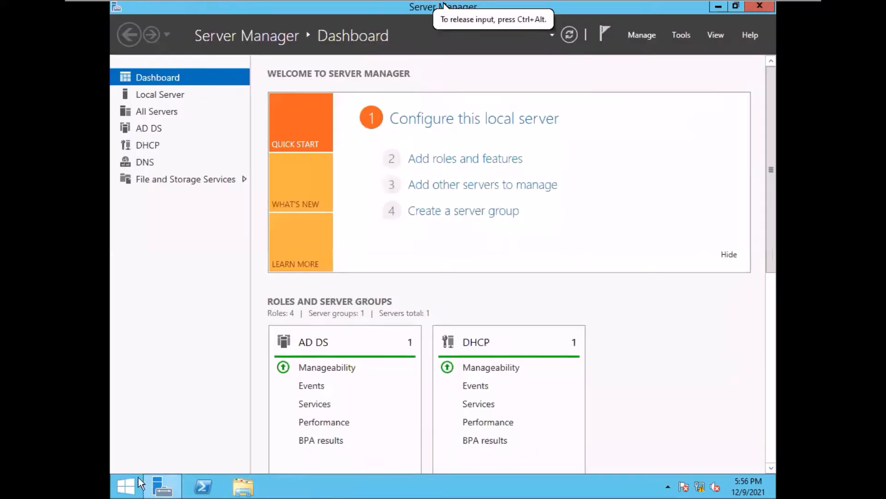
{"action": "right_click", "coordinate": [138, 484]}
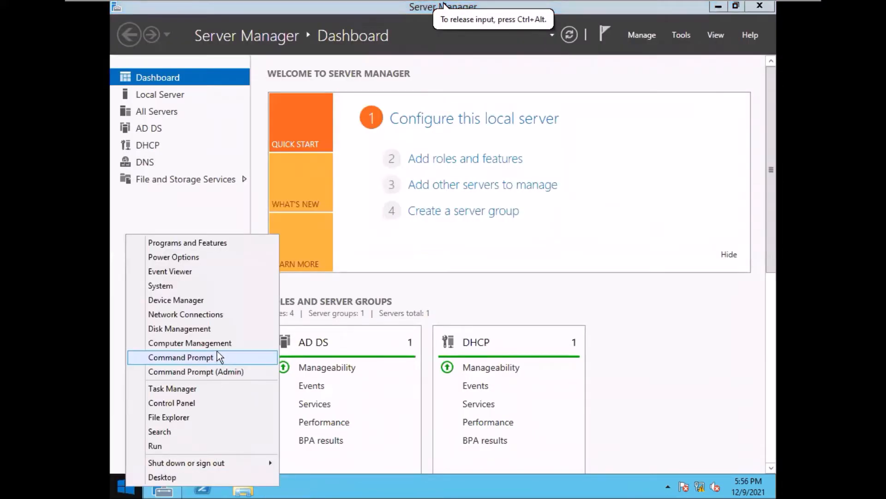
{"action": "left_click", "coordinate": [199, 358]}
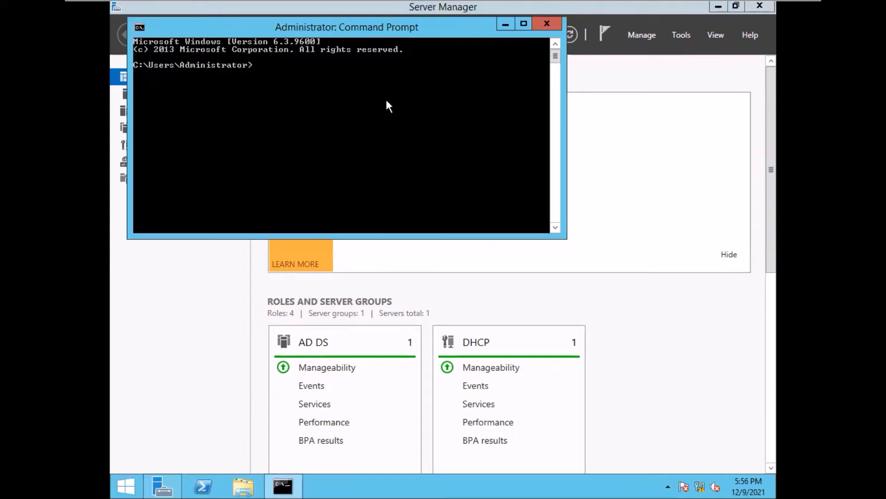
{"action": "type", "text": "gpupdate"}
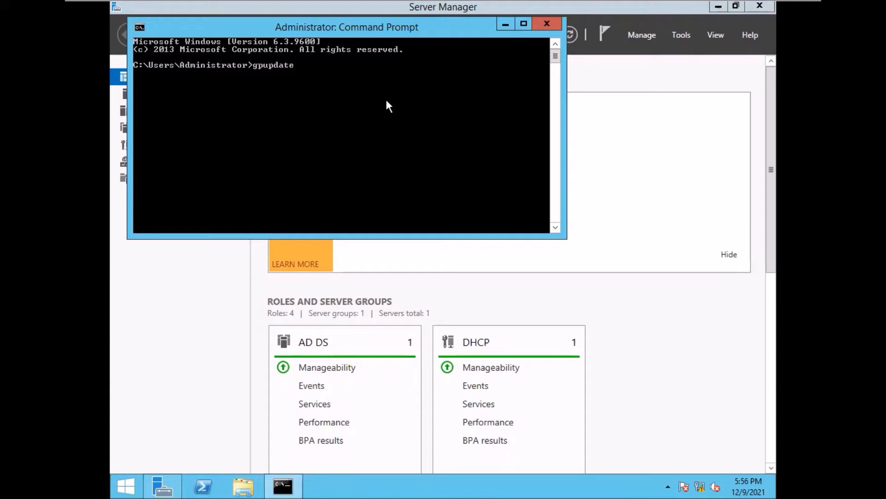
{"action": "key", "text": "Return"}
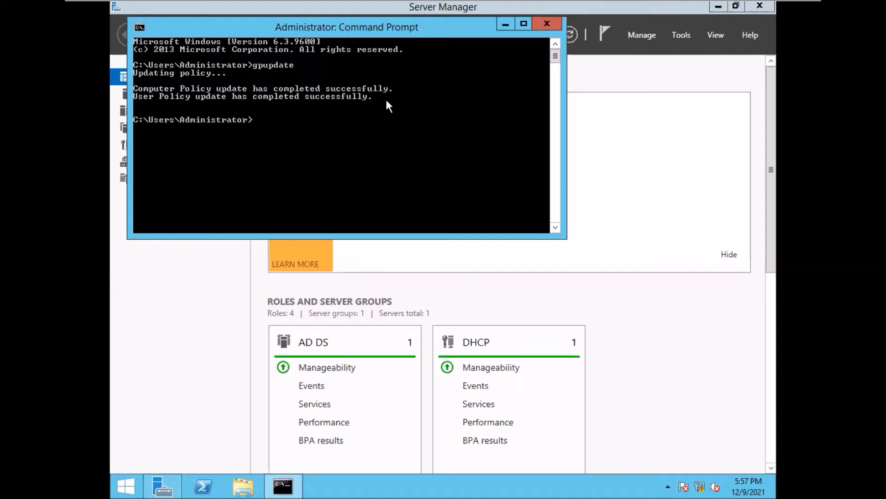
- Rerun the update as gpupdate /force
{"action": "key", "text": "Up"}
{"action": "type", "text": "/force"}
{"action": "key", "text": "Return"}
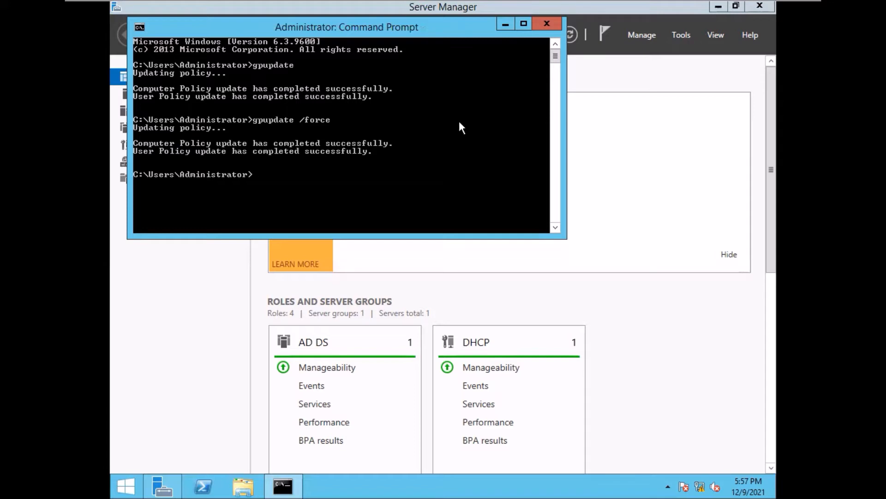
- Close the Command Prompt and launch Active Directory Users and Computers from Tools
{"action": "left_click", "coordinate": [546, 23]}
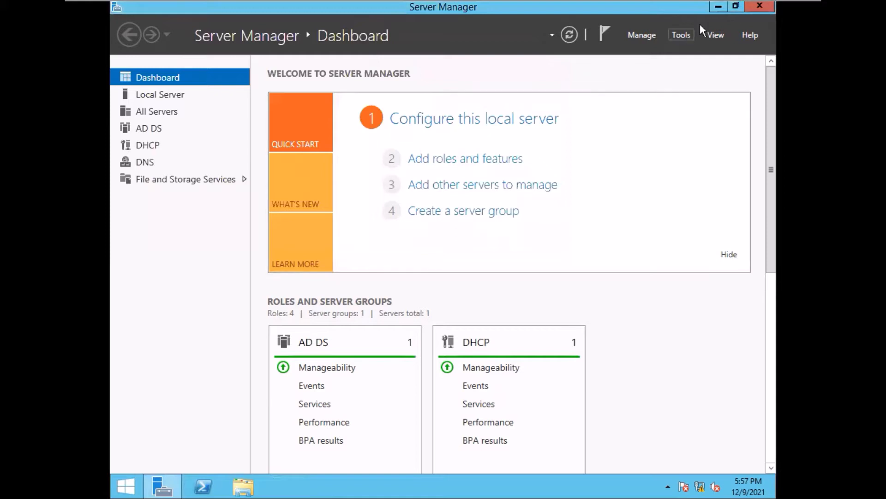
{"action": "left_click", "coordinate": [682, 35]}
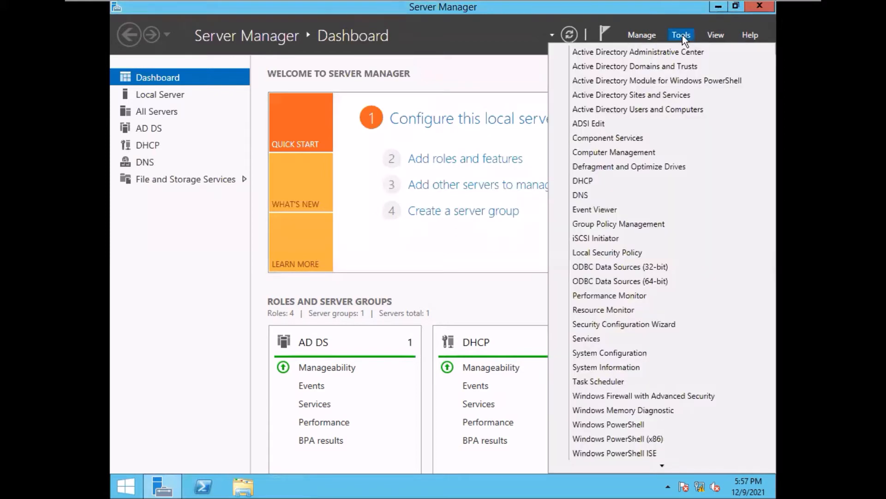
{"action": "left_click", "coordinate": [650, 113]}
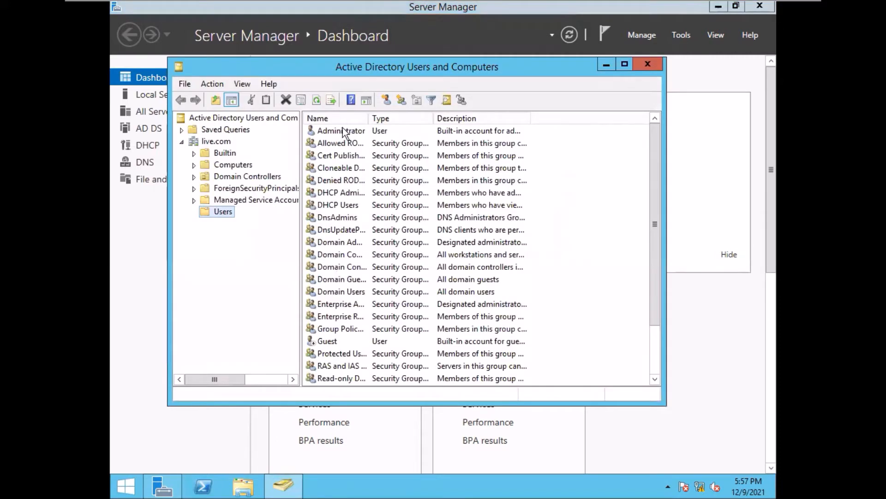
{"action": "left_click", "coordinate": [385, 100]}
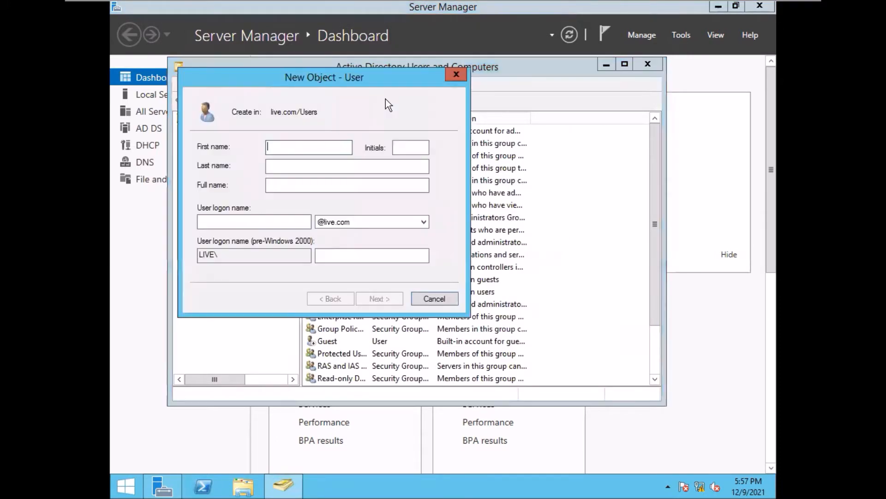
{"action": "type", "text": "user4"}
{"action": "left_click", "coordinate": [243, 222]}
{"action": "type", "text": "user4"}
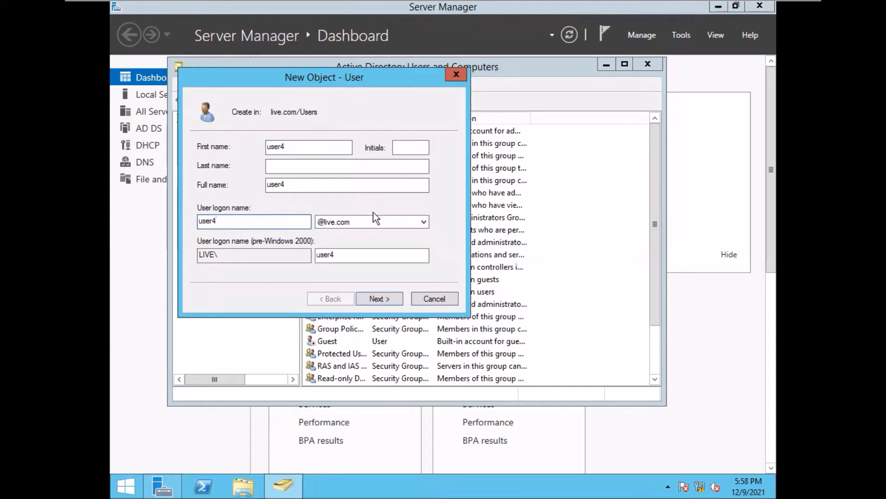
{"action": "left_click", "coordinate": [377, 298]}
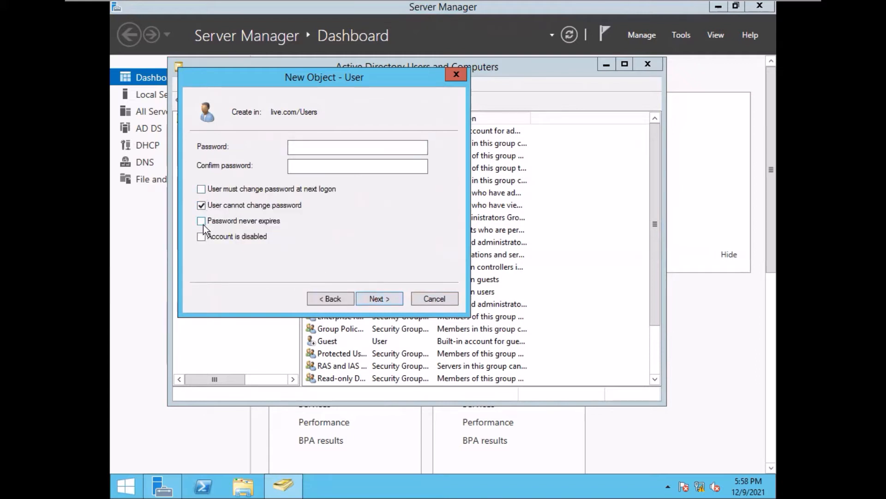
{"action": "left_click", "coordinate": [328, 151]}
{"action": "type", "text": "•••••"}
{"action": "left_click", "coordinate": [348, 167]}
{"action": "type", "text": "••••"}
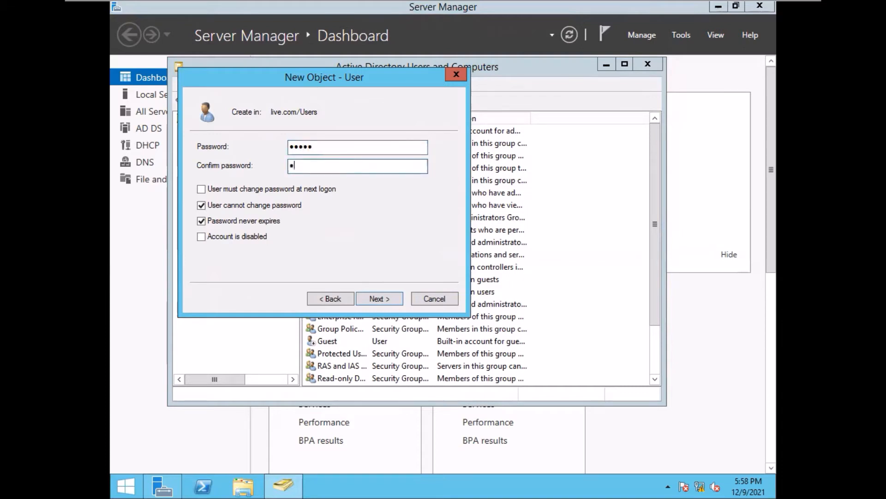
{"action": "type", "text": "•"}
{"action": "left_click", "coordinate": [375, 298]}
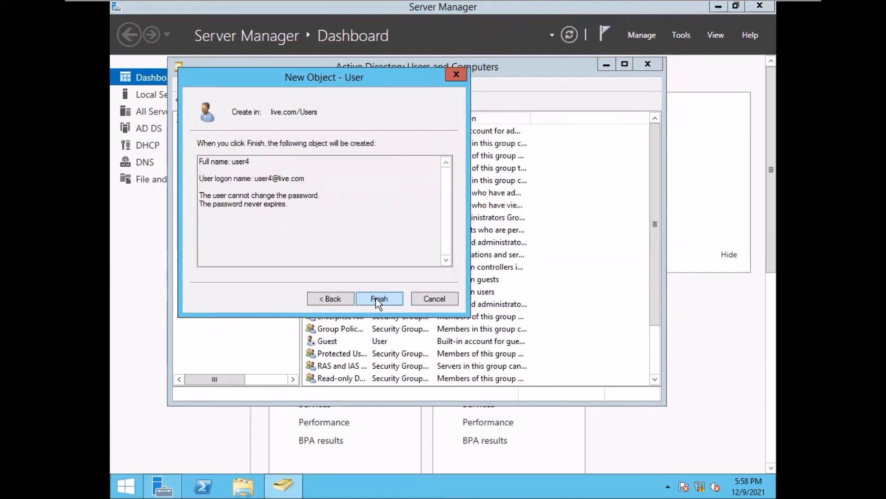
{"action": "left_click", "coordinate": [376, 298]}
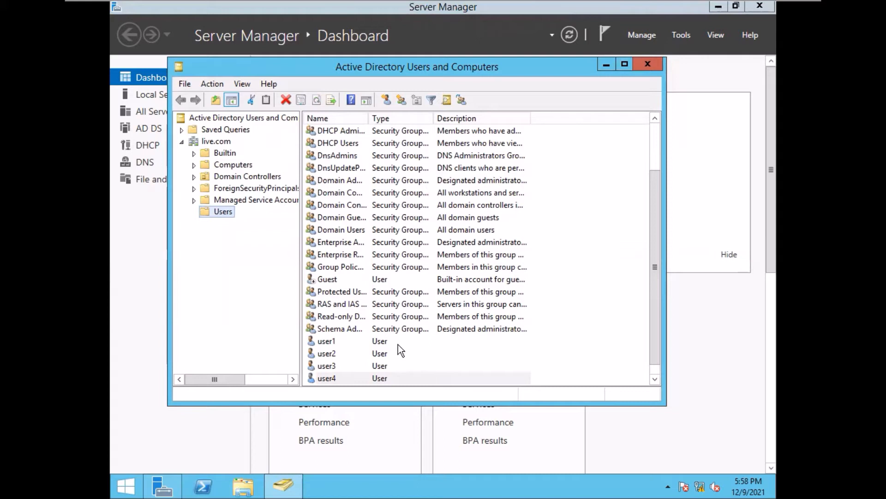
- Select the user1 account in the Users list
{"action": "left_click", "coordinate": [378, 342], "text": "ctrl"}
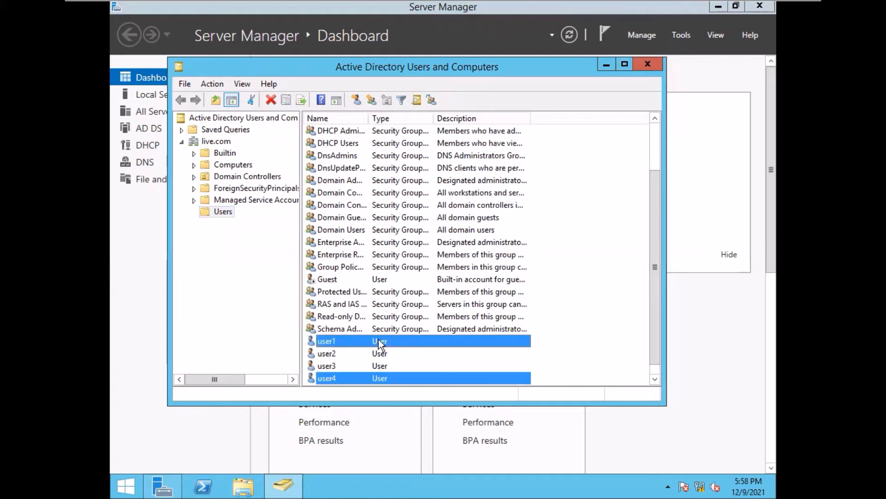
{"action": "left_click", "coordinate": [580, 313]}
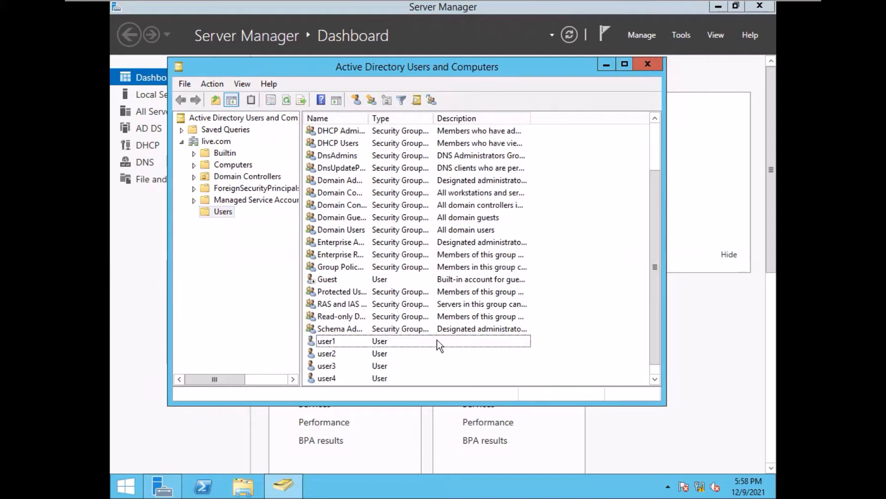
{"action": "left_click", "coordinate": [397, 339]}
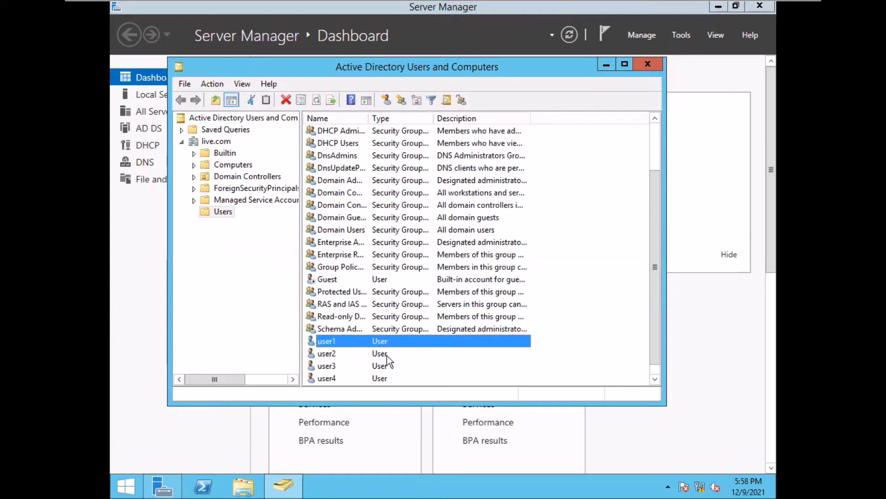
{"action": "left_click", "coordinate": [386, 356], "text": "ctrl"}
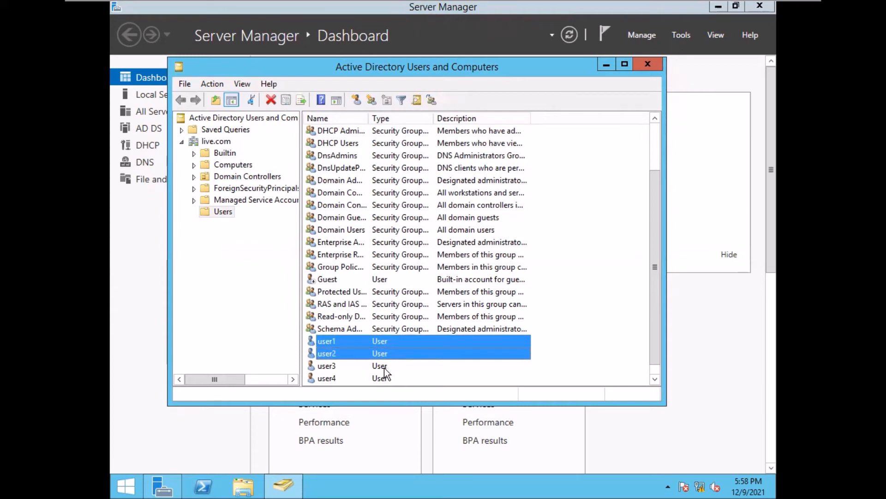
{"action": "left_click", "coordinate": [384, 367], "text": "ctrl"}
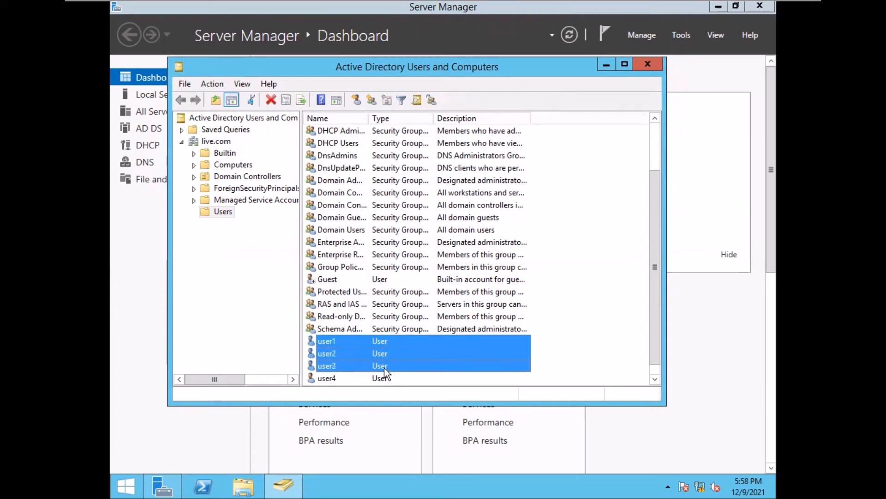
{"action": "left_click", "coordinate": [596, 273]}
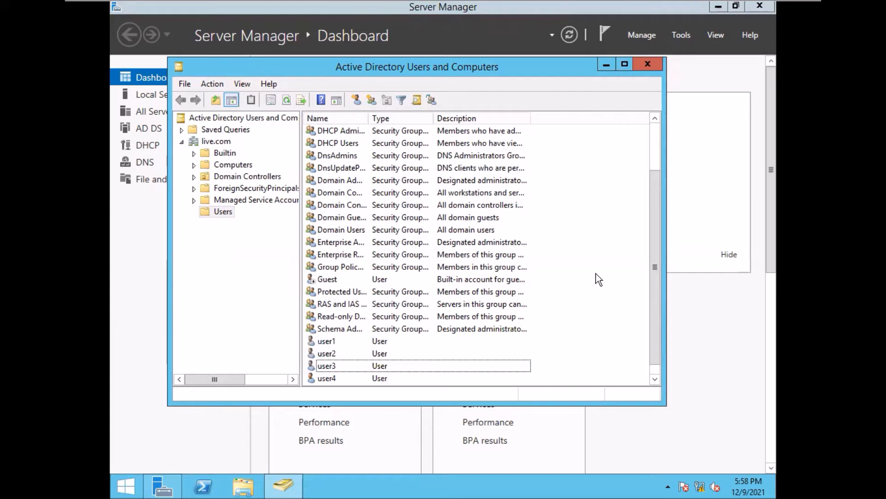
{"action": "left_click", "coordinate": [386, 341]}
- Reset user1's password, entering and confirming the new one, and acknowledge the change
{"action": "right_click", "coordinate": [387, 340]}
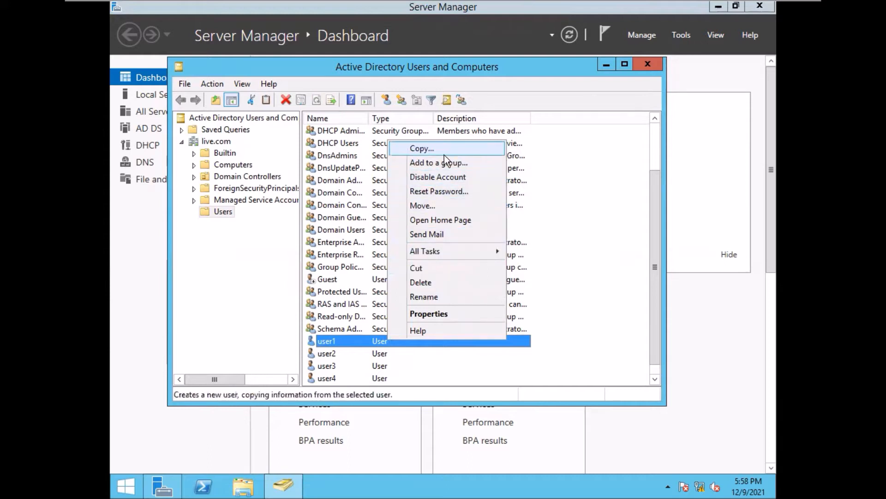
{"action": "left_click", "coordinate": [436, 191]}
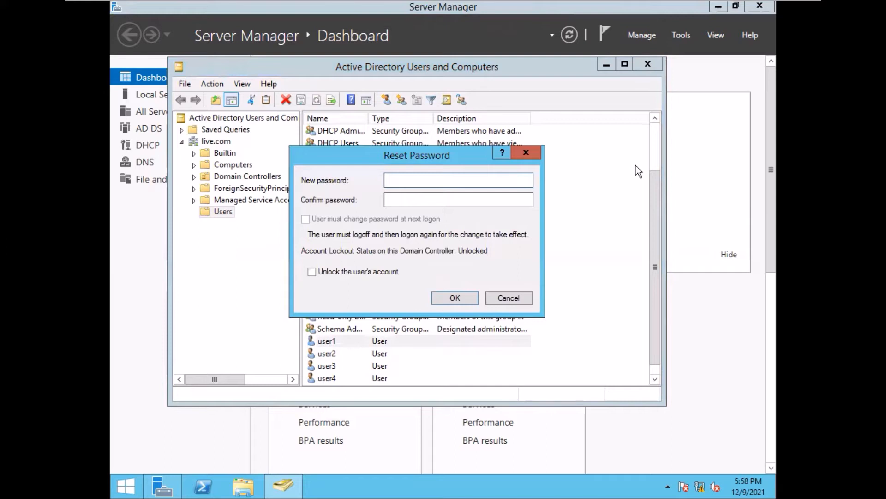
{"action": "type", "text": "•••••"}
{"action": "left_click", "coordinate": [470, 202]}
{"action": "type", "text": "•••••"}
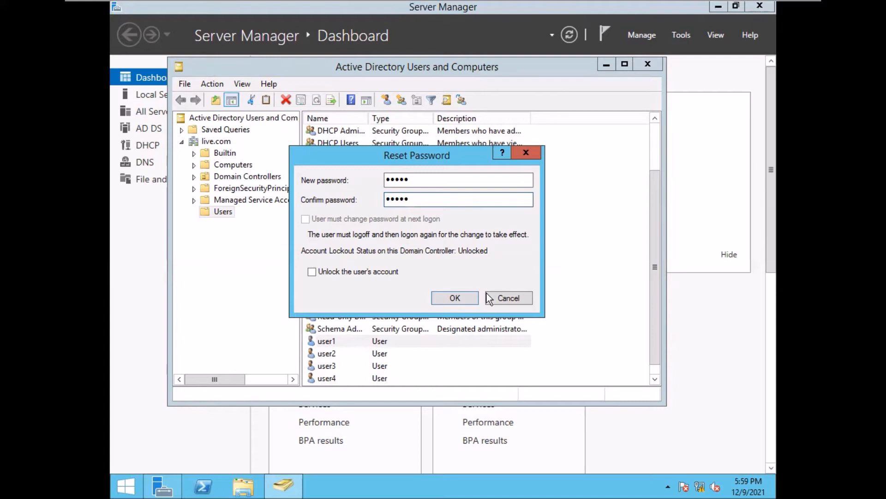
{"action": "left_click", "coordinate": [456, 291]}
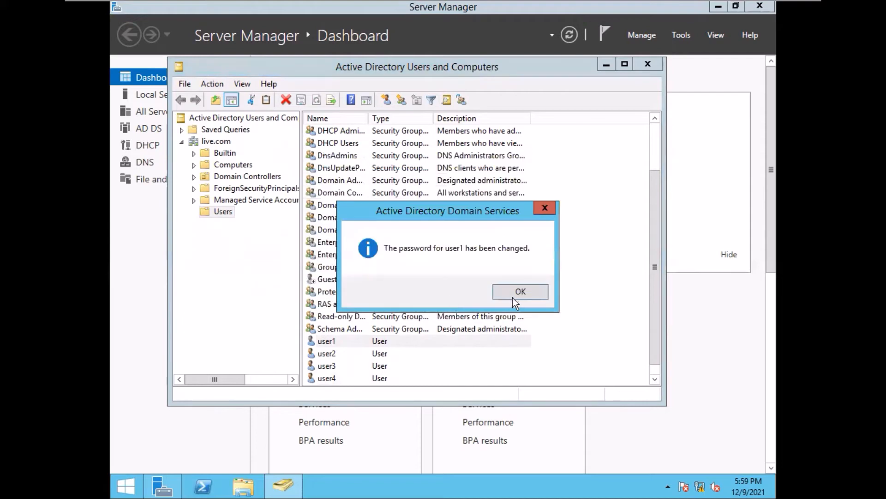
{"action": "left_click", "coordinate": [524, 291]}
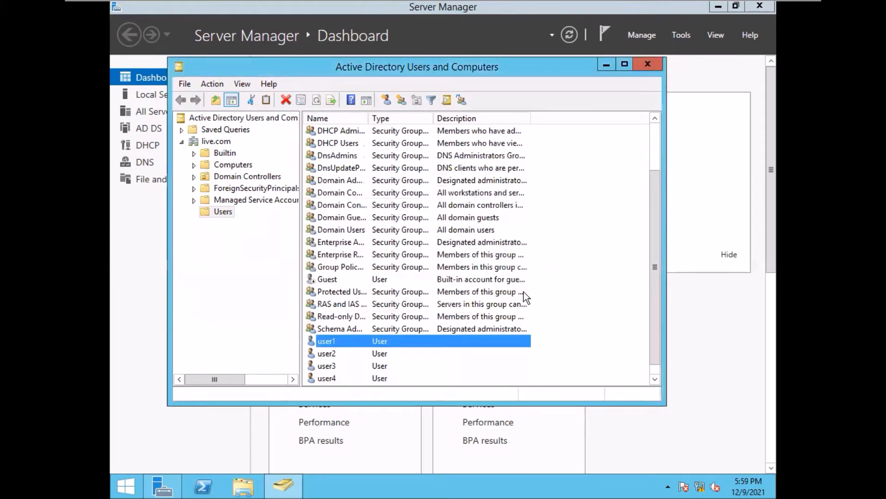
{"action": "left_click", "coordinate": [578, 281]}
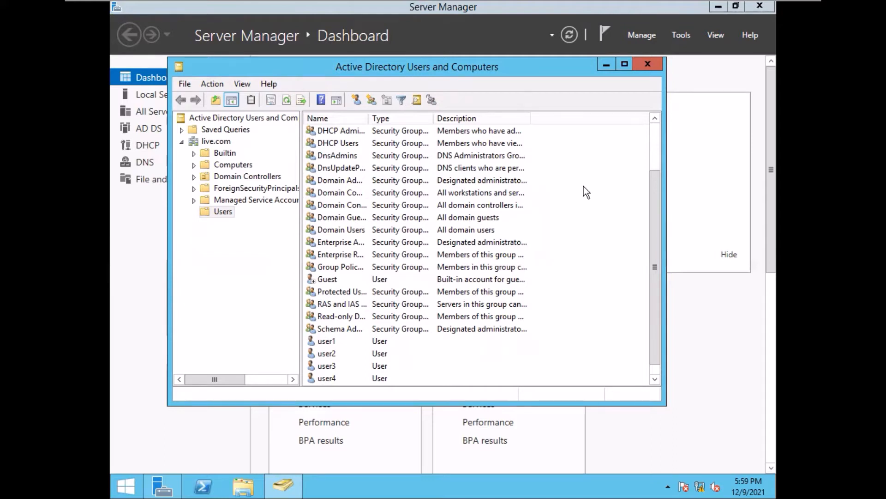
- Switch from the VM to the host Notepad notes and review the non-silent(exe) line
{"action": "mouse_move", "coordinate": [687, 3]}
{"action": "left_click", "coordinate": [767, 6]}
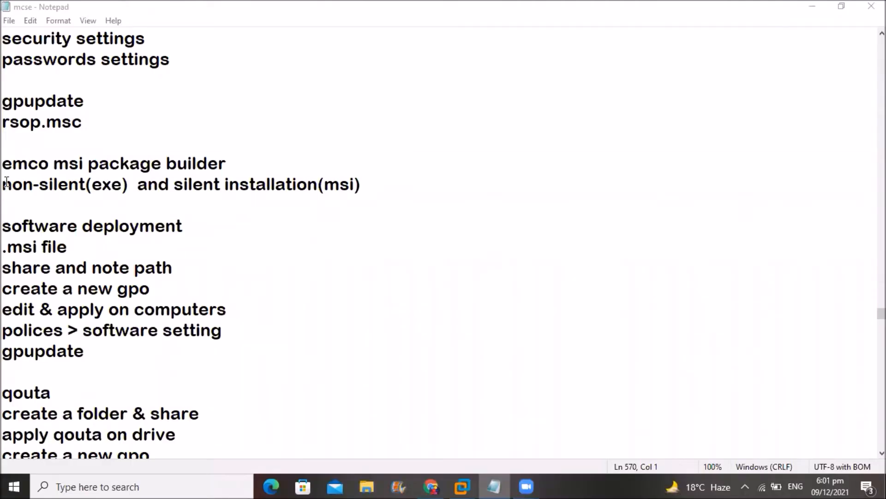
{"action": "left_click_drag", "start_coordinate": [5, 160], "coordinate": [108, 351]}
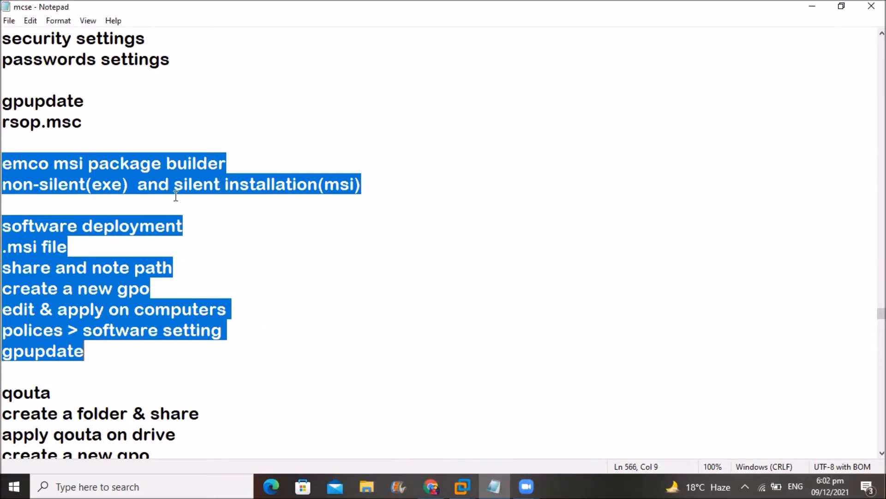
{"action": "left_click", "coordinate": [272, 230]}
{"action": "left_click_drag", "start_coordinate": [2, 184], "coordinate": [380, 187]}
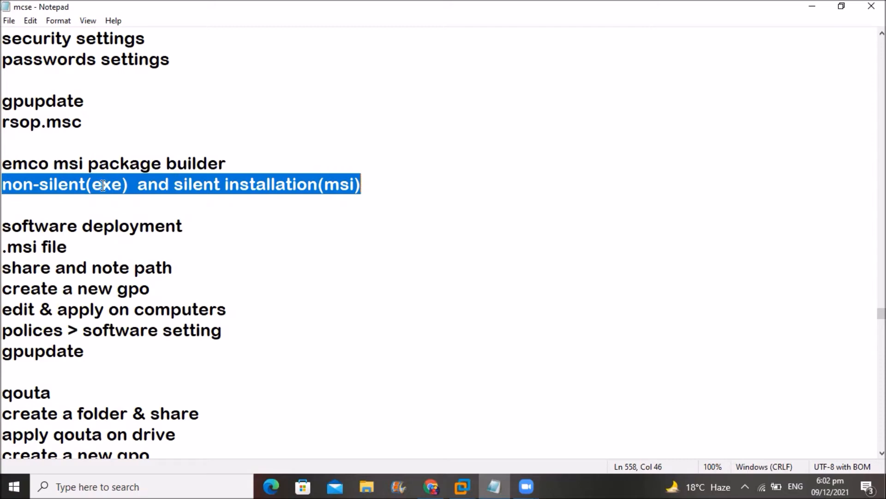
{"action": "left_click_drag", "start_coordinate": [198, 224], "coordinate": [132, 184]}
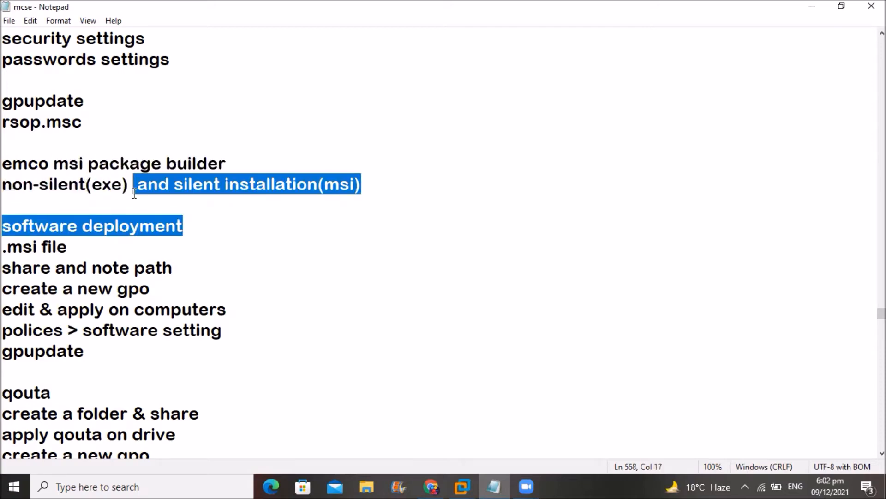
{"action": "left_click", "coordinate": [132, 184]}
- Add a period before exe and msi so the line reads non-silent(.exe) and silent installation(.msi)
{"action": "left_click", "coordinate": [94, 183]}
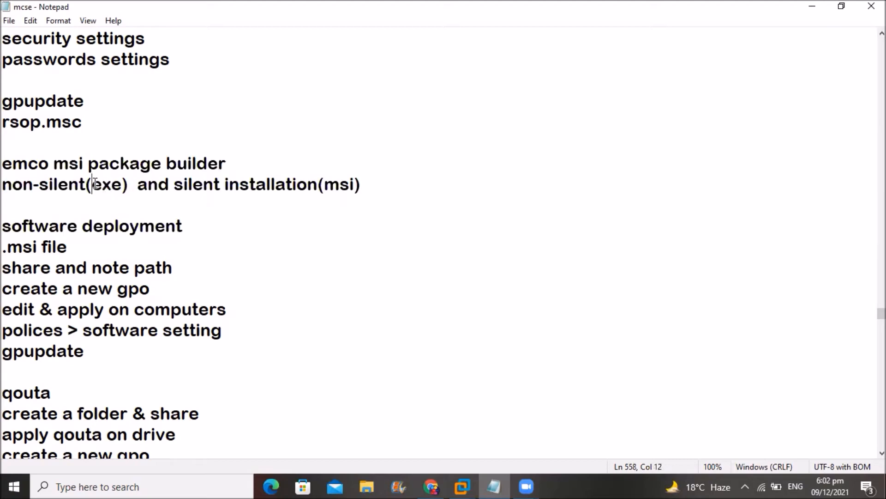
{"action": "type", "text": "."}
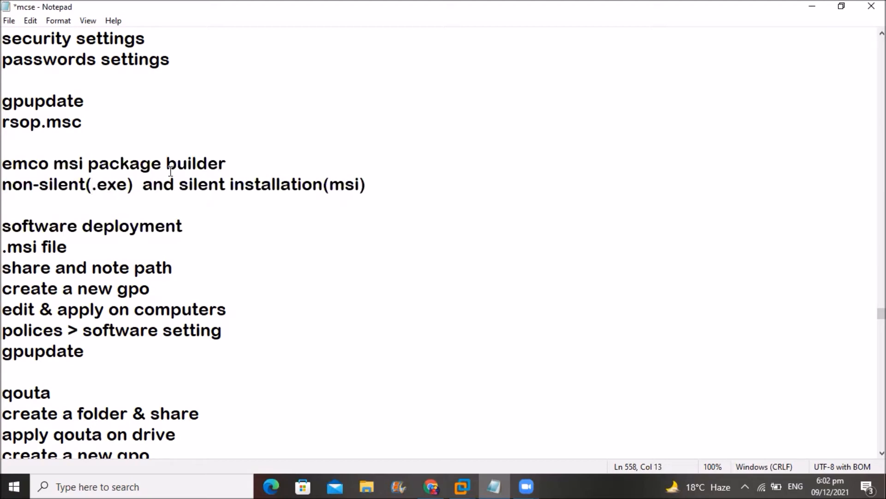
{"action": "left_click", "coordinate": [330, 183]}
{"action": "type", "text": "."}
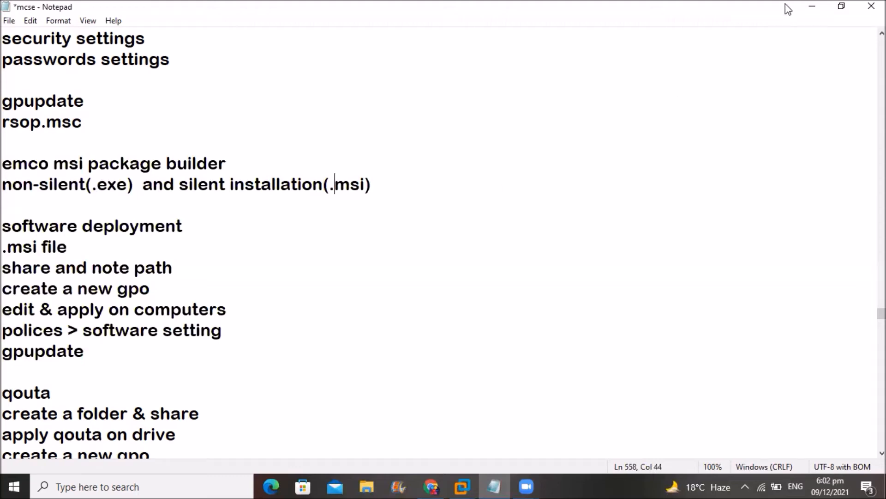
{"action": "left_click", "coordinate": [806, 7]}
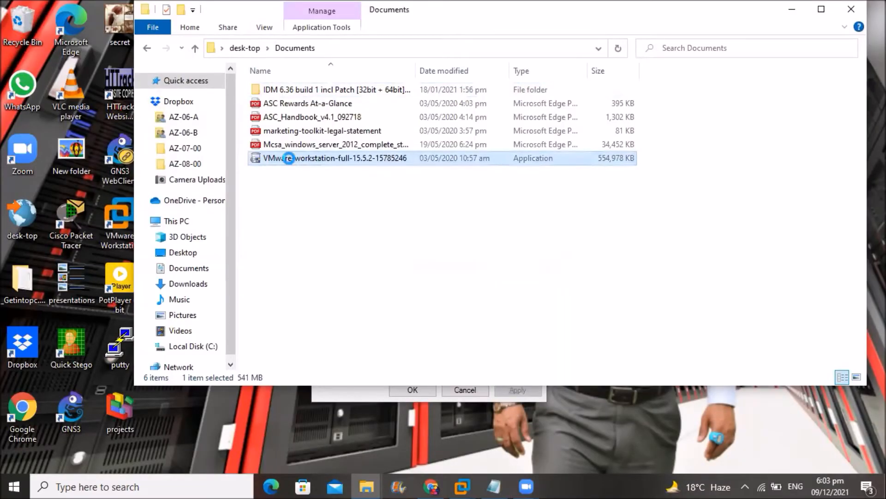
- Check that the VMware installer's file type is Application (.exe), then close Explorer and return to the notes
{"action": "right_click", "coordinate": [290, 159]}
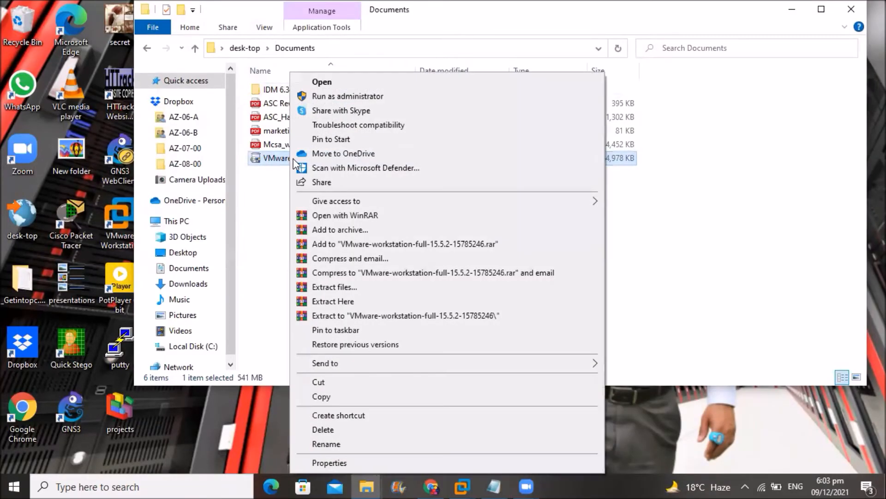
{"action": "left_click", "coordinate": [328, 462]}
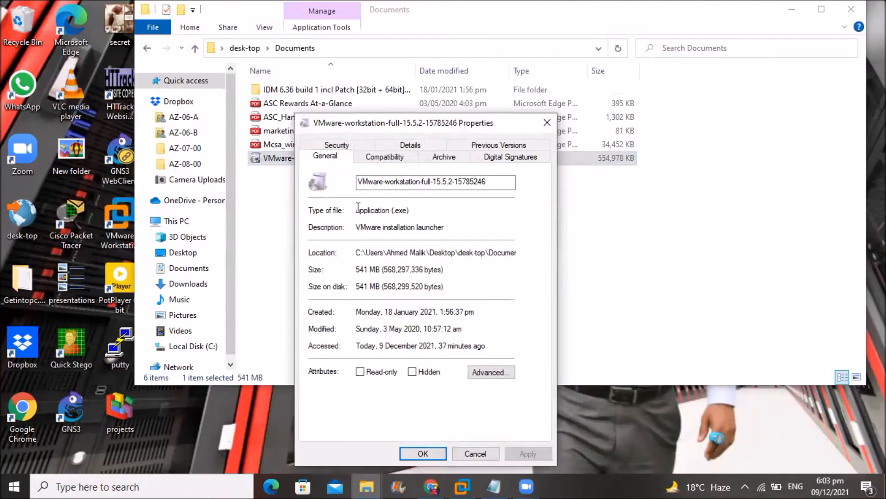
{"action": "left_click_drag", "start_coordinate": [411, 210], "coordinate": [317, 209]}
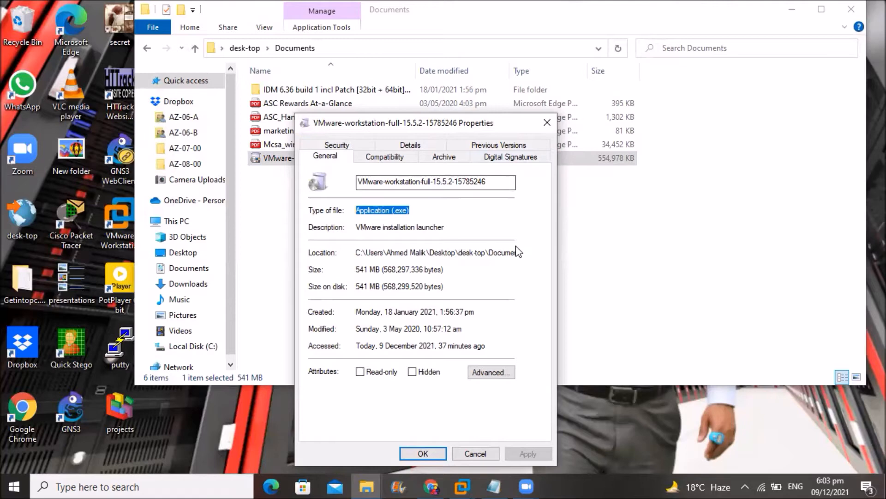
{"action": "left_click", "coordinate": [423, 454]}
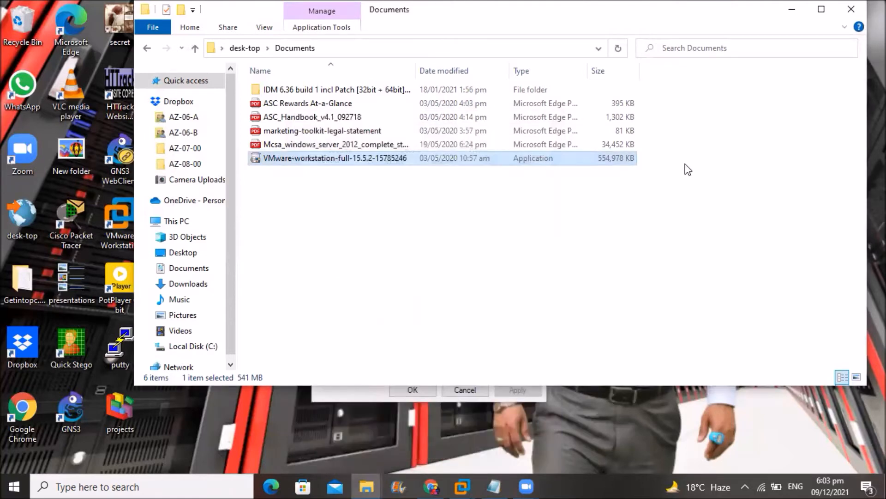
{"action": "left_click", "coordinate": [839, 8]}
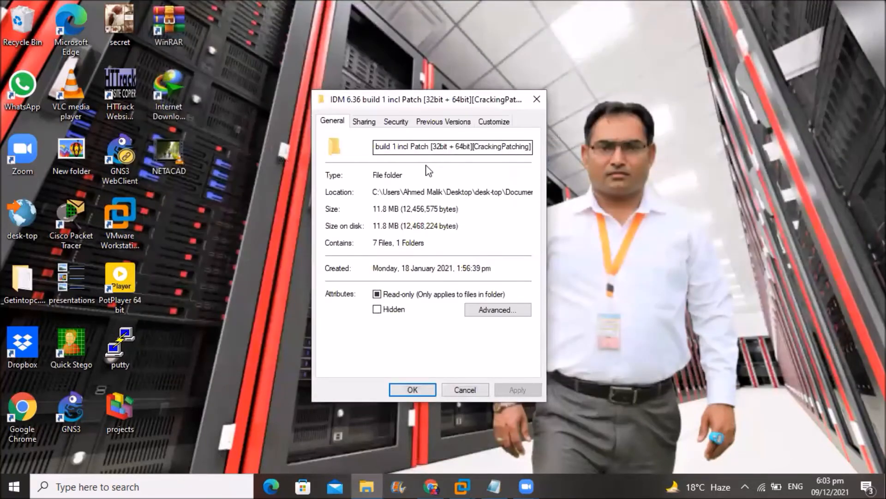
{"action": "left_click", "coordinate": [542, 95]}
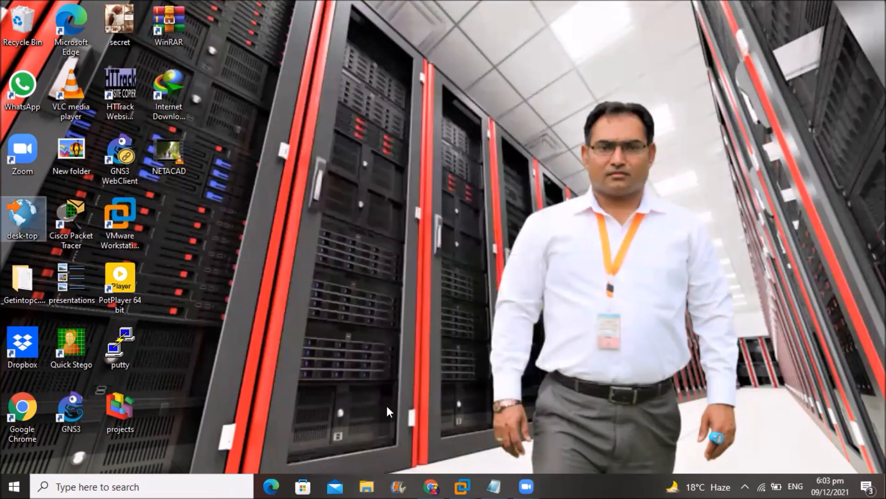
{"action": "left_click", "coordinate": [494, 486]}
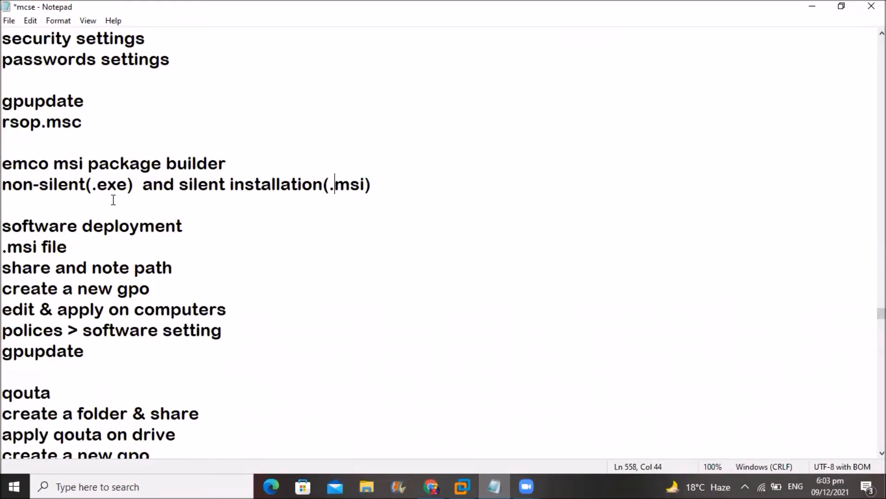
{"action": "left_click_drag", "start_coordinate": [134, 184], "coordinate": [2, 184]}
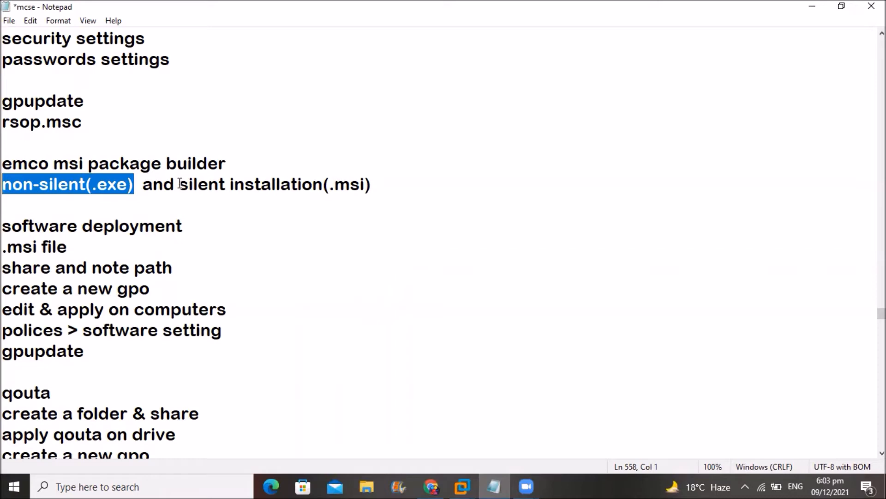
{"action": "left_click_drag", "start_coordinate": [180, 184], "coordinate": [381, 188]}
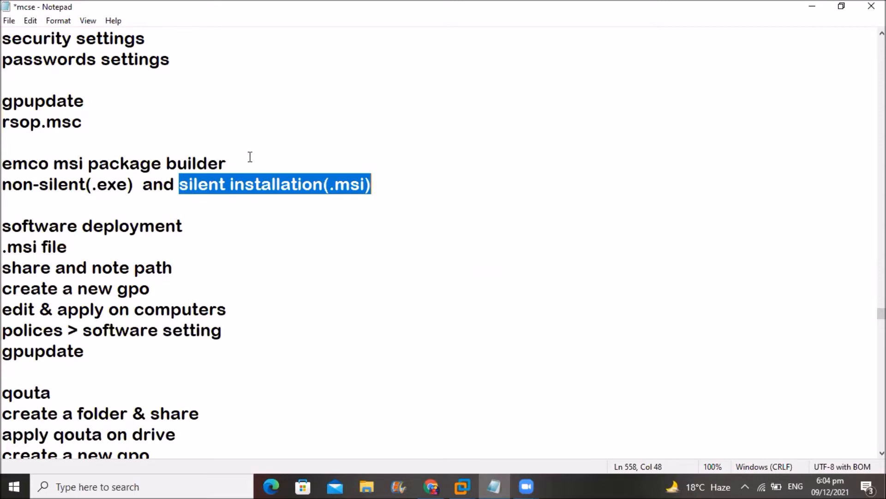
{"action": "left_click_drag", "start_coordinate": [230, 163], "coordinate": [5, 171]}
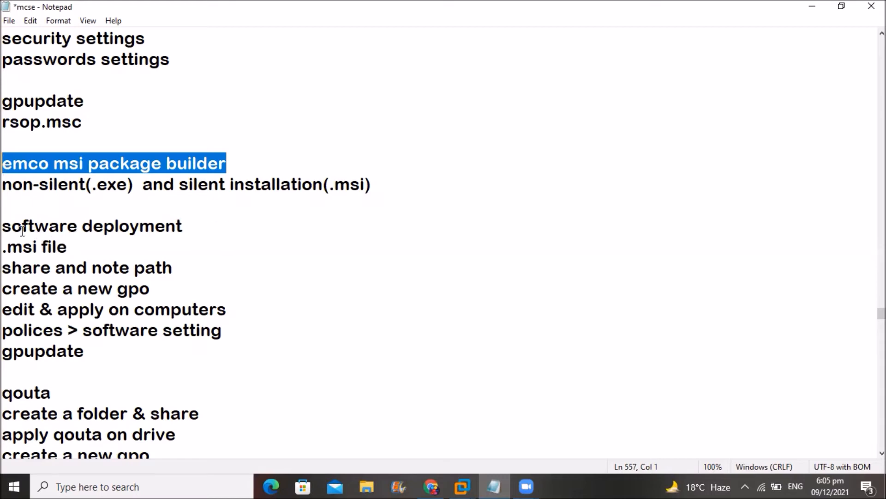
{"action": "left_click", "coordinate": [4, 225]}
{"action": "left_click_drag", "start_coordinate": [4, 246], "coordinate": [178, 265]}
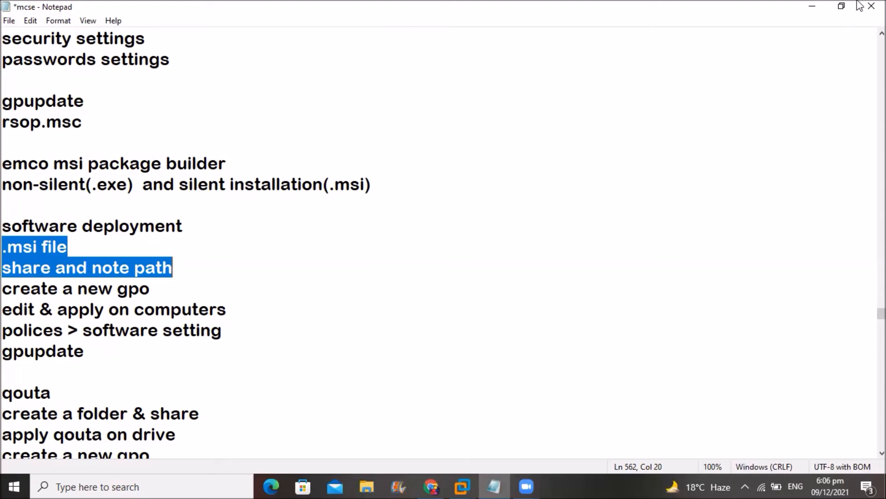
- Return to the server VM, open Local Disk (C:), then close the file browser
{"action": "left_click", "coordinate": [810, 8]}
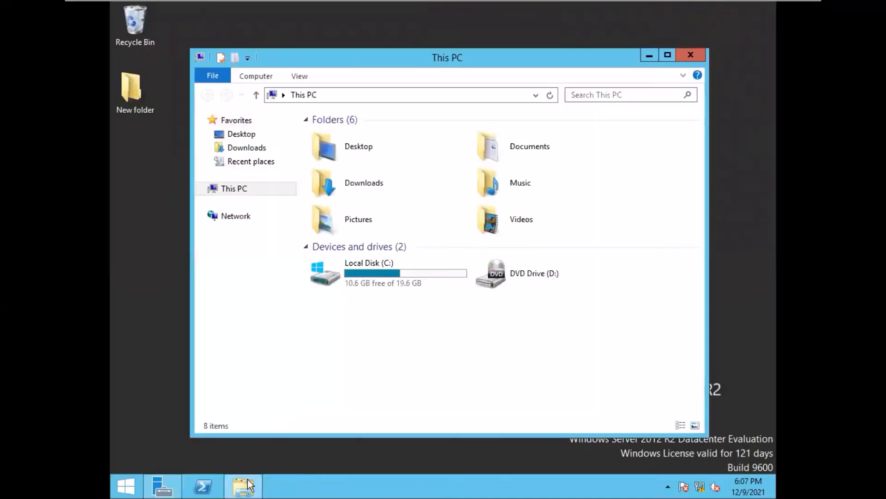
{"action": "double_click", "coordinate": [417, 276]}
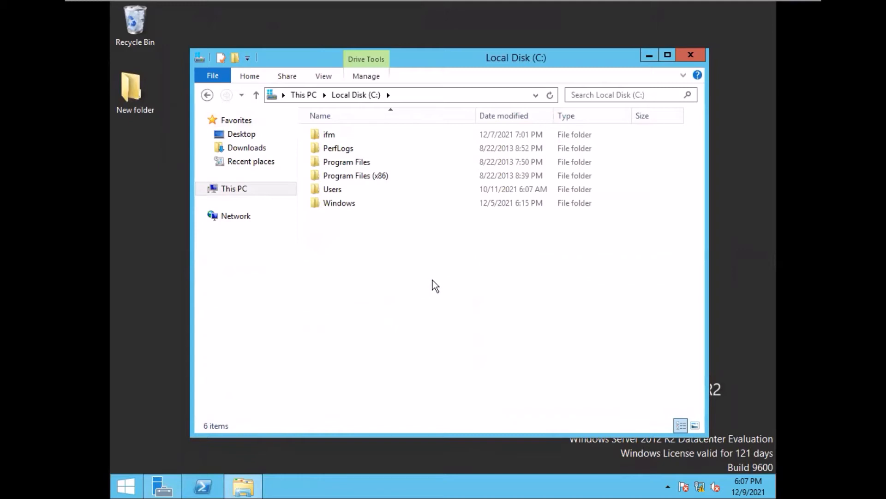
{"action": "left_click", "coordinate": [692, 55]}
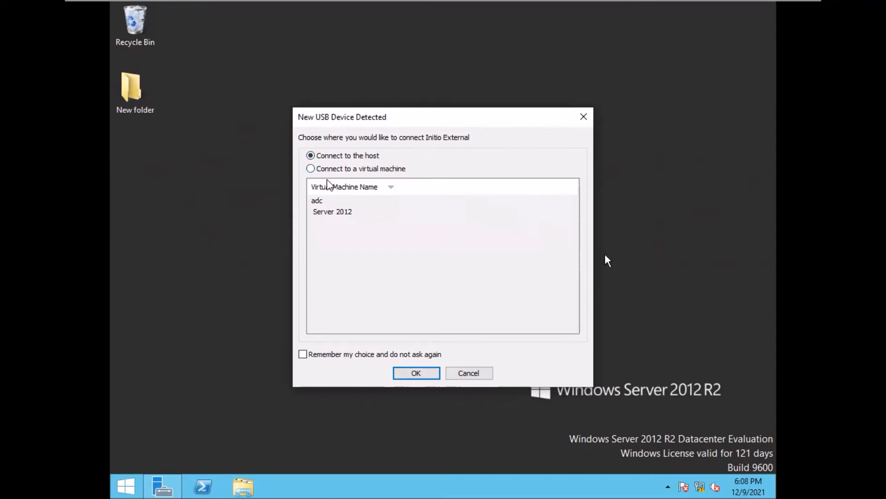
- Connect the Initio External USB drive to the Server 2012 virtual machine
{"action": "left_click", "coordinate": [310, 169]}
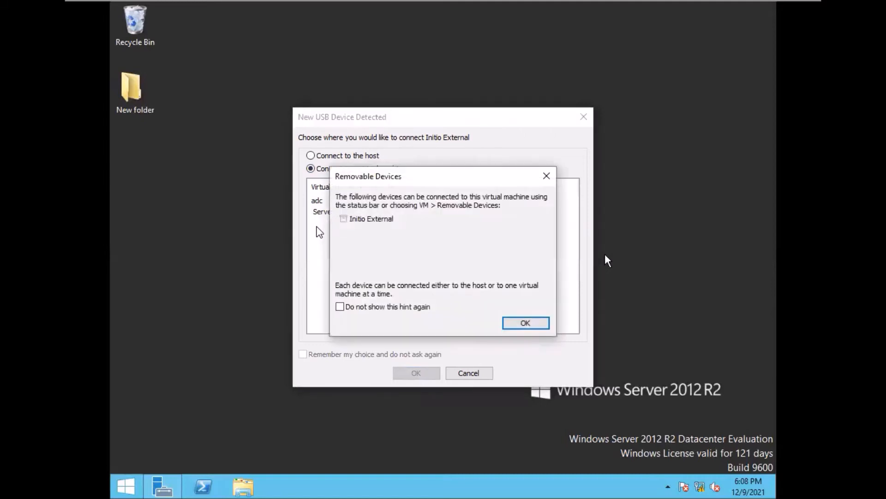
{"action": "left_click", "coordinate": [522, 330]}
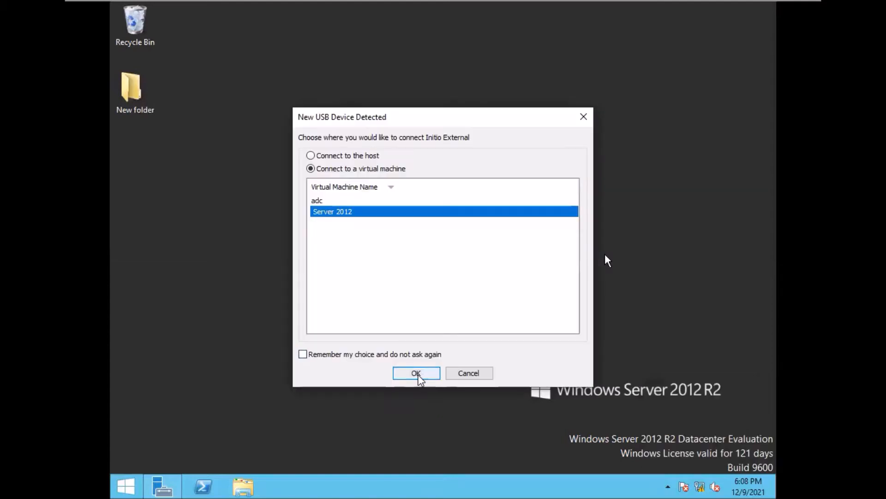
{"action": "left_click", "coordinate": [419, 375]}
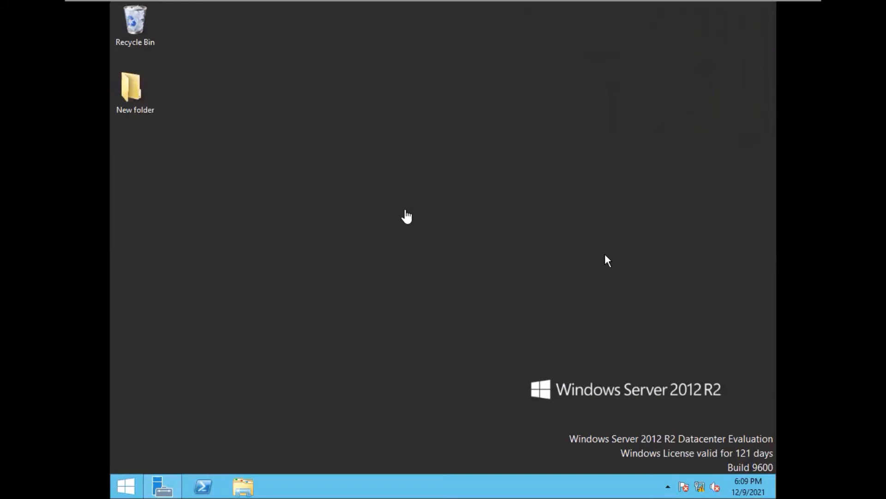
- In Local Disk (G:)\Compressed, check the vlc-3.0.6 installer's properties and copy it
{"action": "left_click", "coordinate": [244, 489]}
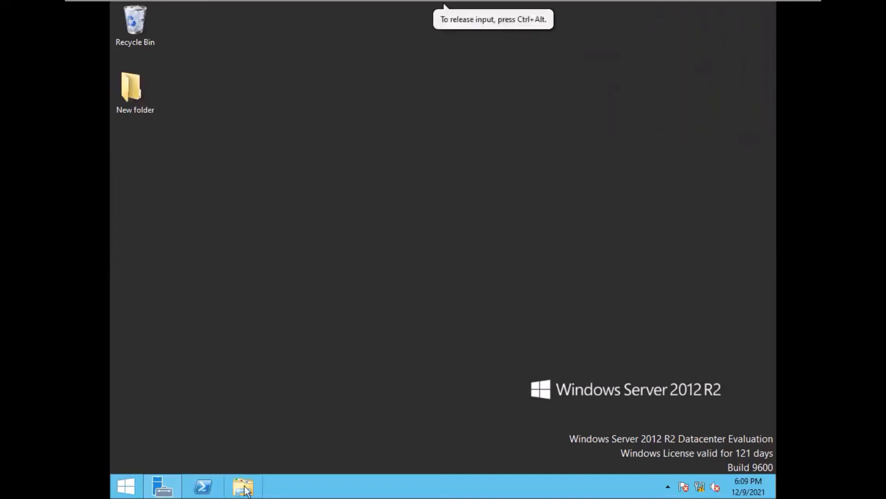
{"action": "left_click", "coordinate": [244, 488]}
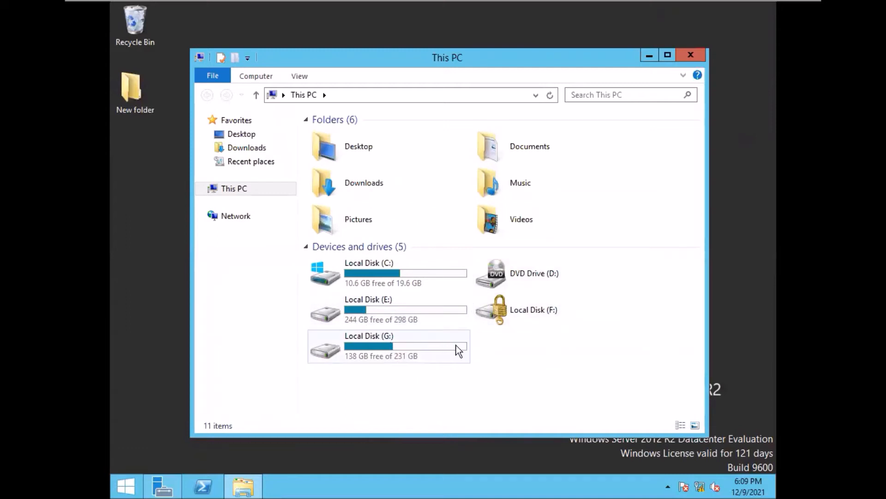
{"action": "double_click", "coordinate": [401, 344]}
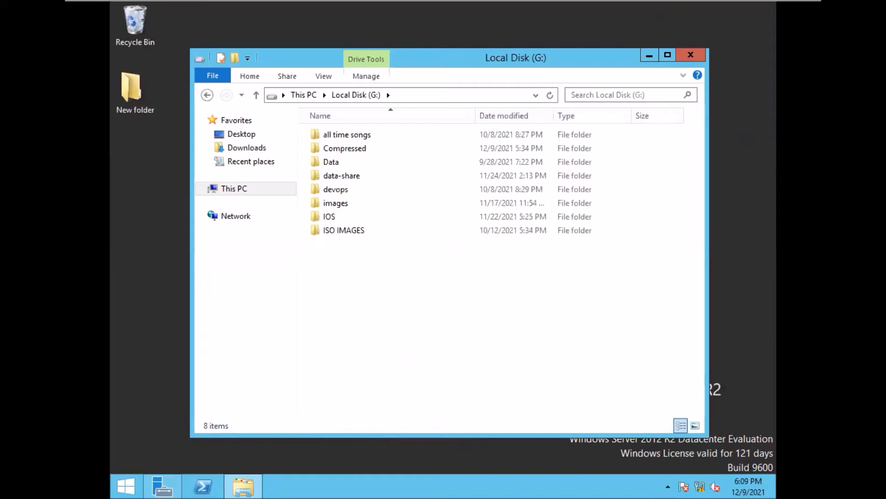
{"action": "double_click", "coordinate": [371, 147]}
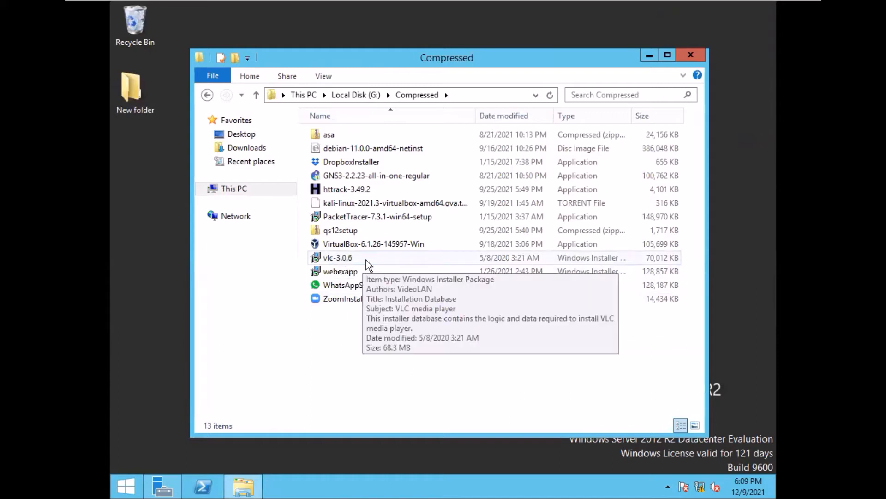
{"action": "right_click", "coordinate": [368, 261]}
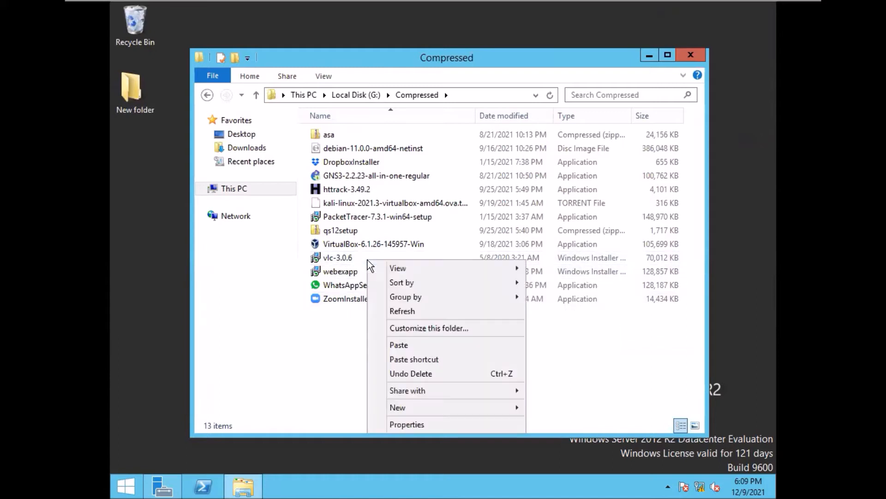
{"action": "left_click", "coordinate": [403, 424]}
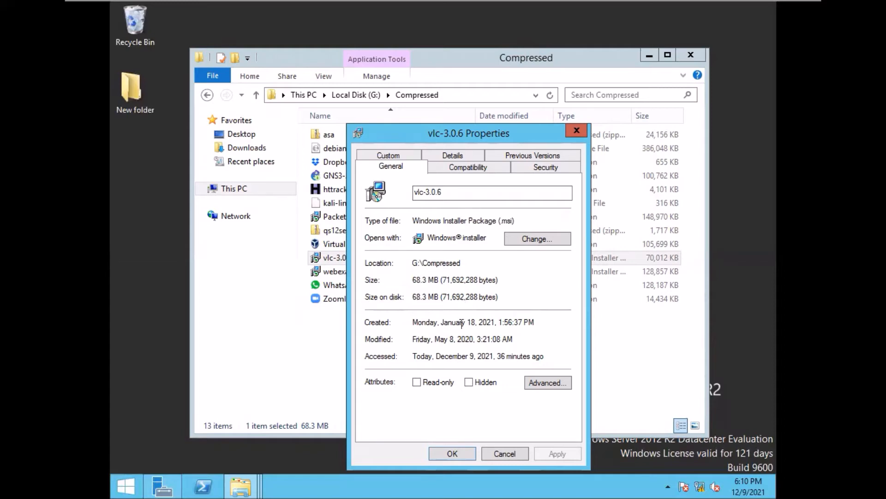
{"action": "left_click", "coordinate": [451, 454]}
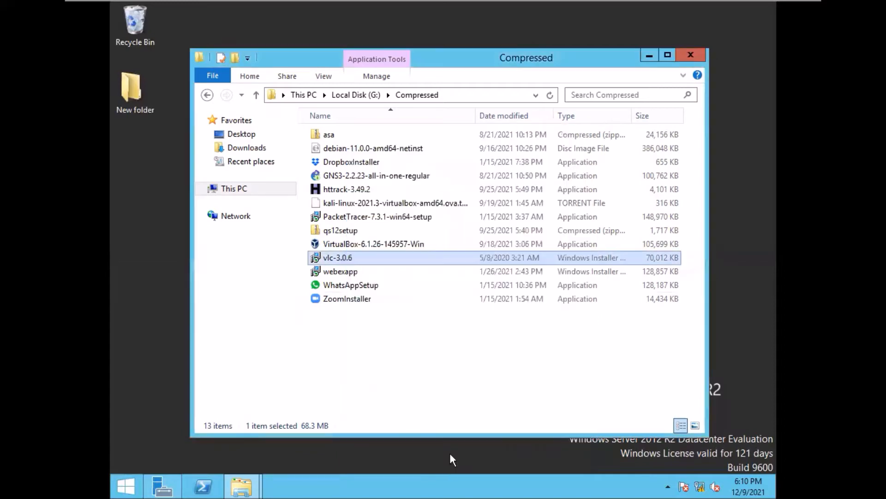
{"action": "right_click", "coordinate": [368, 256]}
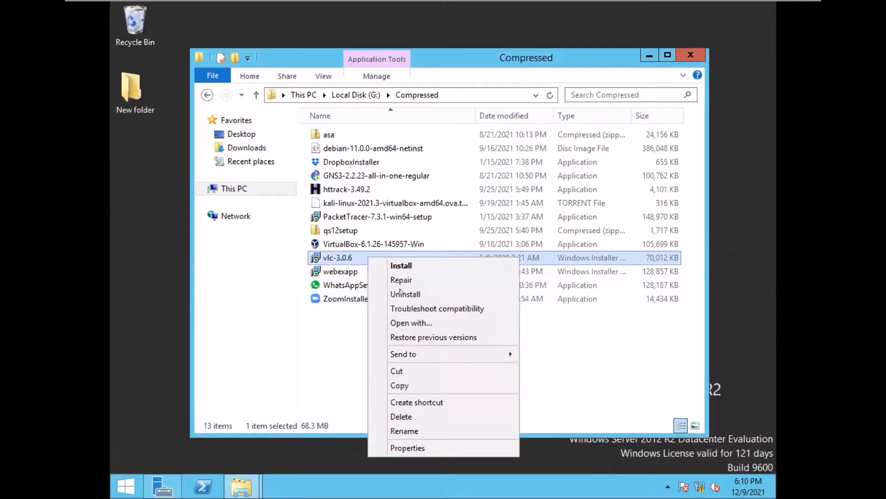
{"action": "left_click", "coordinate": [400, 385]}
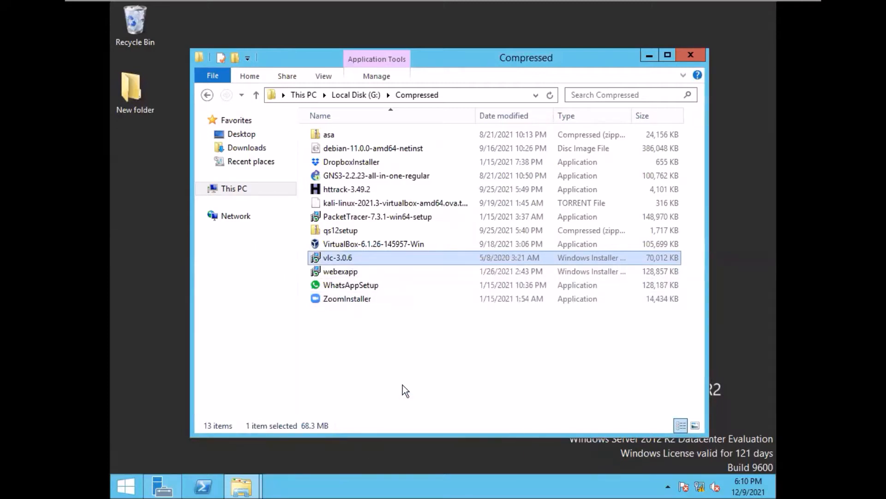
- Paste the vlc-3.0.6 installer into the desktop's New folder and close the windows
{"action": "left_click", "coordinate": [684, 53]}
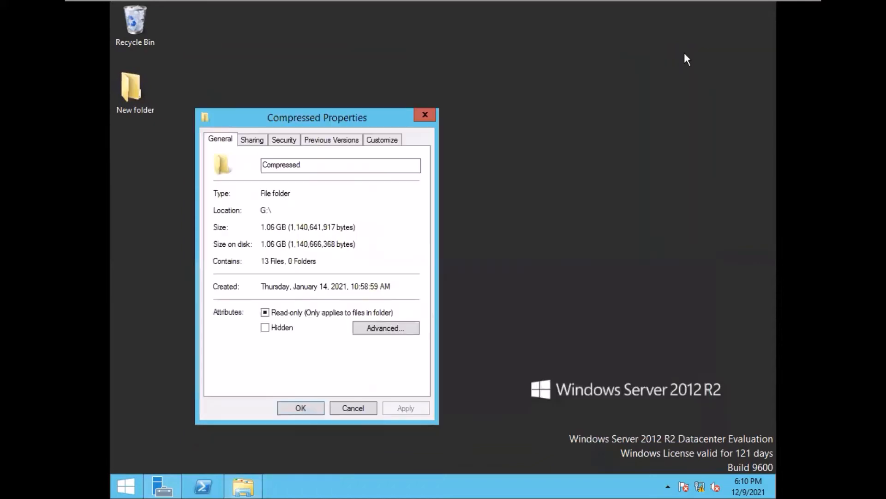
{"action": "left_click", "coordinate": [432, 115]}
{"action": "double_click", "coordinate": [140, 83]}
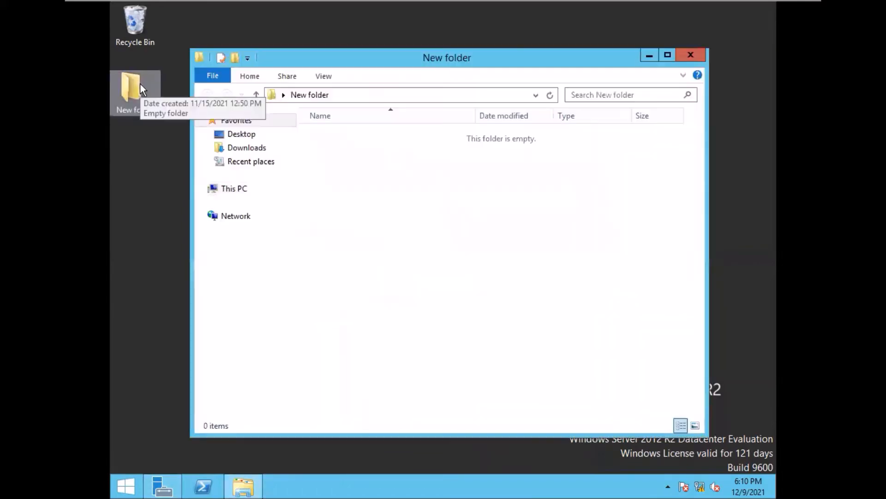
{"action": "right_click", "coordinate": [354, 270]}
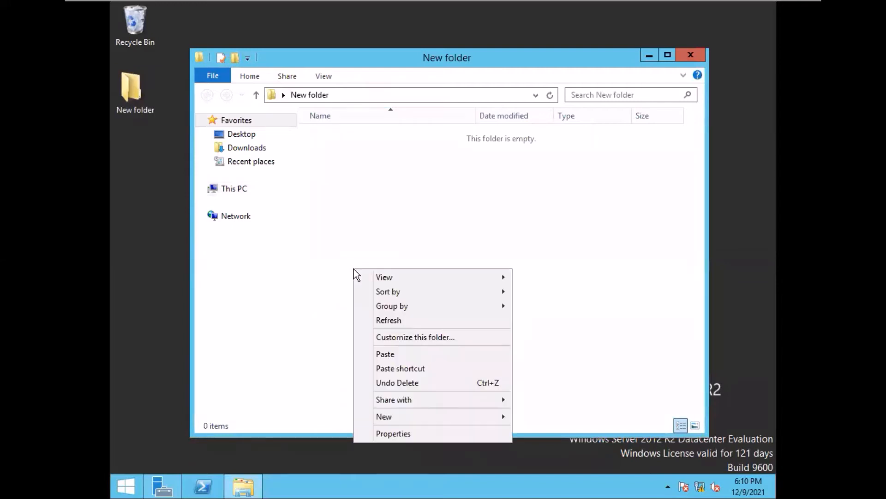
{"action": "left_click", "coordinate": [389, 355]}
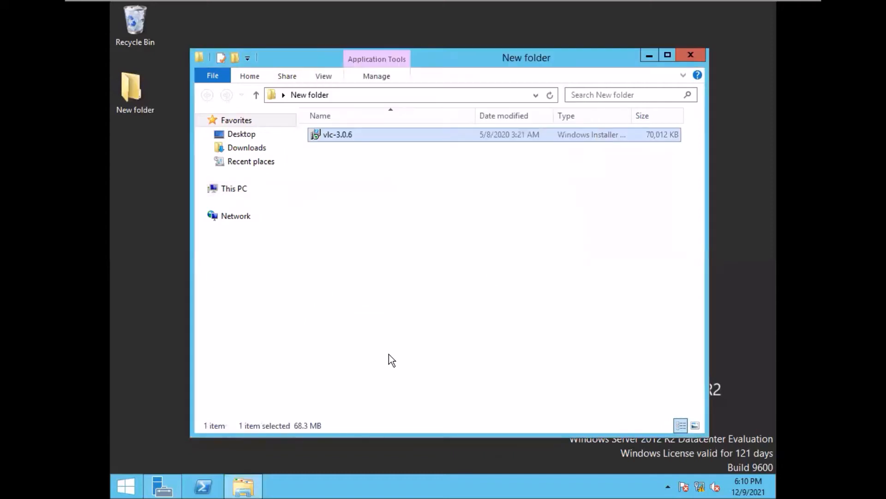
{"action": "left_click", "coordinate": [693, 53]}
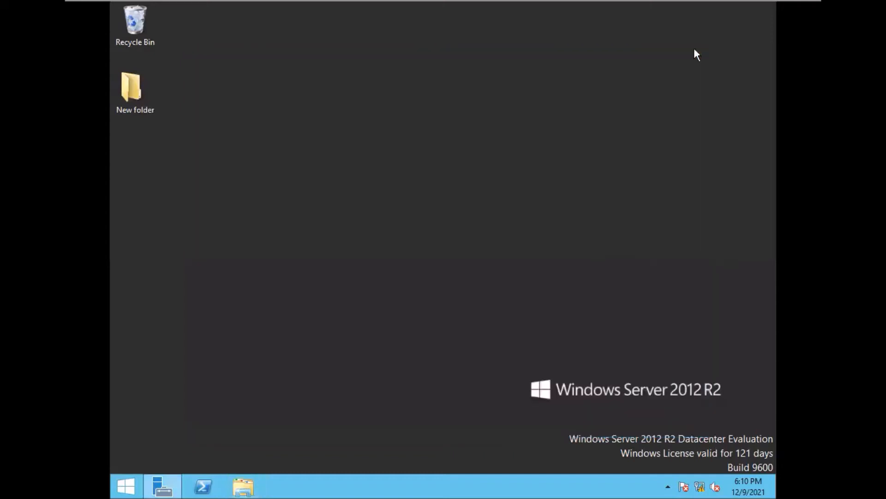
- Turn on Share this folder for New folder in its Advanced Sharing settings
{"action": "left_click", "coordinate": [131, 83]}
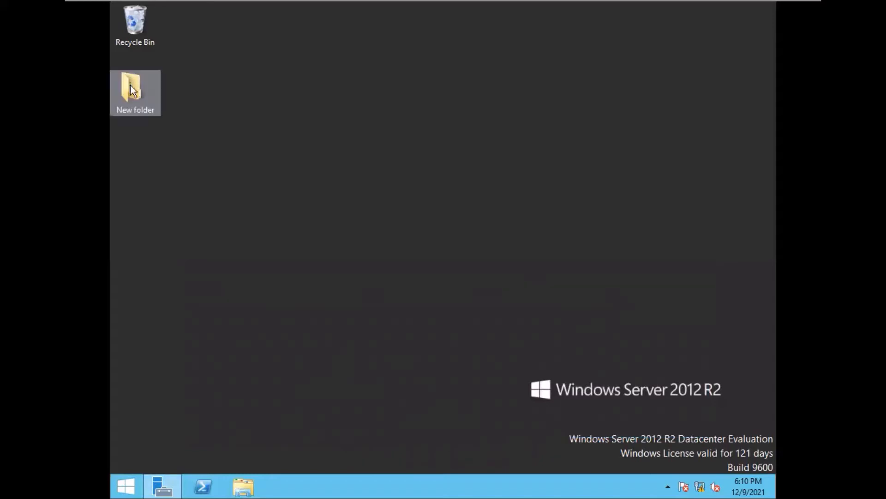
{"action": "right_click", "coordinate": [132, 89]}
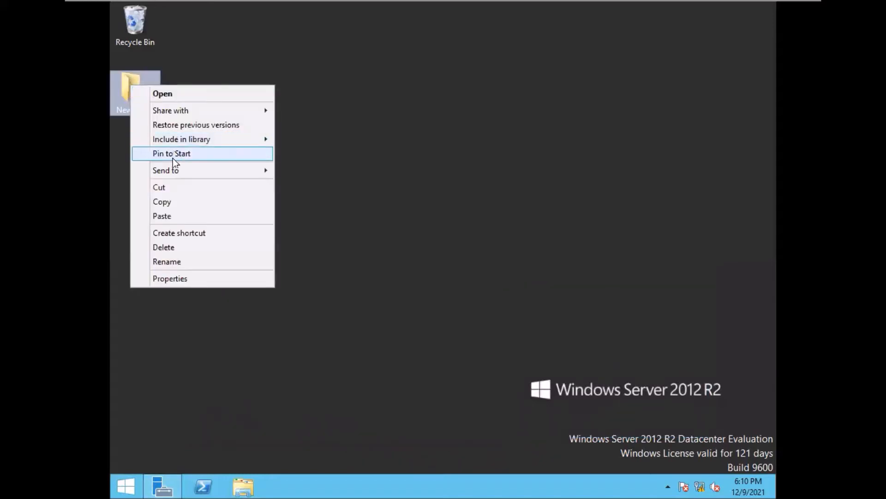
{"action": "left_click", "coordinate": [168, 278]}
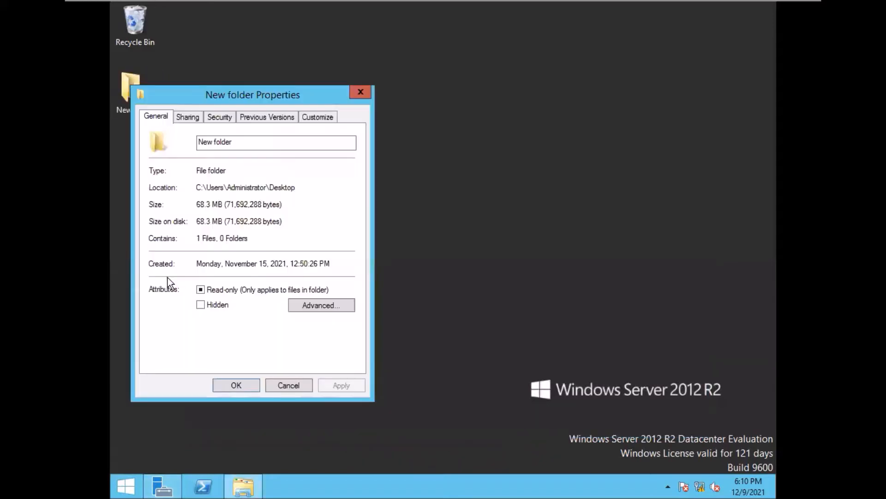
{"action": "left_click", "coordinate": [187, 118]}
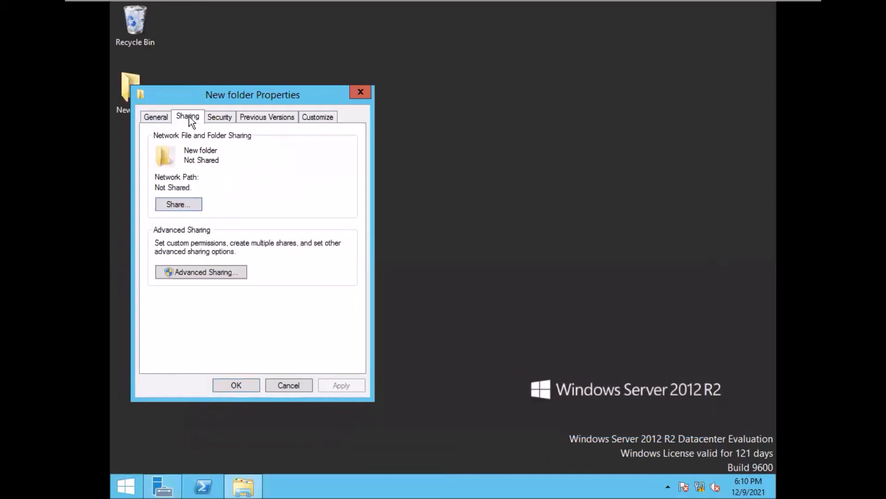
{"action": "left_click", "coordinate": [173, 204]}
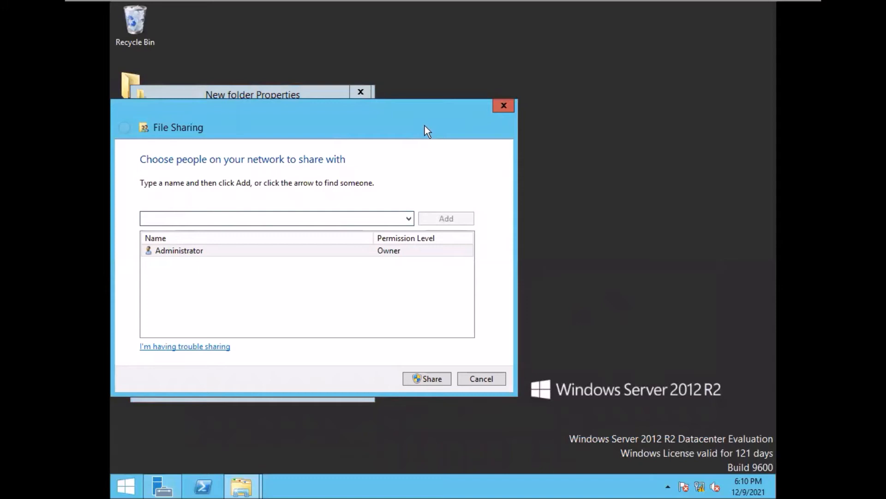
{"action": "left_click", "coordinate": [502, 107]}
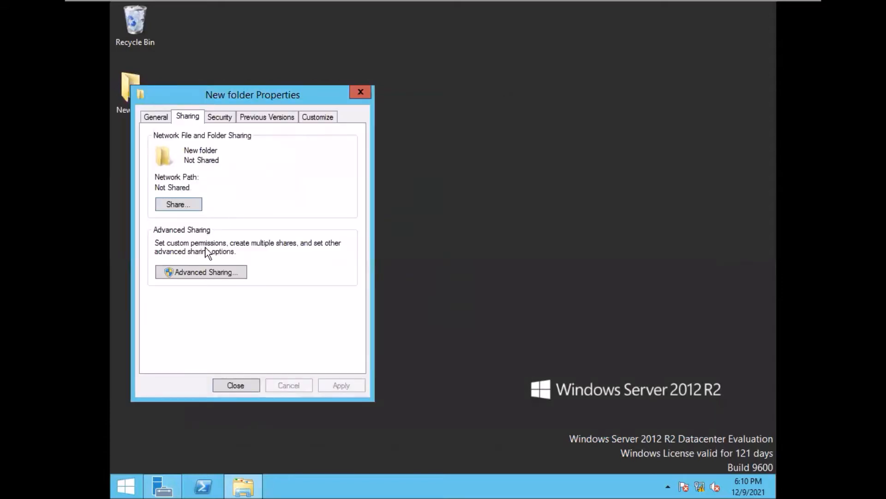
{"action": "left_click", "coordinate": [199, 272]}
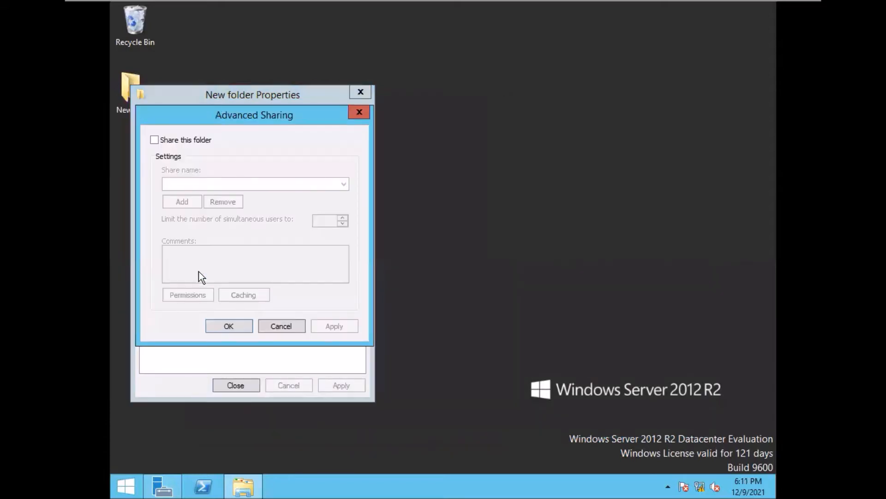
{"action": "left_click", "coordinate": [155, 141]}
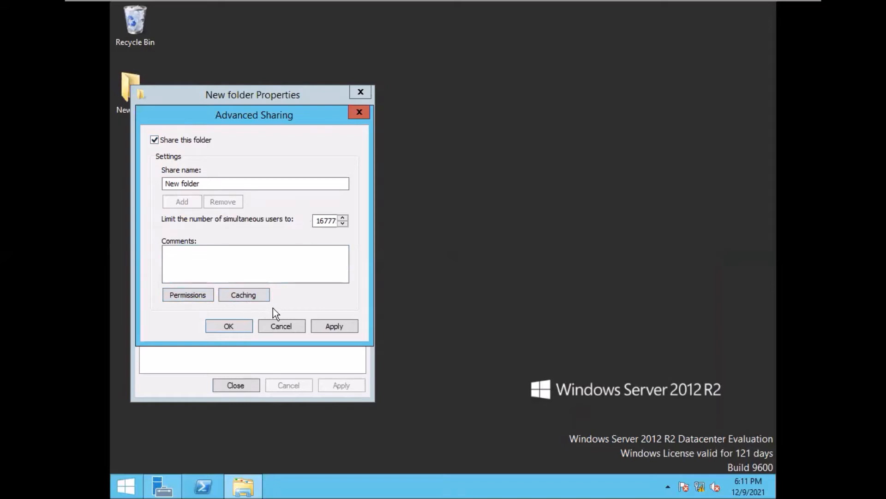
- Allow Everyone Full Control in the share permissions and confirm the share as \\DOMAIN\New folder
{"action": "left_click", "coordinate": [182, 298]}
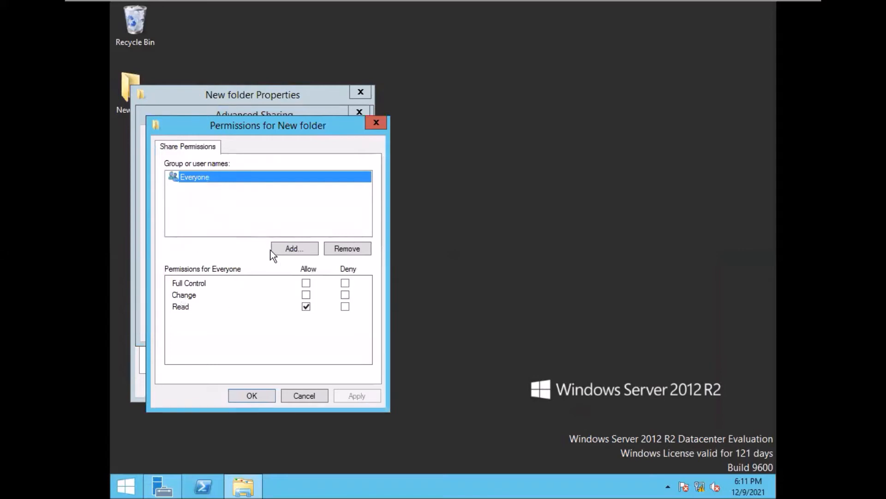
{"action": "left_click", "coordinate": [306, 283]}
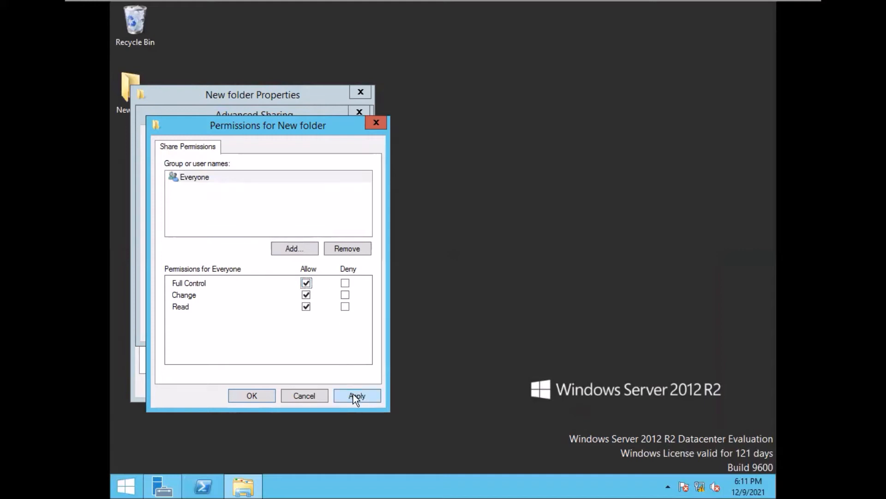
{"action": "left_click", "coordinate": [353, 396]}
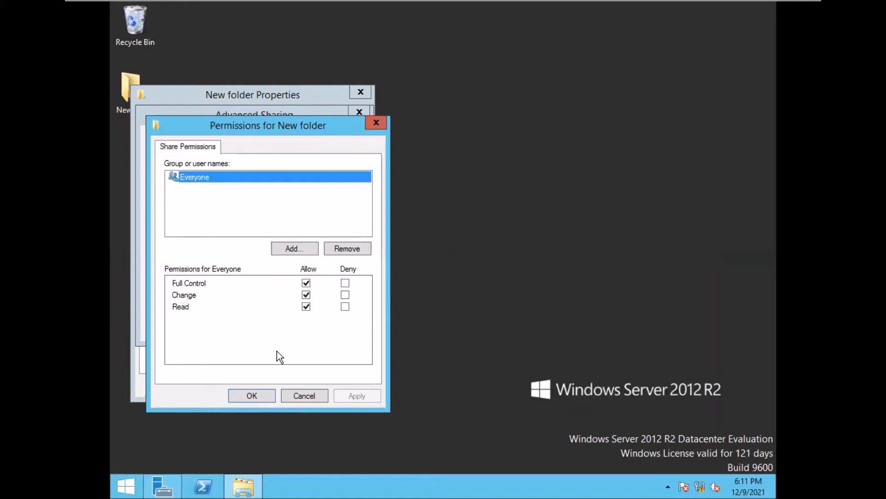
{"action": "left_click", "coordinate": [252, 395]}
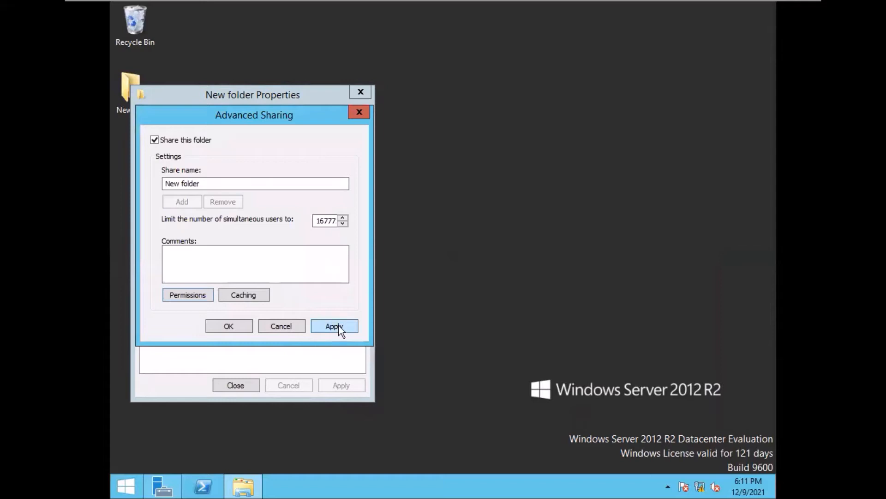
{"action": "left_click", "coordinate": [338, 325]}
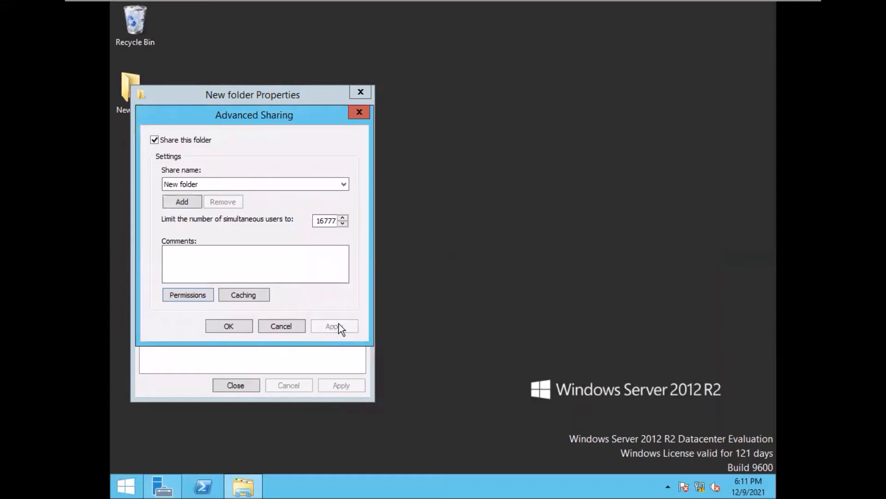
{"action": "left_click", "coordinate": [228, 326]}
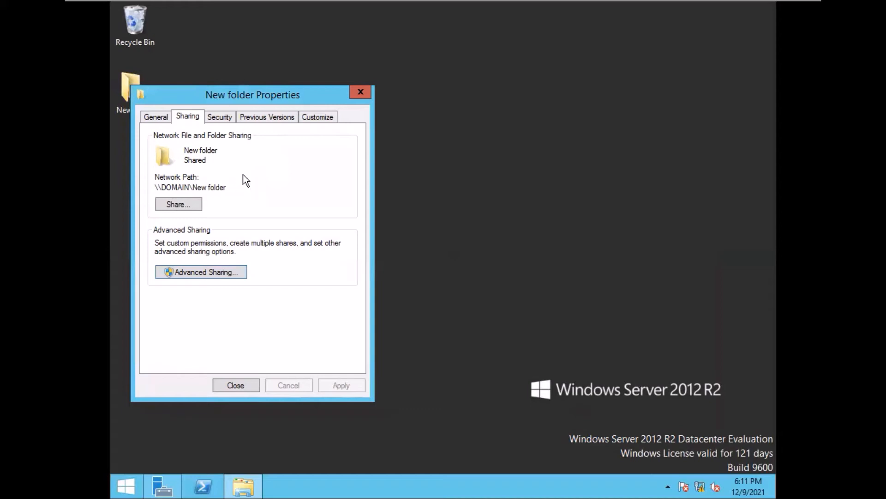
- Add Everyone to New folder's security permissions with Full control allowed, then close Properties
{"action": "left_click", "coordinate": [219, 116]}
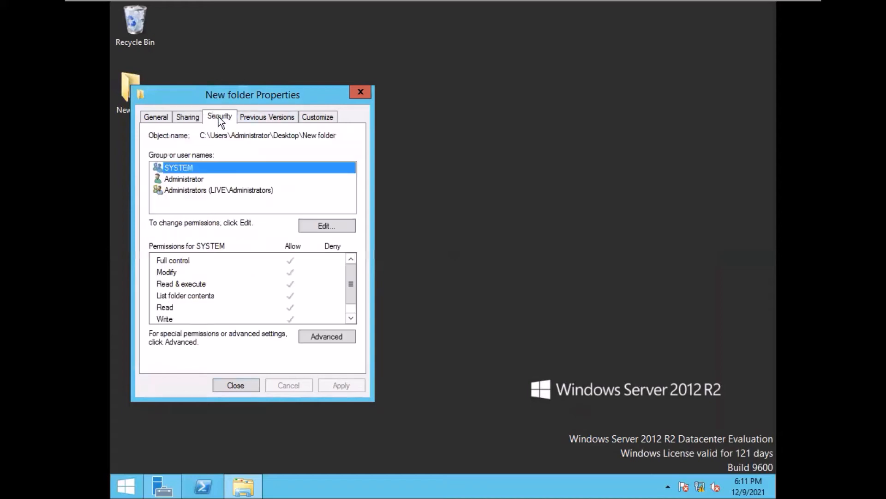
{"action": "left_click", "coordinate": [322, 224]}
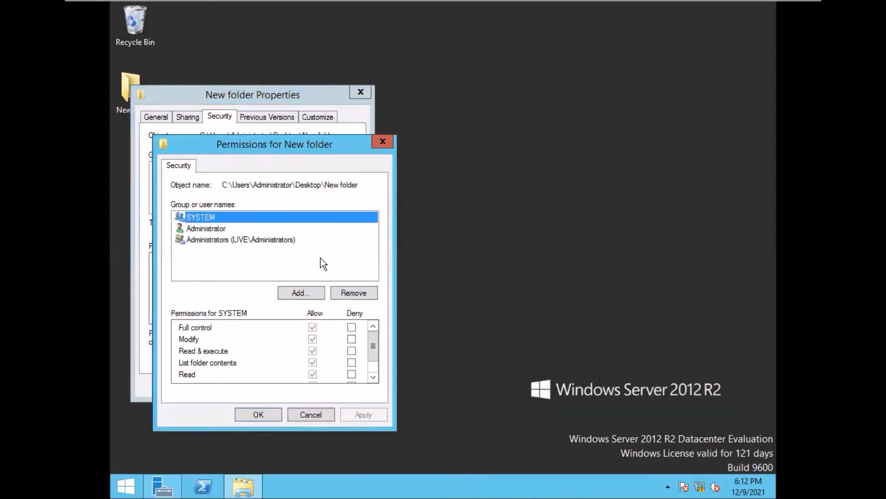
{"action": "left_click", "coordinate": [300, 294]}
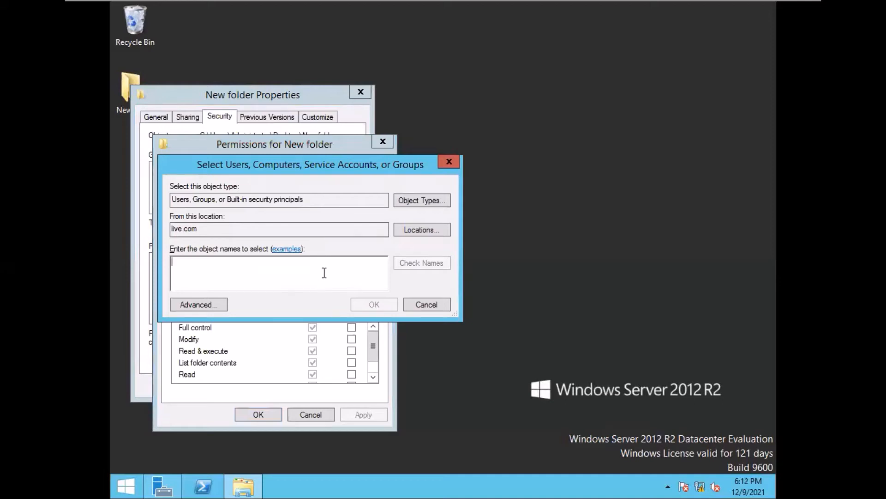
{"action": "type", "text": "ever"}
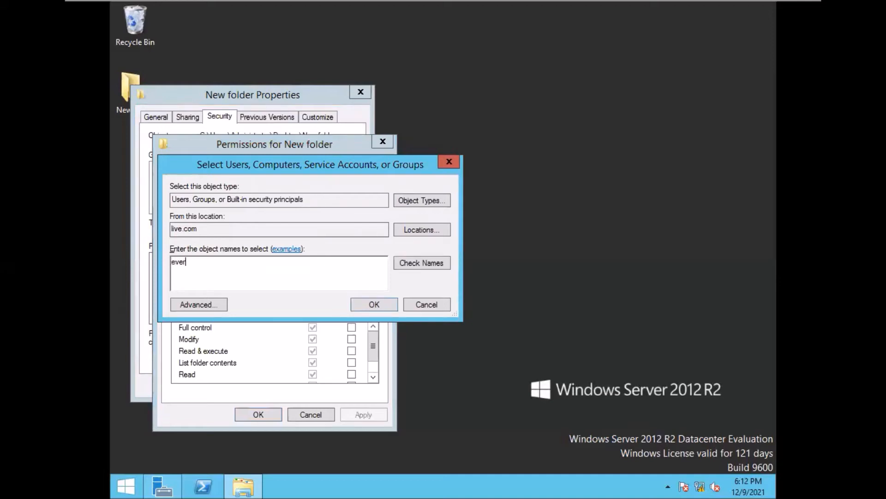
{"action": "left_click", "coordinate": [424, 262]}
{"action": "left_click", "coordinate": [370, 304]}
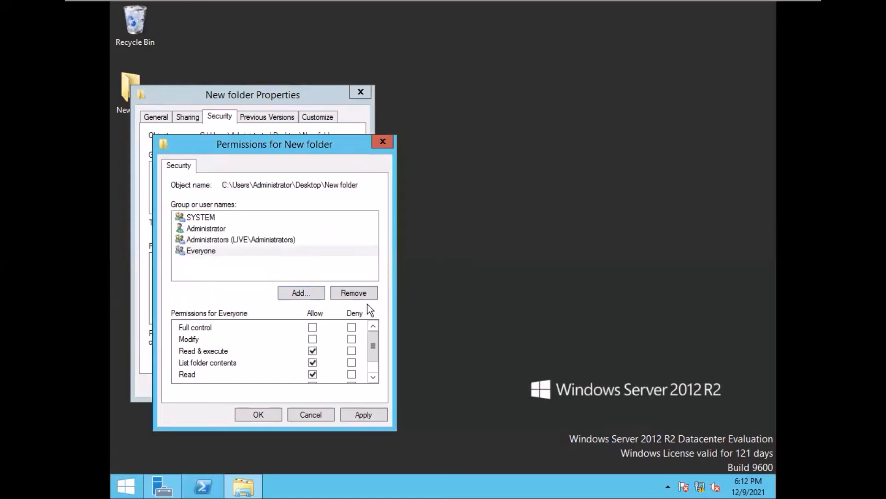
{"action": "left_click", "coordinate": [313, 327]}
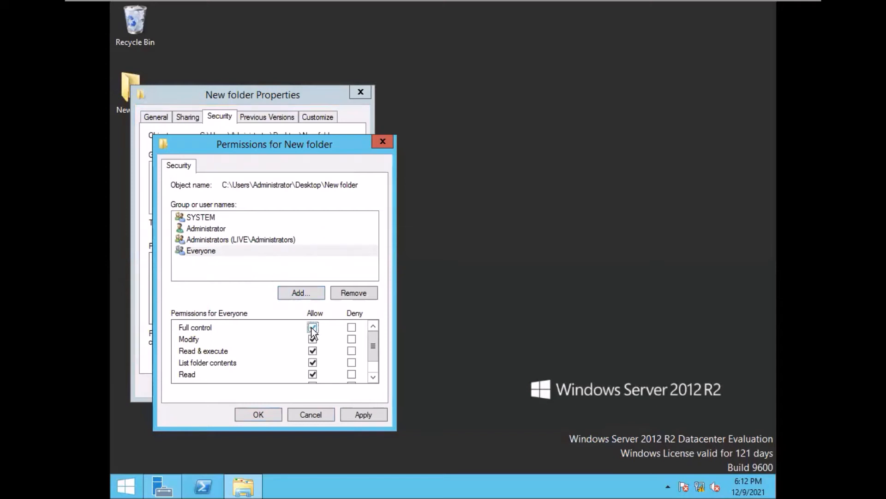
{"action": "left_click", "coordinate": [363, 415]}
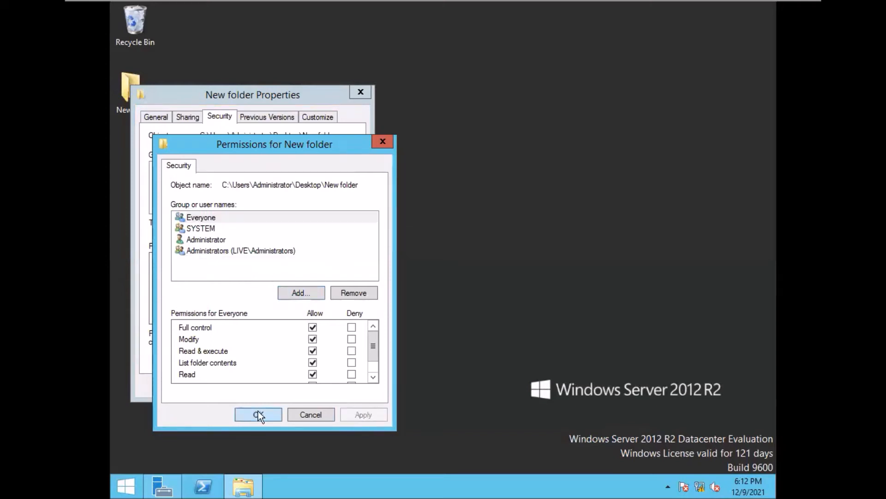
{"action": "left_click", "coordinate": [258, 413]}
{"action": "left_click", "coordinate": [235, 386]}
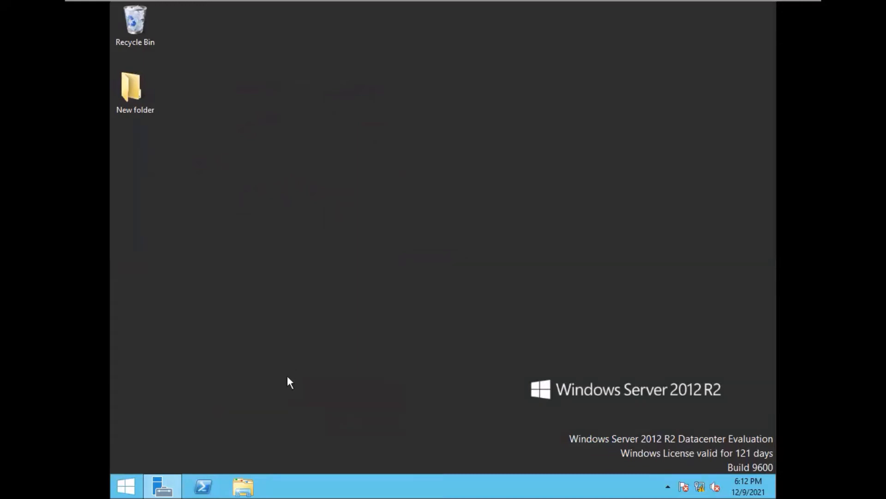
- Create a 'machine' organizational unit under live.com in Active Directory Users and Computers, then close it
{"action": "left_click", "coordinate": [162, 492]}
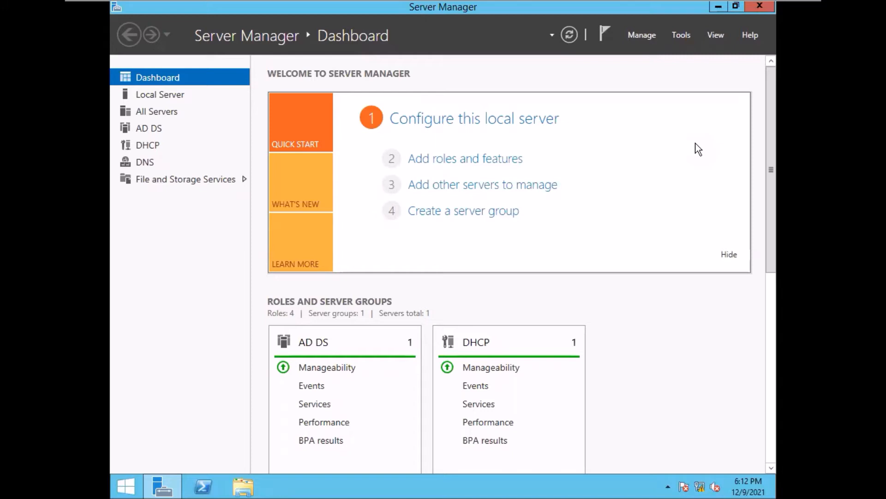
{"action": "left_click", "coordinate": [681, 36]}
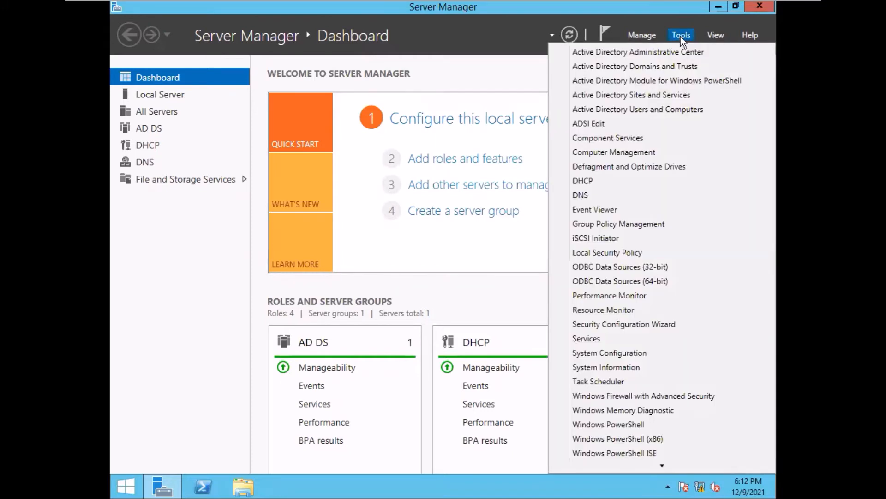
{"action": "left_click", "coordinate": [661, 109]}
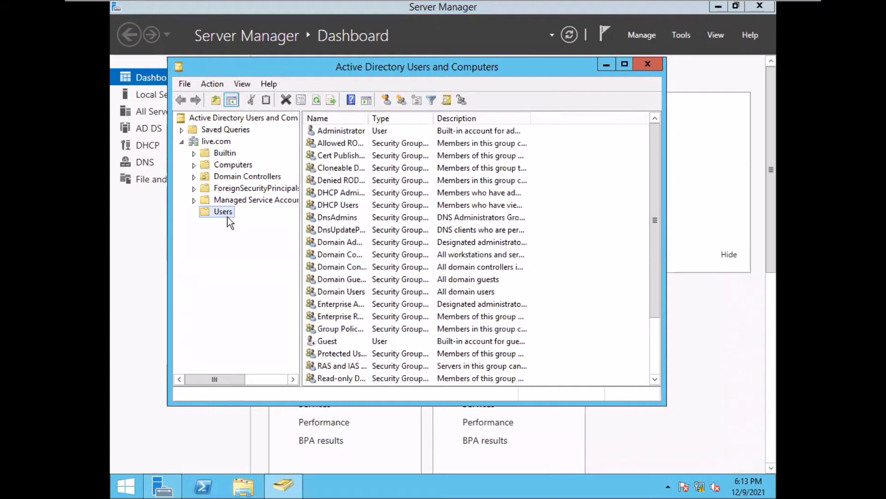
{"action": "left_click", "coordinate": [213, 142]}
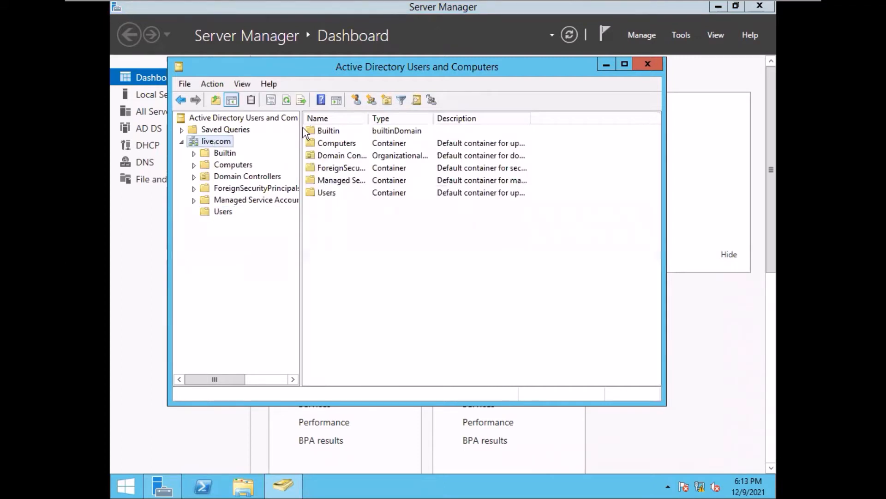
{"action": "left_click", "coordinate": [385, 101]}
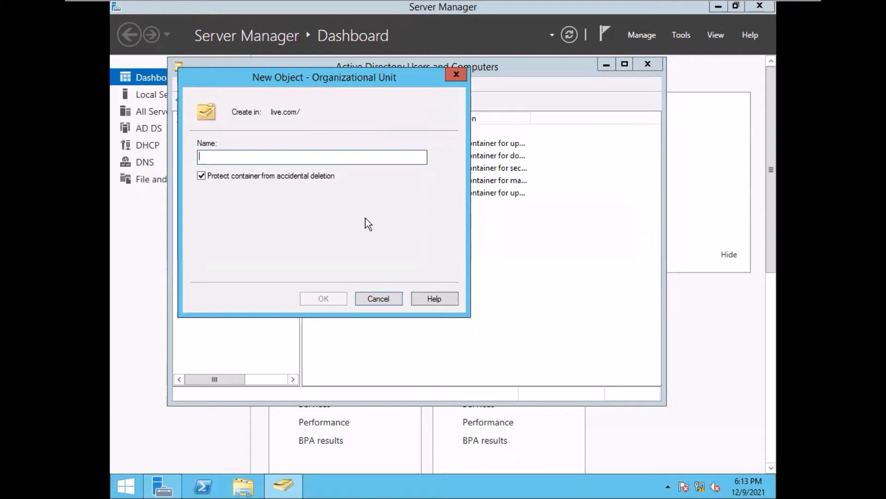
{"action": "type", "text": "m"}
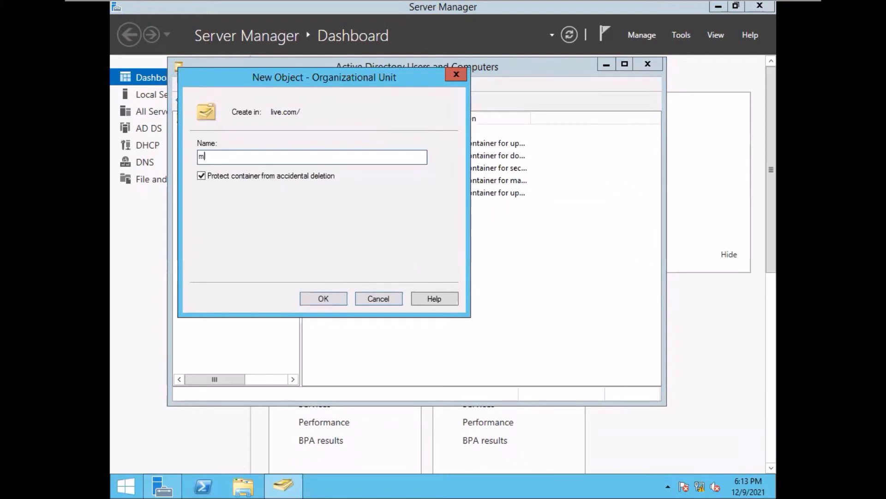
{"action": "type", "text": "achine"}
{"action": "left_click", "coordinate": [319, 297]}
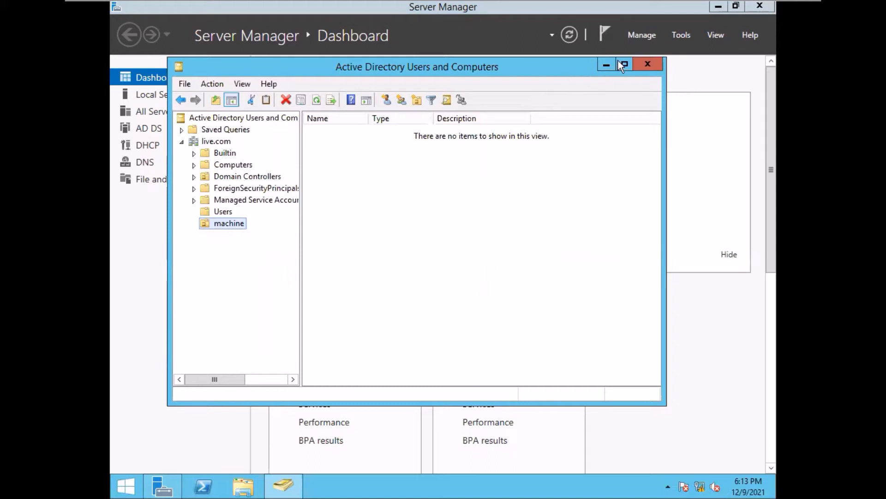
{"action": "left_click", "coordinate": [648, 66]}
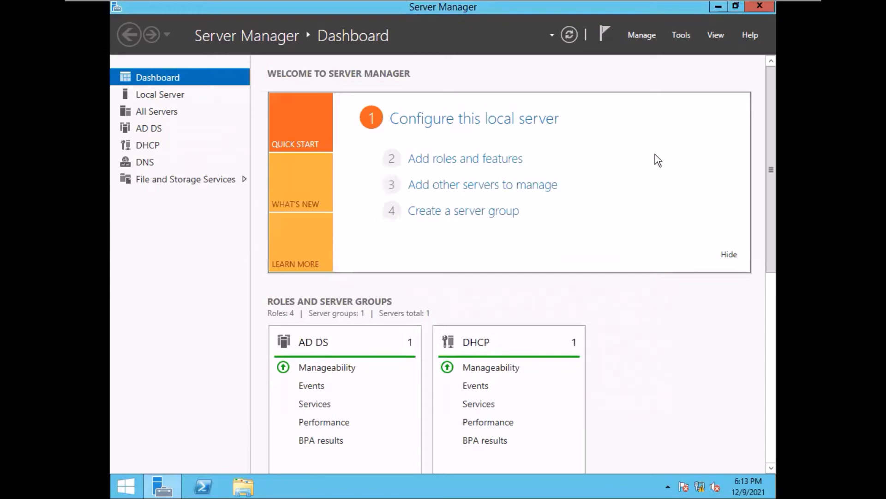
- Launch Group Policy Management and expand Domains > live.com to show the machine OU
{"action": "left_click", "coordinate": [679, 34]}
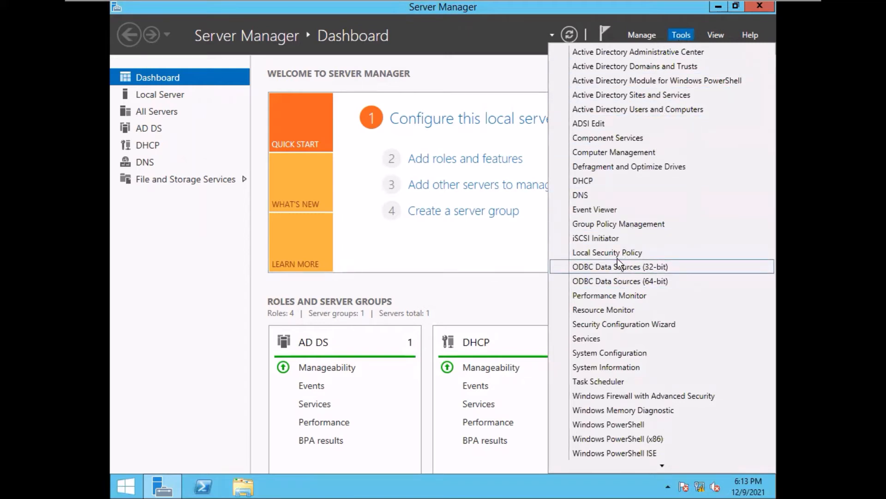
{"action": "left_click", "coordinate": [616, 223]}
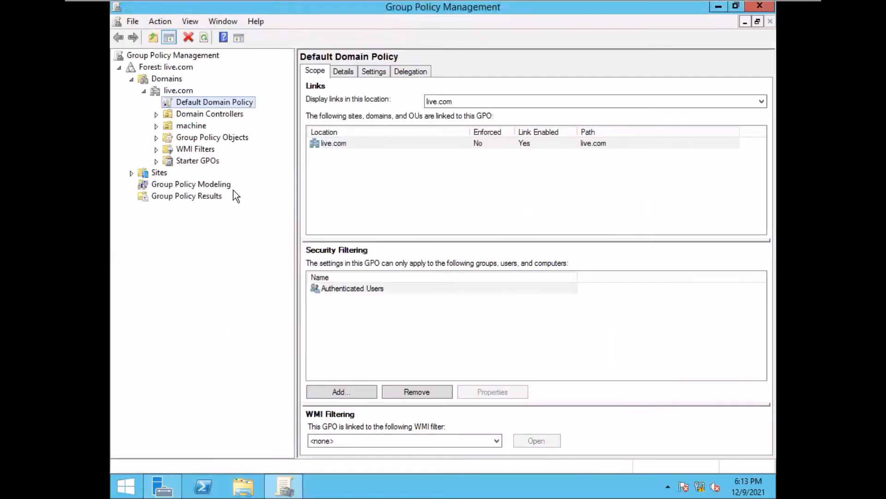
{"action": "left_click", "coordinate": [131, 80]}
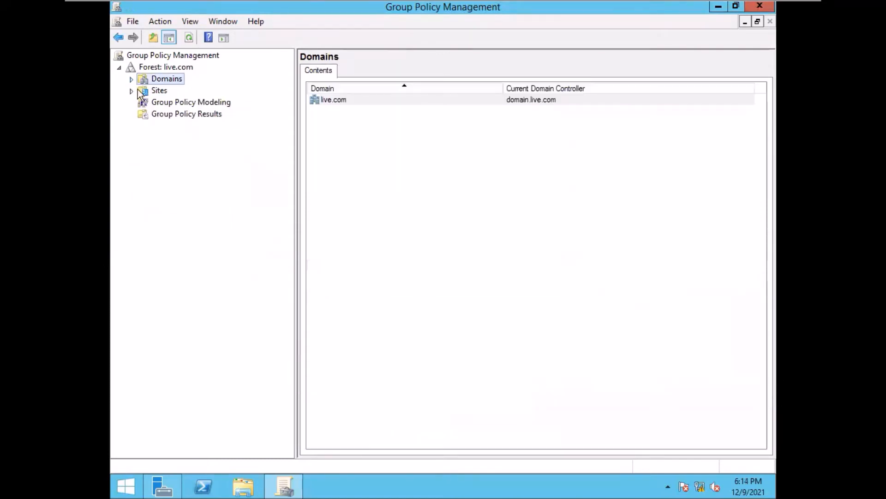
{"action": "left_click", "coordinate": [131, 80]}
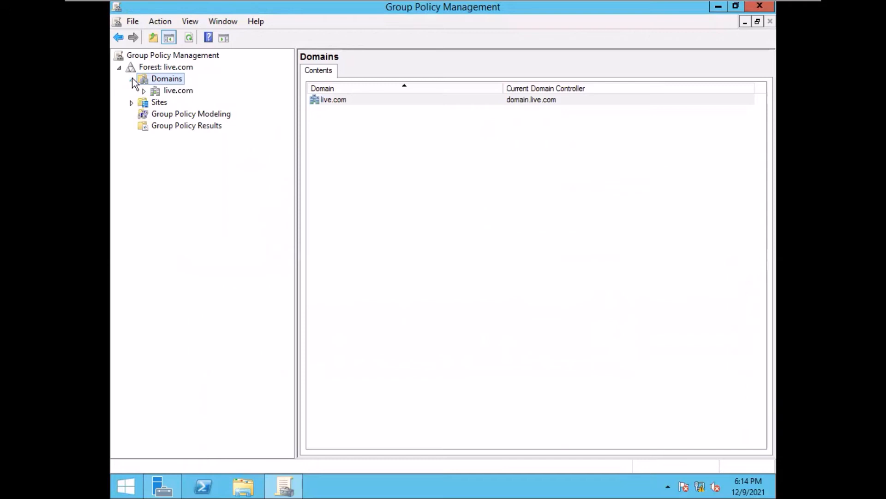
{"action": "left_click", "coordinate": [145, 91]}
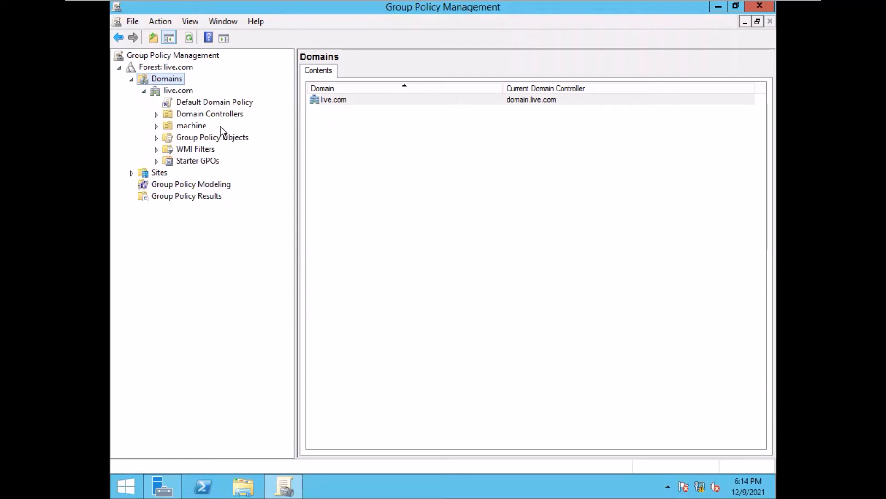
- Review the machine OU's Linked GPOs, Group Policy Inheritance and Delegation tabs
{"action": "left_click", "coordinate": [189, 129]}
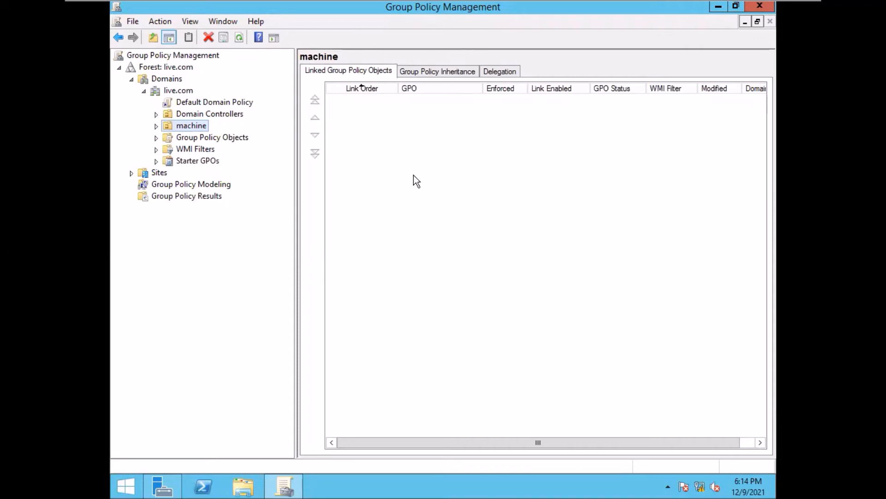
{"action": "left_click", "coordinate": [420, 70]}
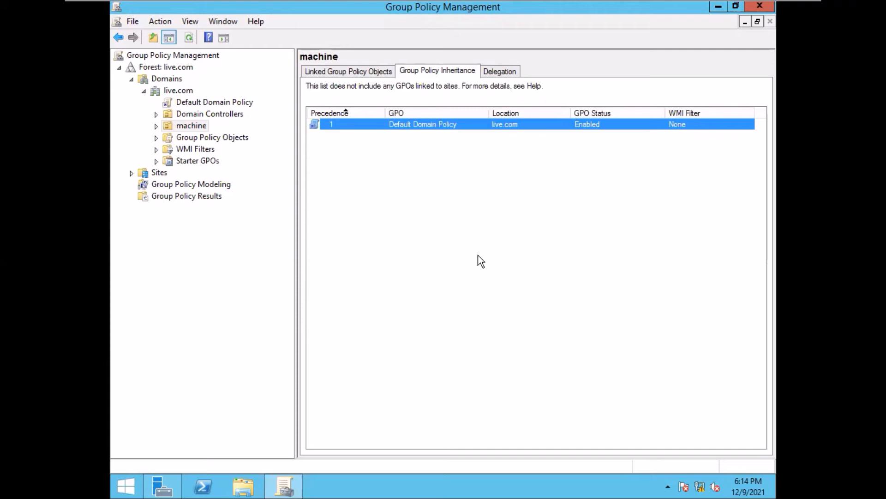
{"action": "left_click", "coordinate": [494, 72]}
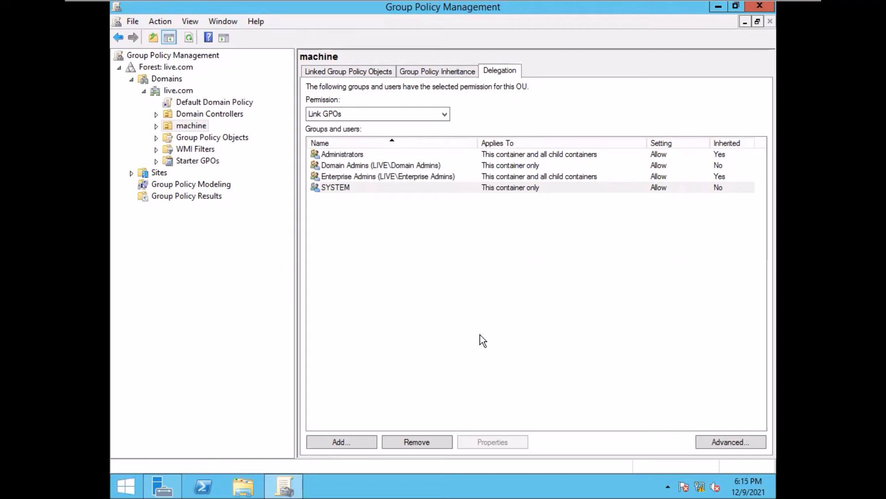
- Bring up the machine OU's context menu with Link an Existing GPO
{"action": "left_click", "coordinate": [187, 124]}
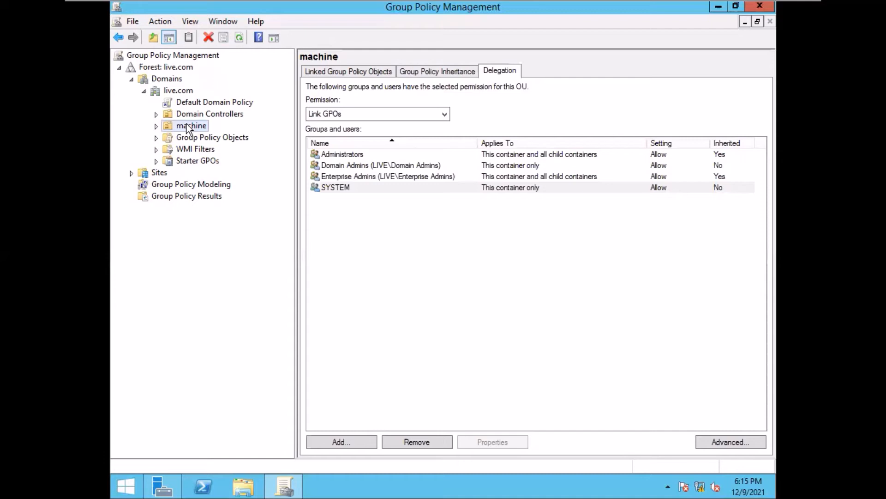
{"action": "right_click", "coordinate": [186, 124]}
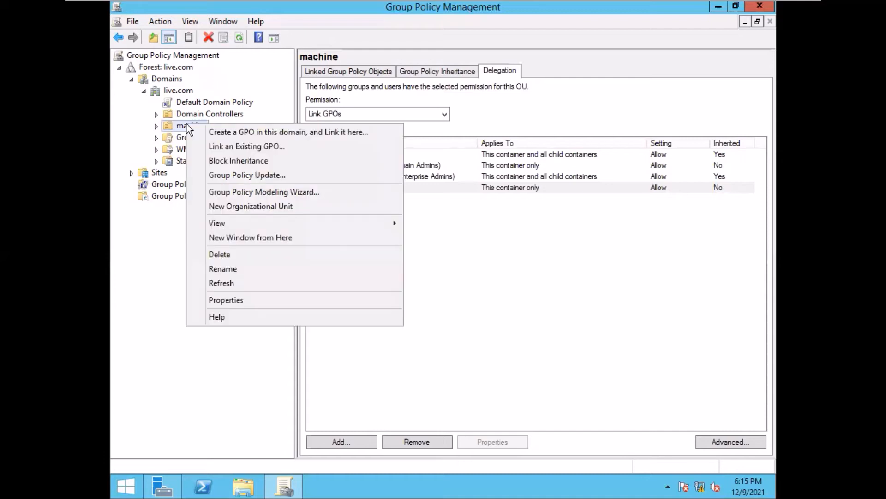
{"action": "left_click", "coordinate": [156, 131]}
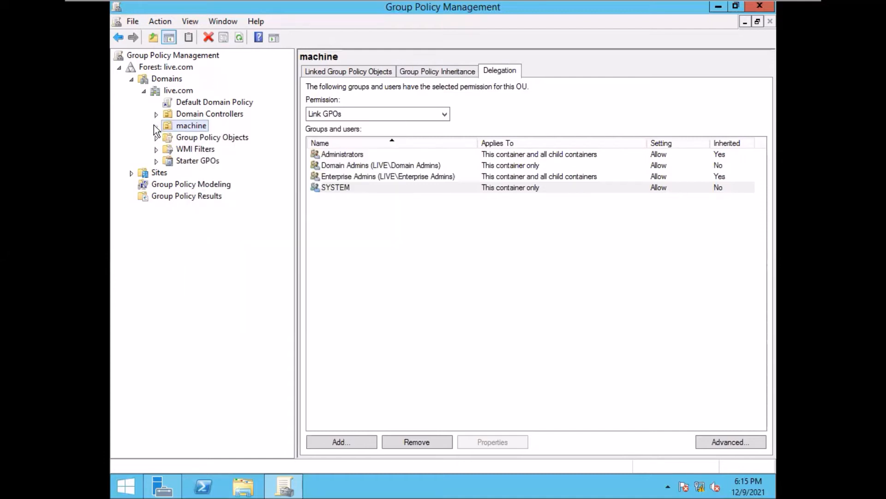
{"action": "right_click", "coordinate": [198, 127]}
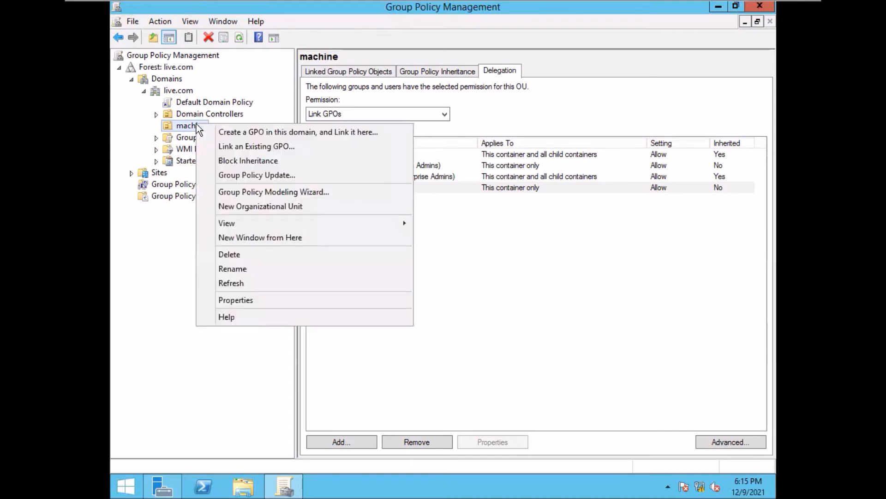
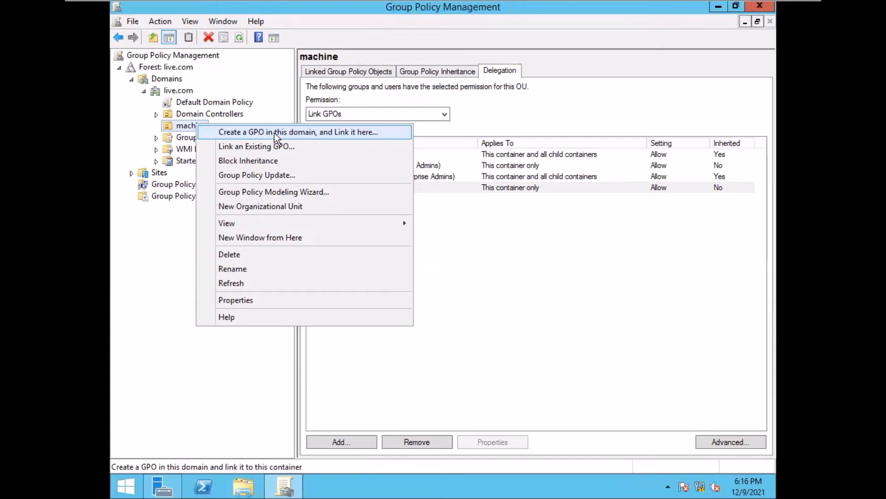
- Create a GPO named software-policy linked to the machine OU, with no starter GPO
{"action": "left_click", "coordinate": [274, 132]}
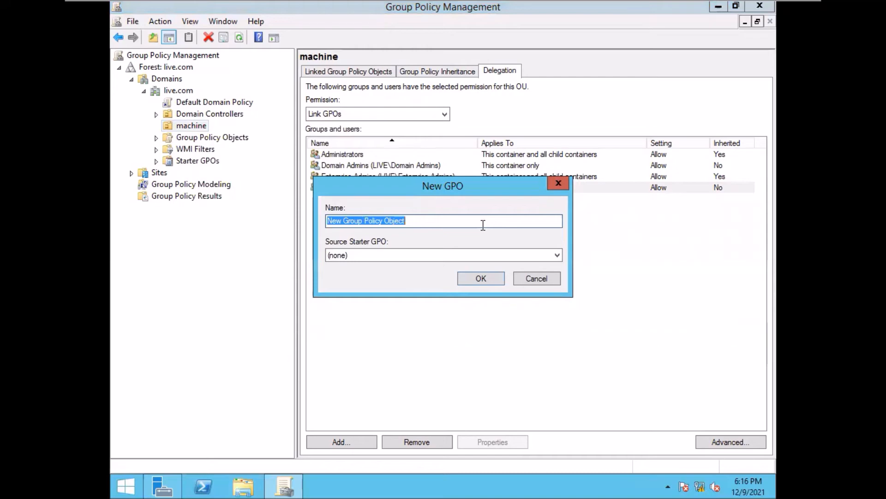
{"action": "type", "text": "s"}
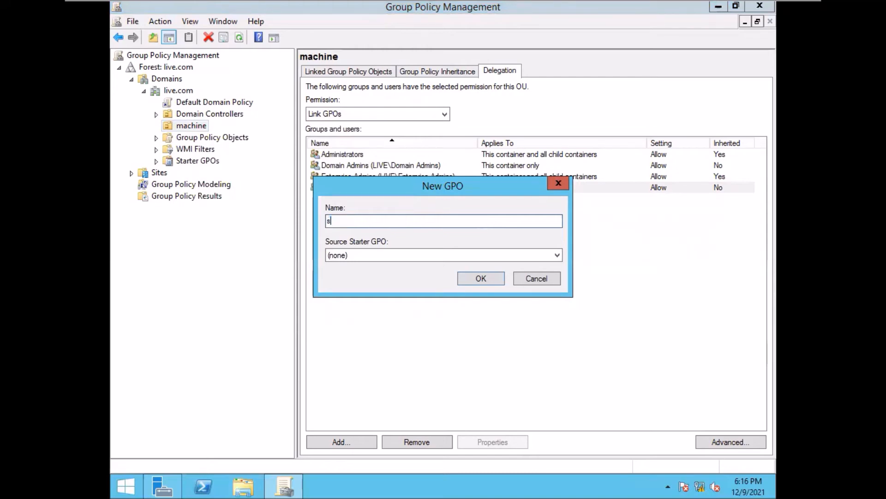
{"action": "type", "text": "oftware-policy"}
{"action": "left_click", "coordinate": [558, 256]}
{"action": "left_click", "coordinate": [559, 255]}
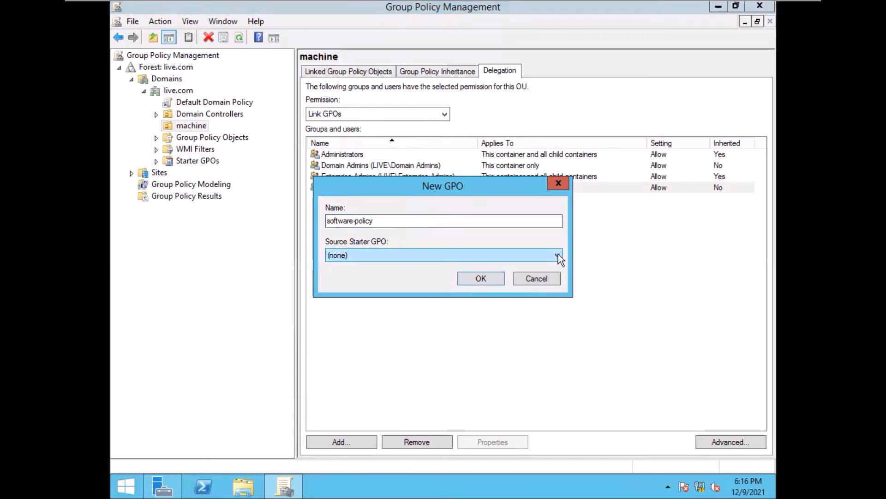
{"action": "left_click", "coordinate": [480, 278]}
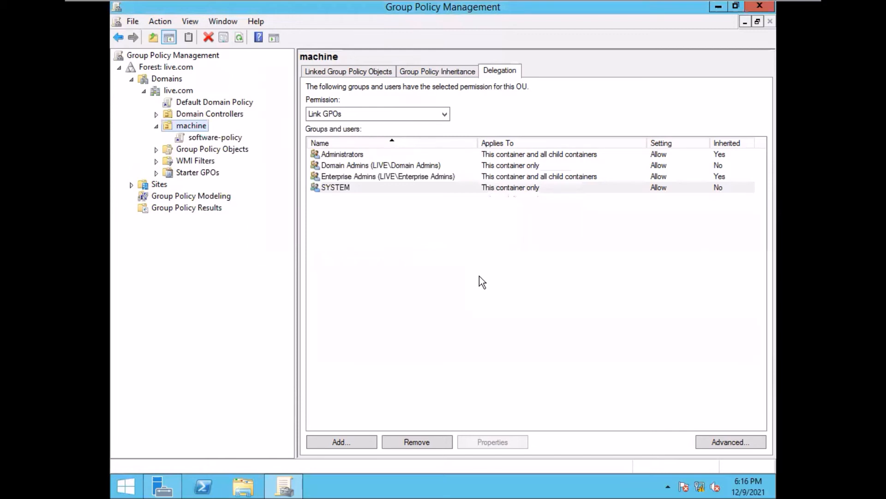
- Open the software-policy link and review its Details and its Settings report, which has no settings defined
{"action": "left_click", "coordinate": [203, 138]}
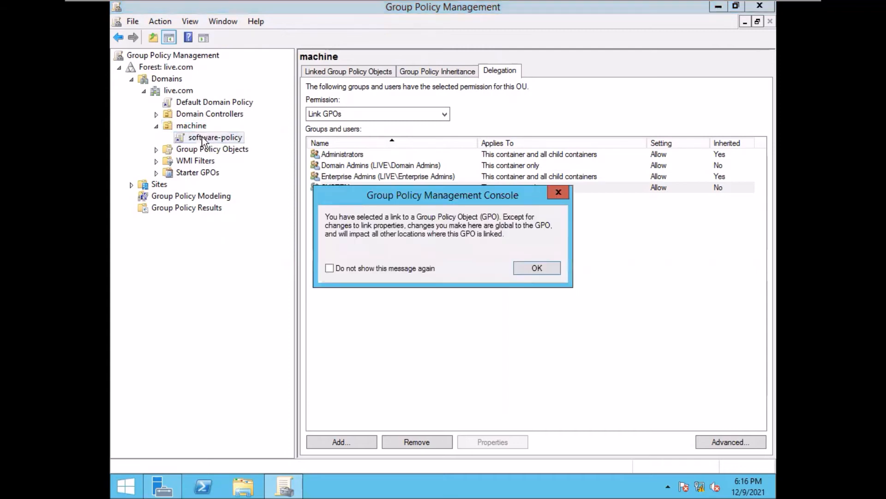
{"action": "left_click", "coordinate": [537, 269]}
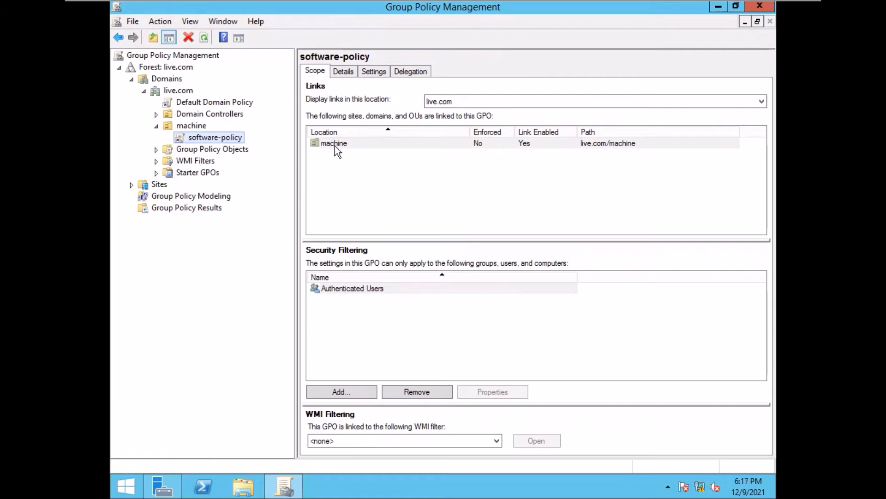
{"action": "left_click", "coordinate": [344, 71]}
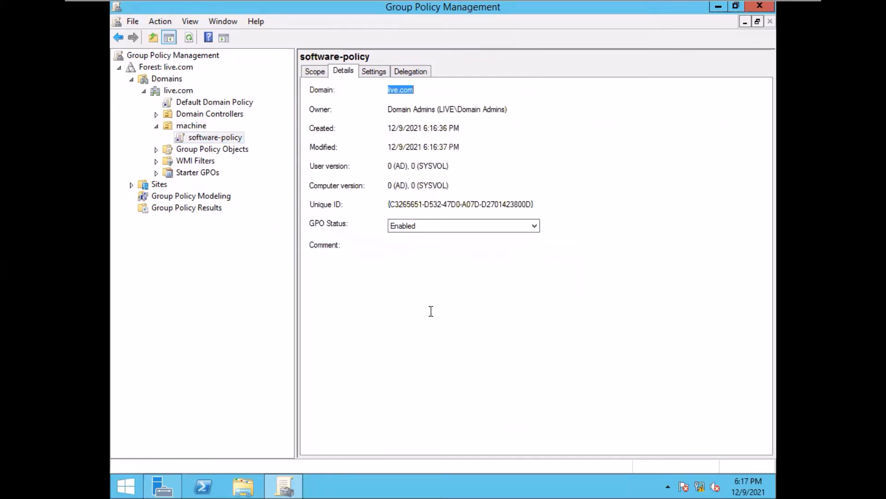
{"action": "left_click", "coordinate": [372, 72]}
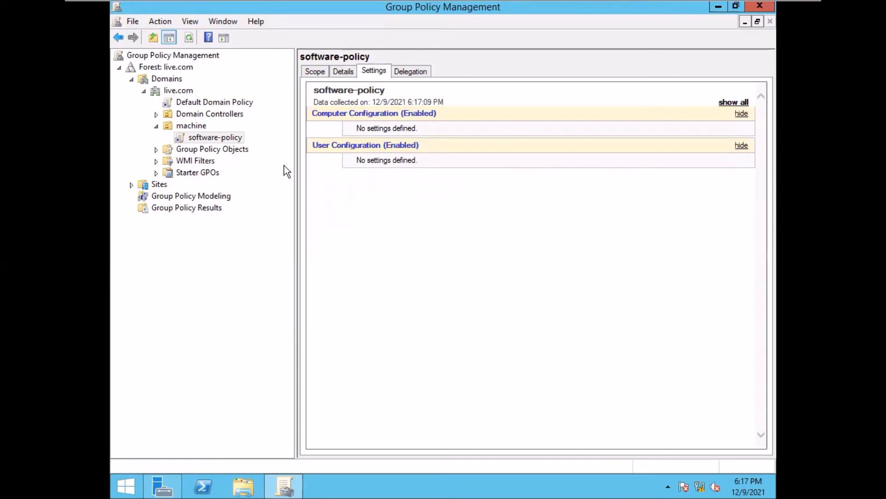
- Edit software-policy and navigate to Computer Configuration > Policies > Software Settings > Software installation
{"action": "right_click", "coordinate": [212, 140]}
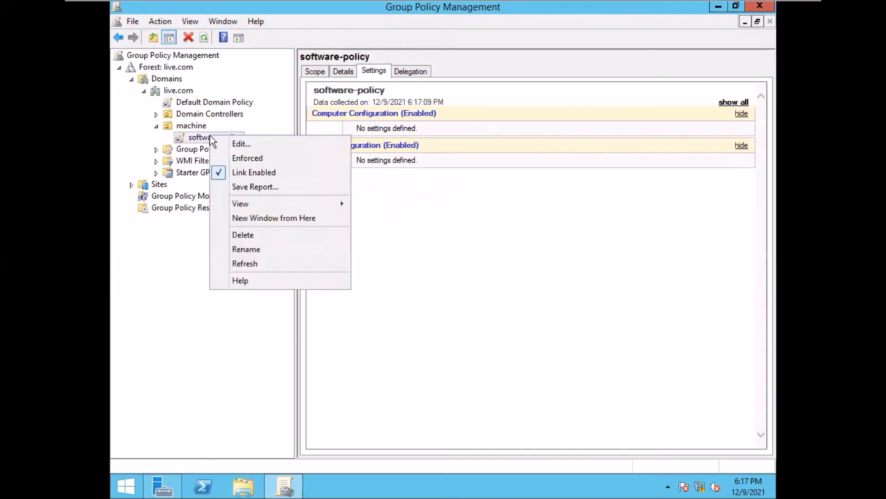
{"action": "left_click", "coordinate": [280, 147]}
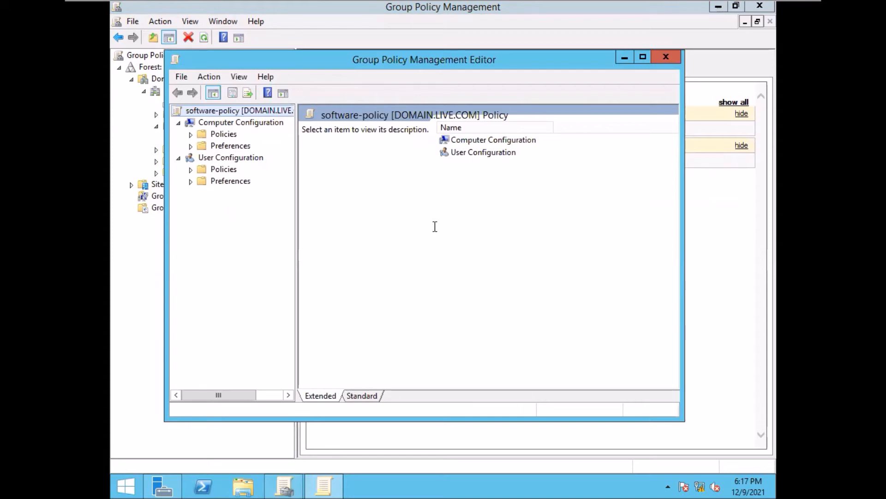
{"action": "left_click", "coordinate": [191, 134]}
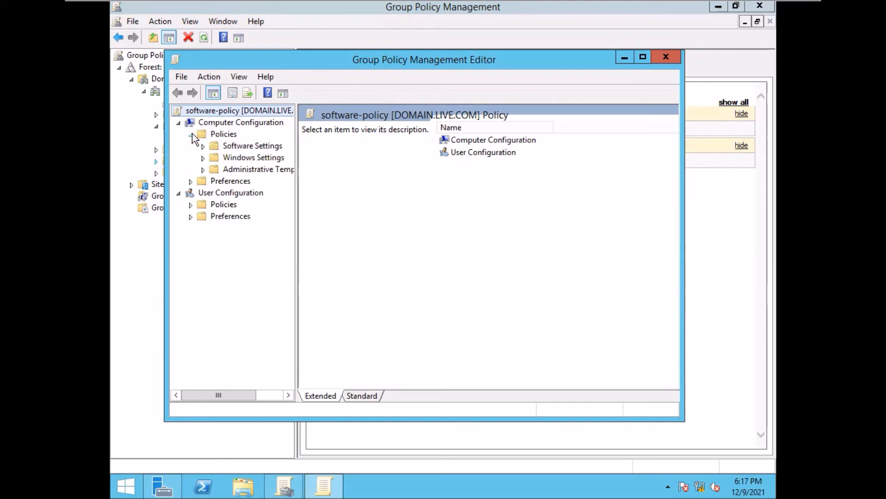
{"action": "left_click", "coordinate": [190, 181]}
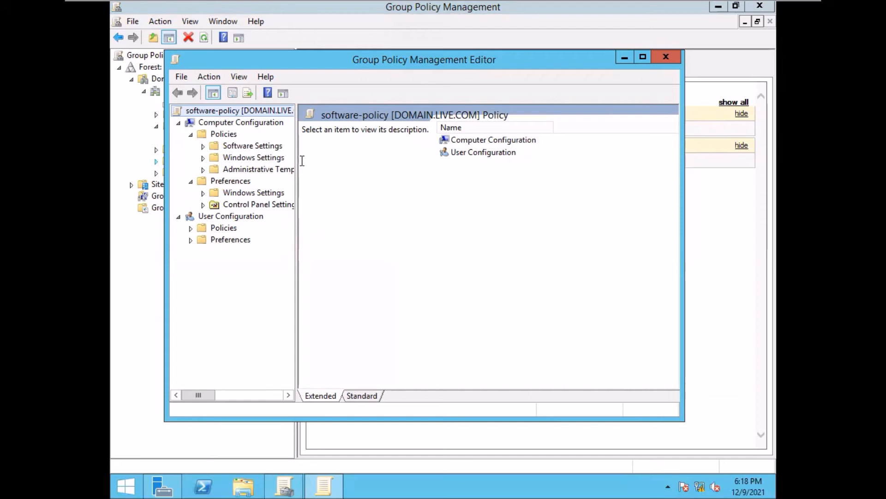
{"action": "left_click", "coordinate": [203, 146]}
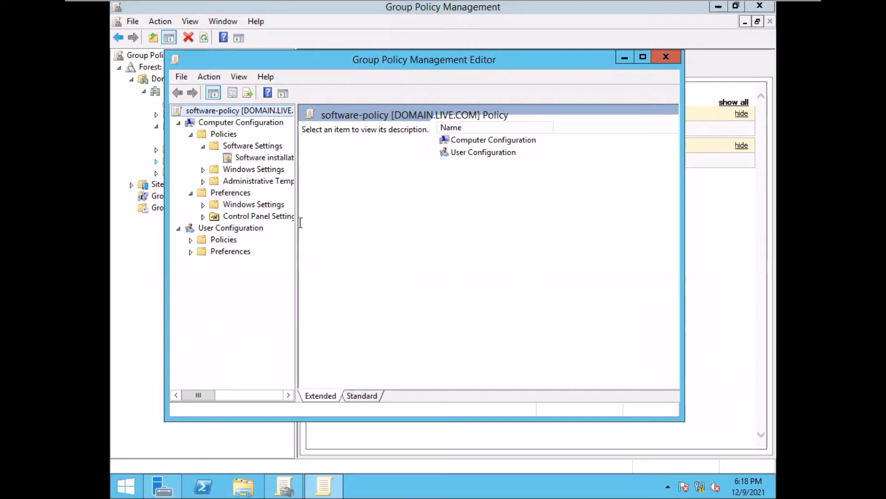
{"action": "left_click_drag", "start_coordinate": [296, 222], "coordinate": [341, 219]}
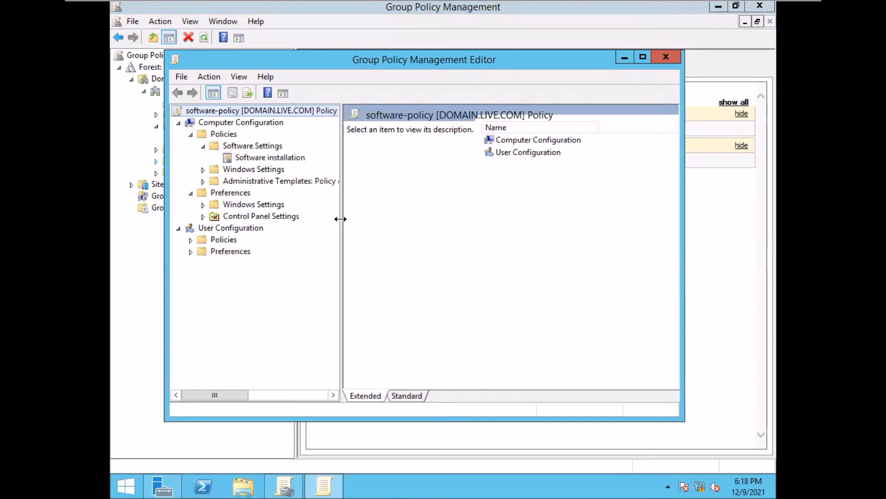
{"action": "left_click", "coordinate": [261, 158]}
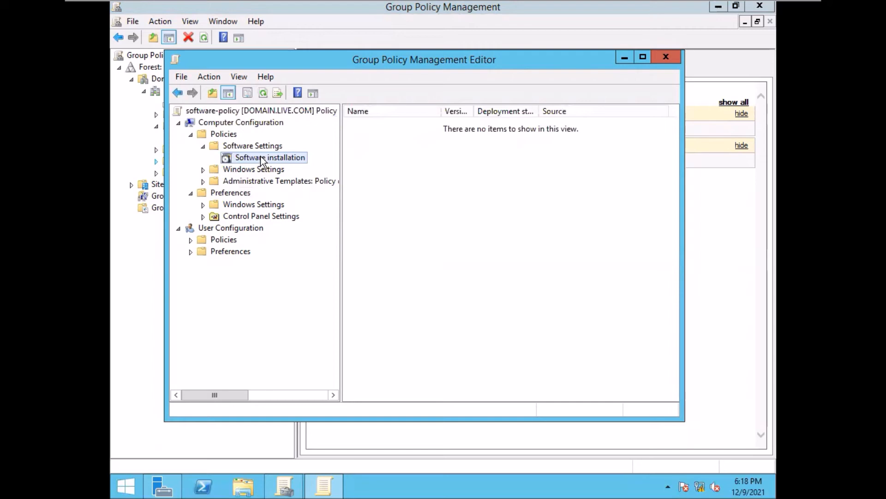
- Add the vlc-3.0.6 installer from \\domain\New folder as a new Assigned software package
{"action": "right_click", "coordinate": [262, 162]}
{"action": "mouse_move", "coordinate": [313, 164]}
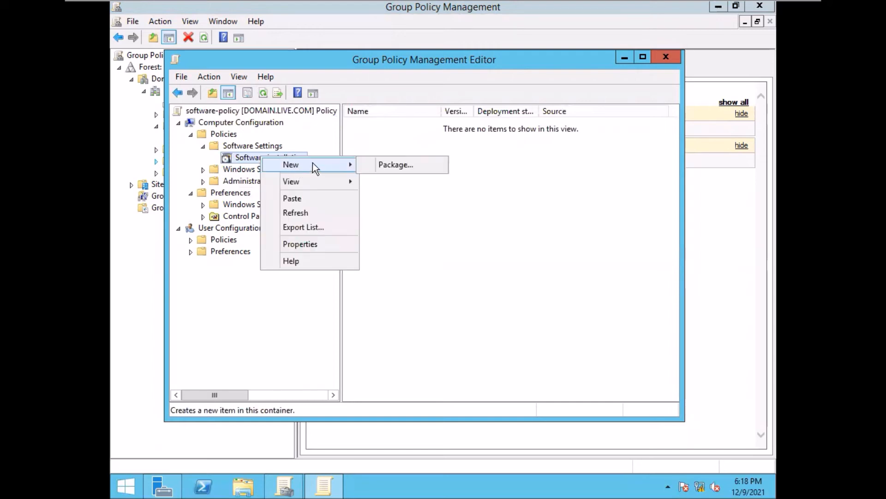
{"action": "left_click", "coordinate": [397, 164]}
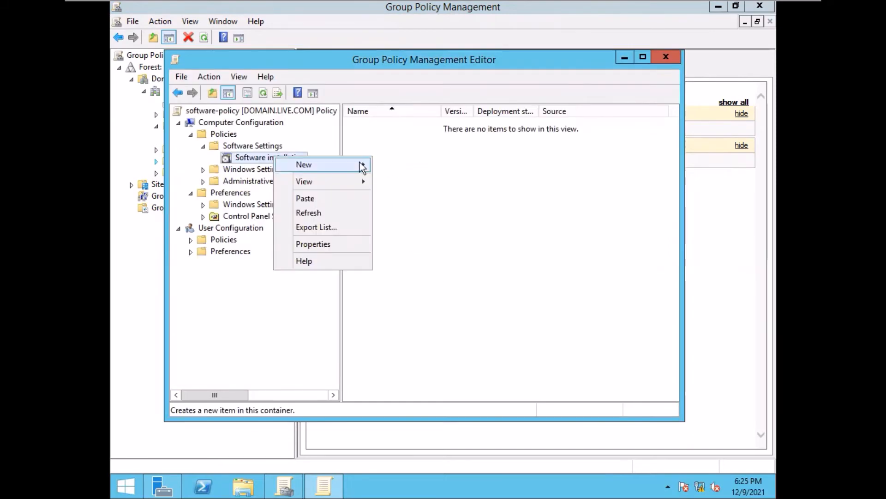
{"action": "mouse_move", "coordinate": [353, 162]}
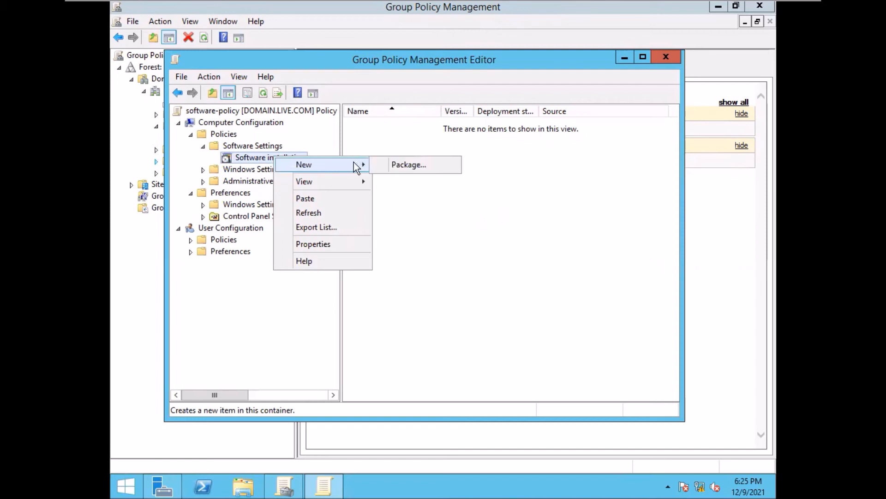
{"action": "left_click", "coordinate": [411, 163]}
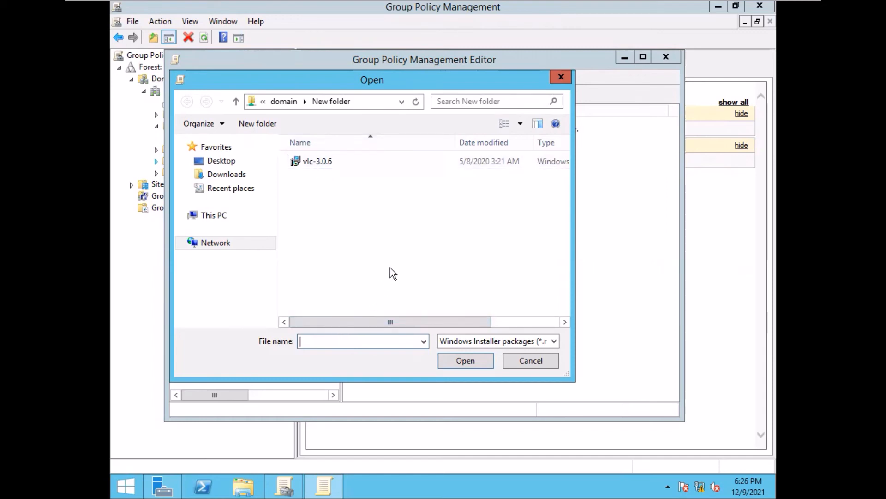
{"action": "type", "text": "\\\\domain\\"}
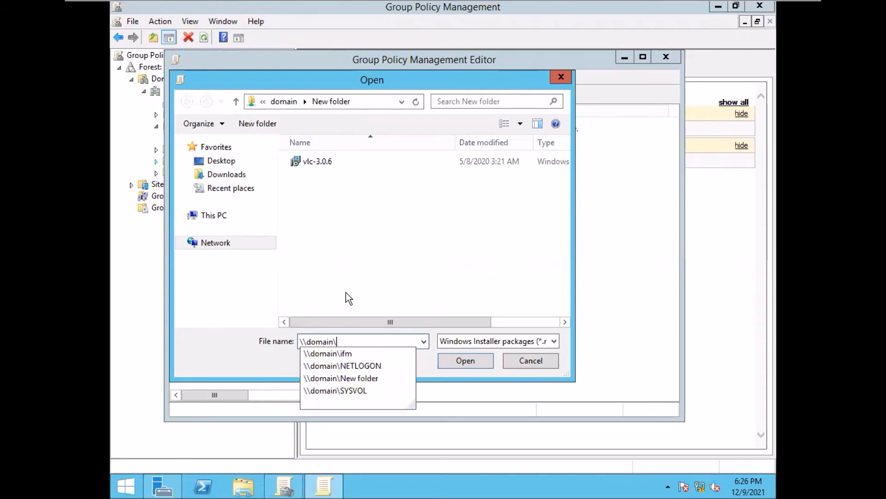
{"action": "left_click", "coordinate": [352, 378]}
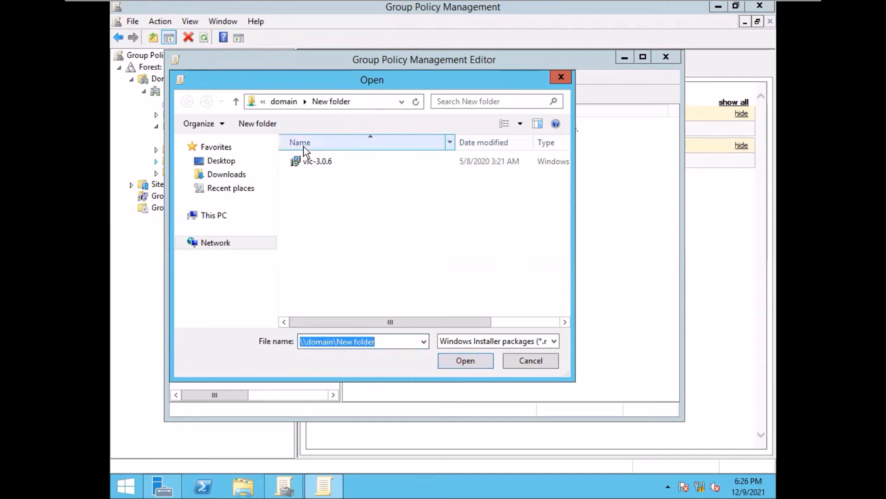
{"action": "left_click", "coordinate": [320, 163]}
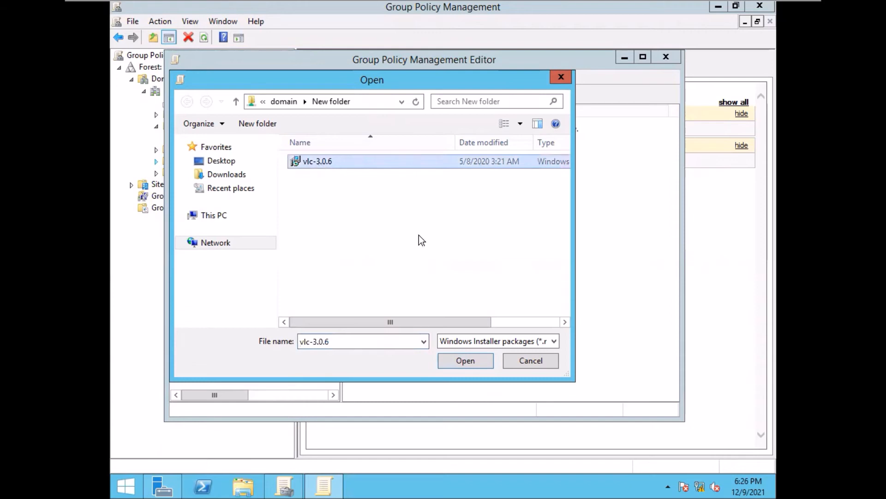
{"action": "left_click", "coordinate": [467, 361]}
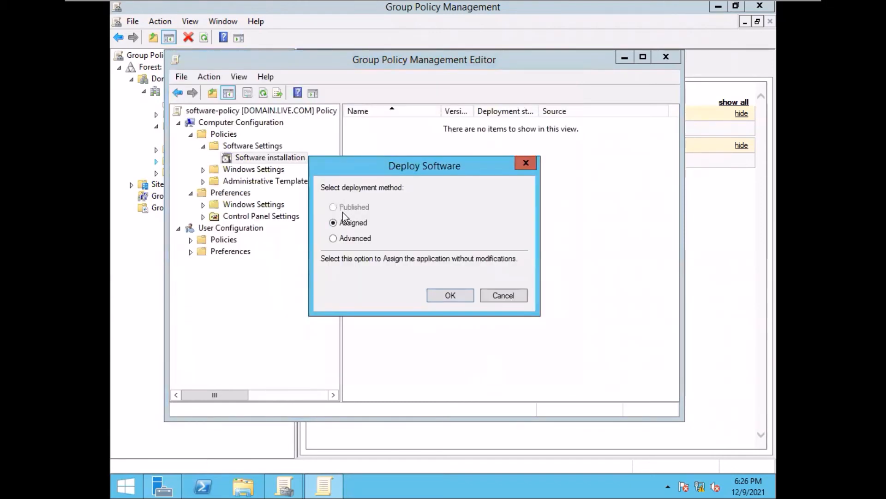
{"action": "left_click", "coordinate": [448, 295]}
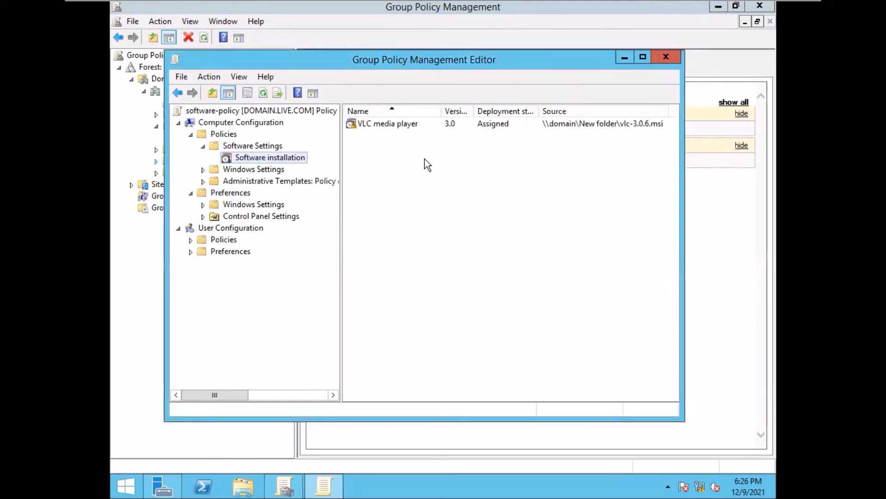
{"action": "right_click", "coordinate": [395, 123]}
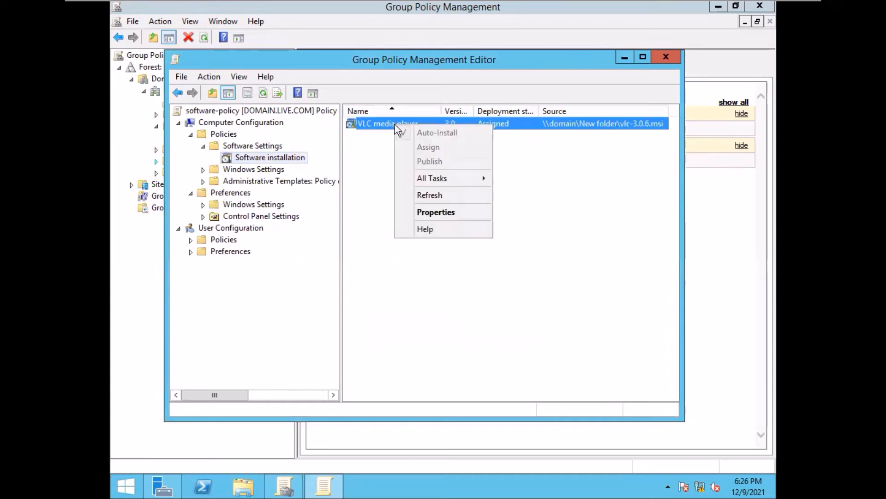
{"action": "mouse_move", "coordinate": [445, 178]}
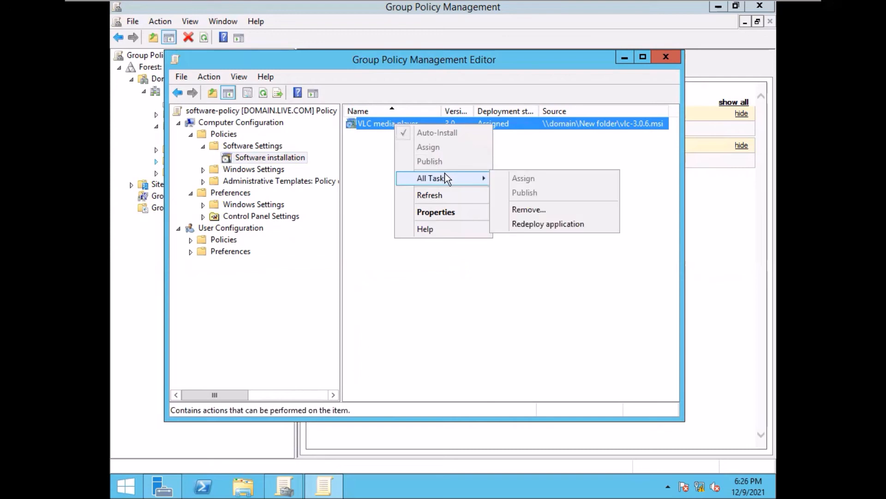
{"action": "left_click", "coordinate": [452, 211]}
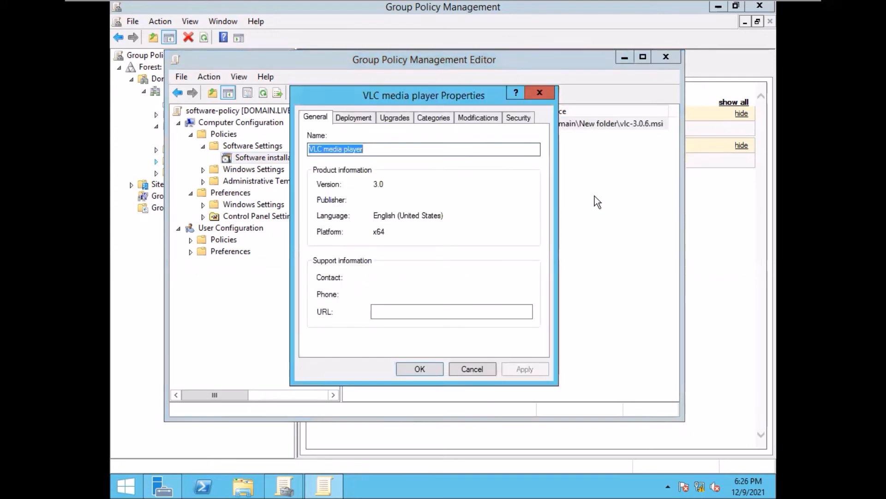
{"action": "left_click", "coordinate": [356, 118]}
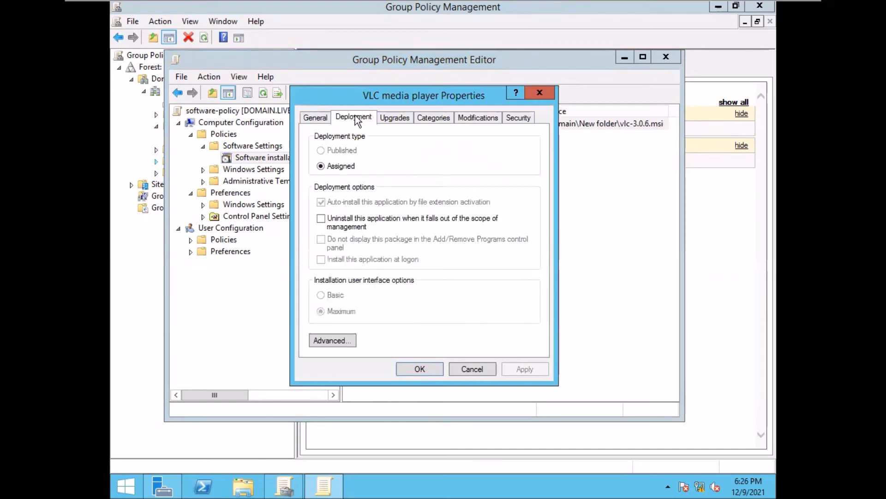
{"action": "left_click", "coordinate": [395, 119]}
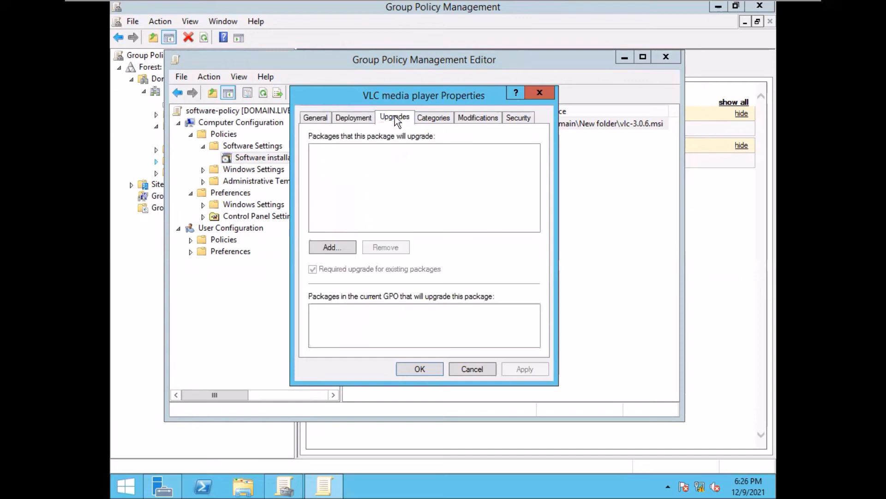
{"action": "left_click", "coordinate": [430, 118]}
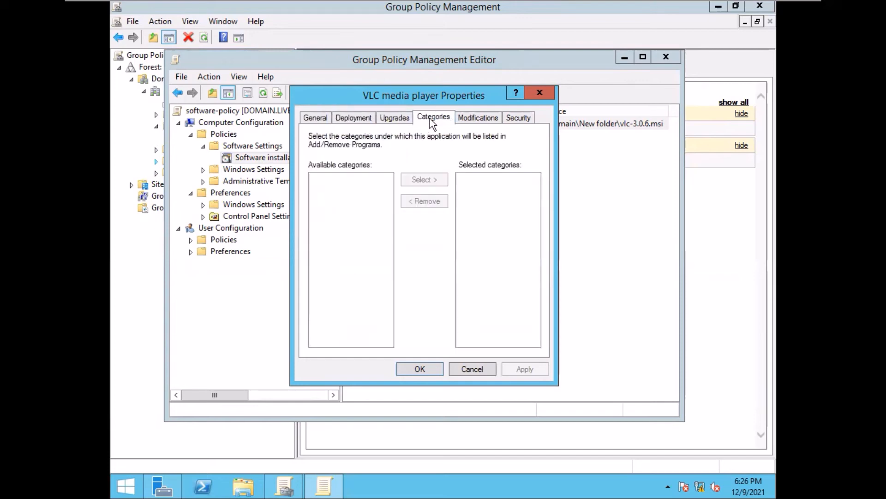
{"action": "left_click", "coordinate": [478, 119]}
{"action": "left_click", "coordinate": [513, 117]}
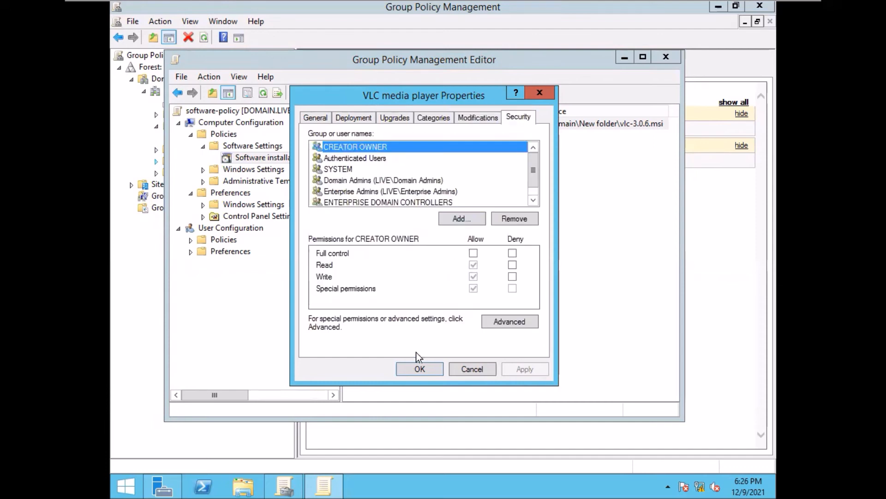
{"action": "left_click", "coordinate": [418, 369]}
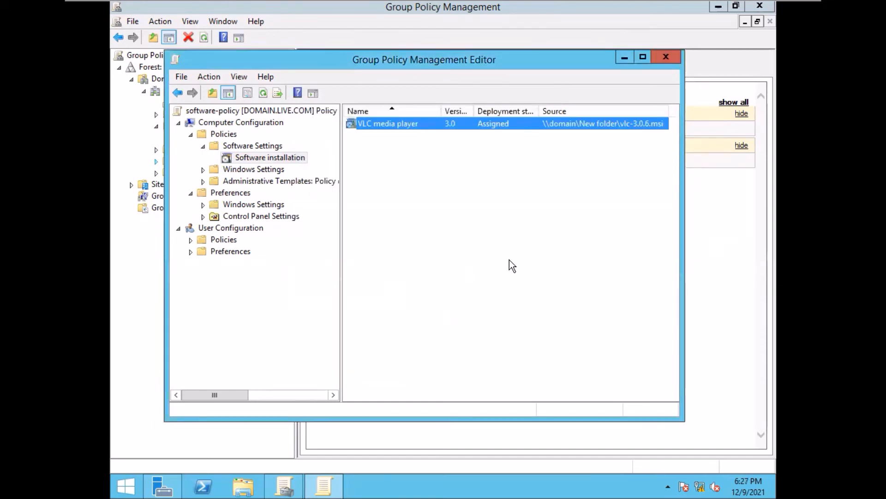
{"action": "left_click", "coordinate": [472, 237]}
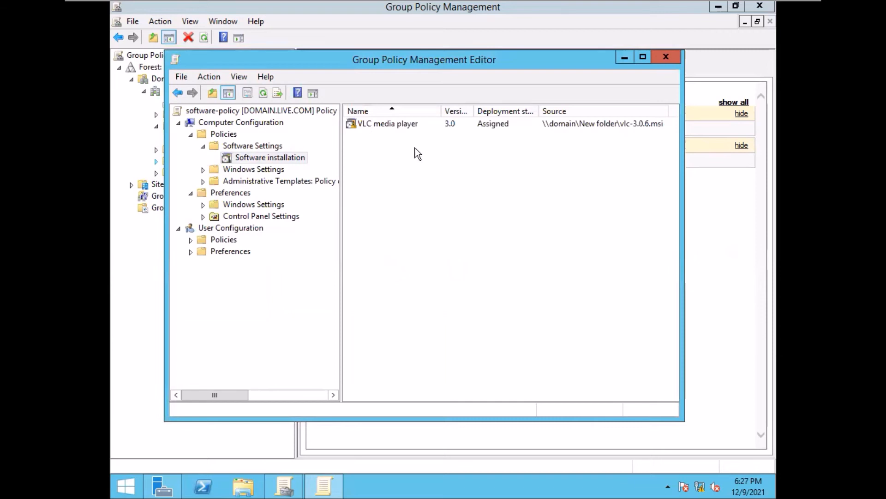
{"action": "left_click", "coordinate": [405, 126]}
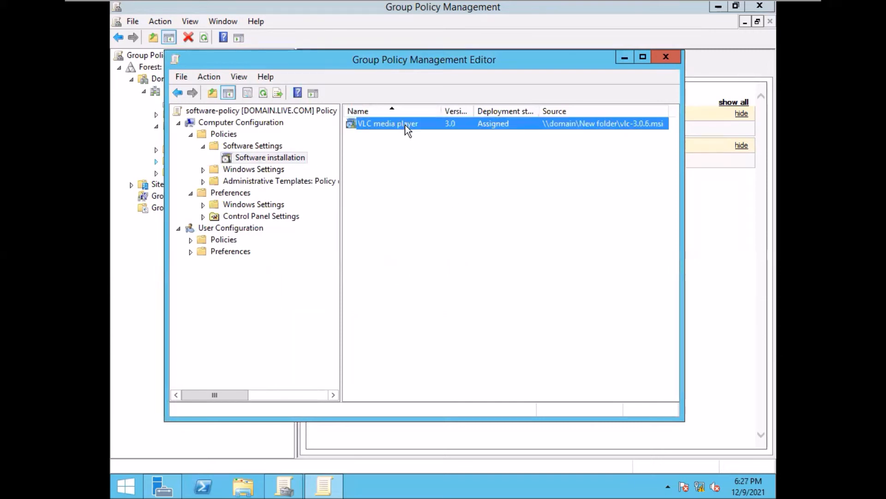
{"action": "right_click", "coordinate": [405, 126]}
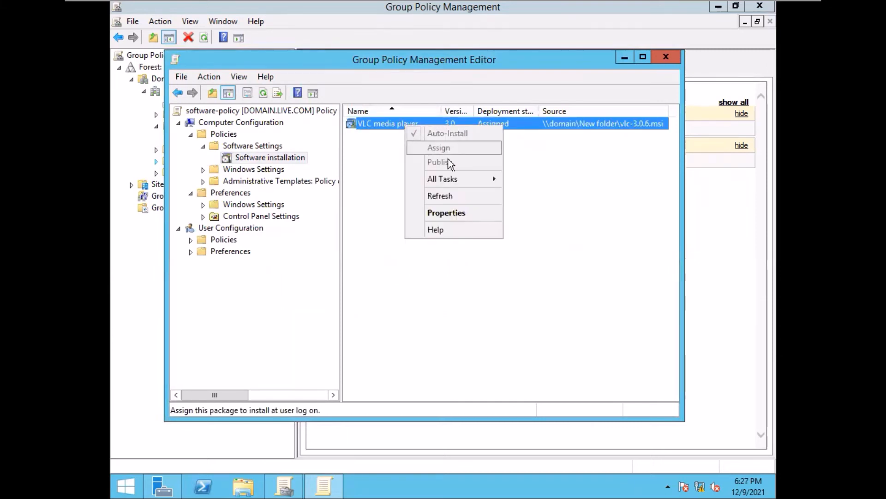
{"action": "mouse_move", "coordinate": [460, 179]}
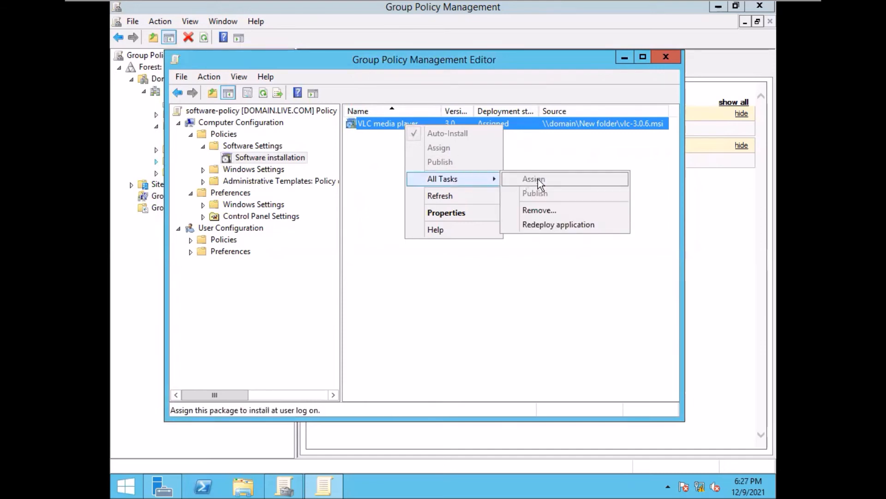
{"action": "left_click", "coordinate": [554, 228]}
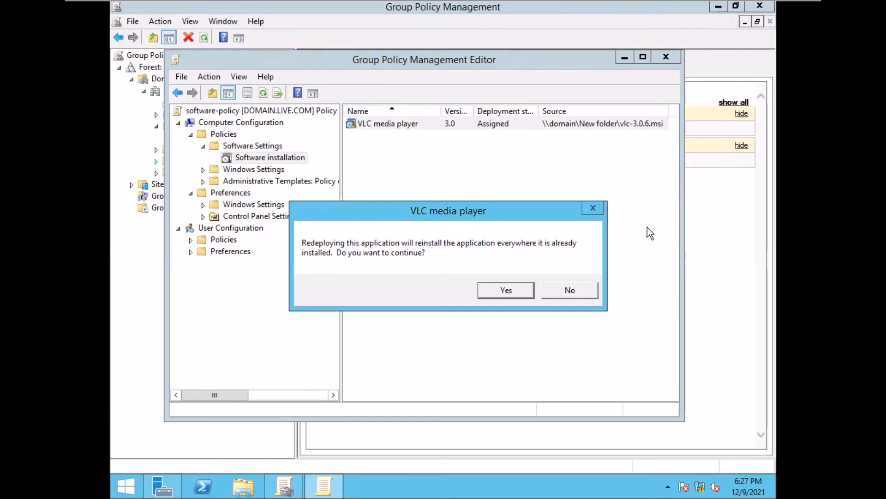
{"action": "left_click", "coordinate": [571, 290]}
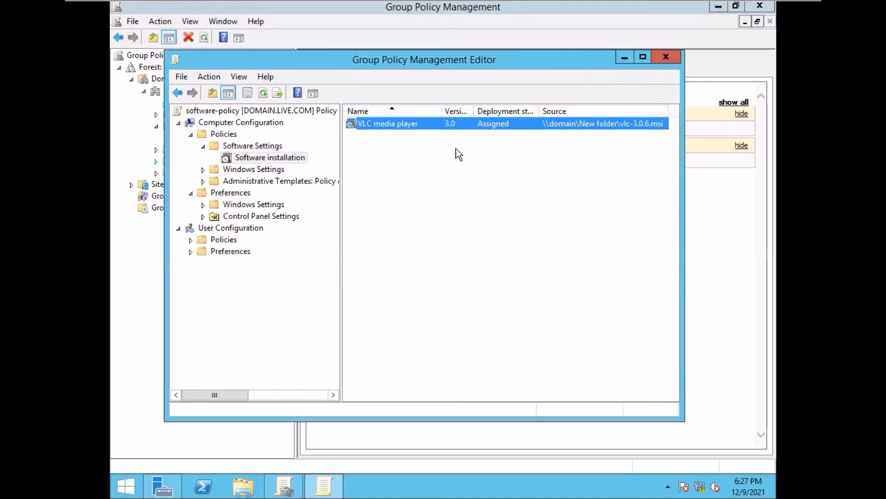
- Start removing the VLC media player package, cancel it, and close the Group Policy Management Editor
{"action": "right_click", "coordinate": [439, 122]}
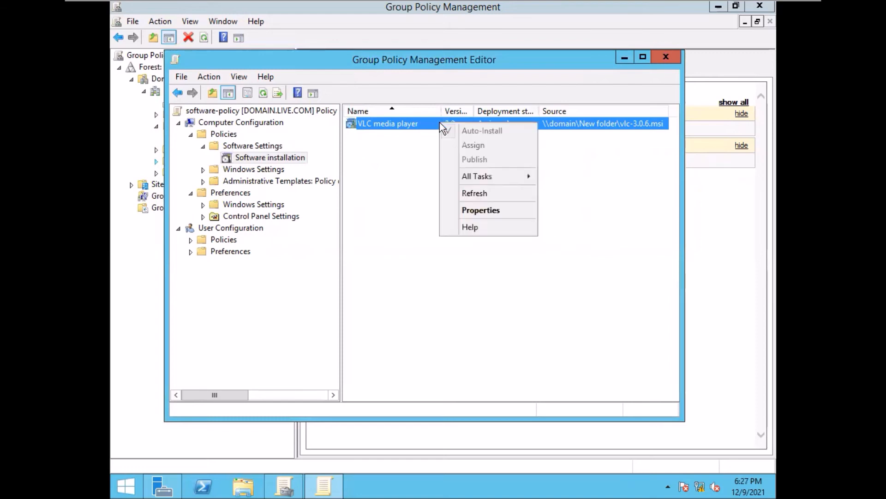
{"action": "mouse_move", "coordinate": [510, 176]}
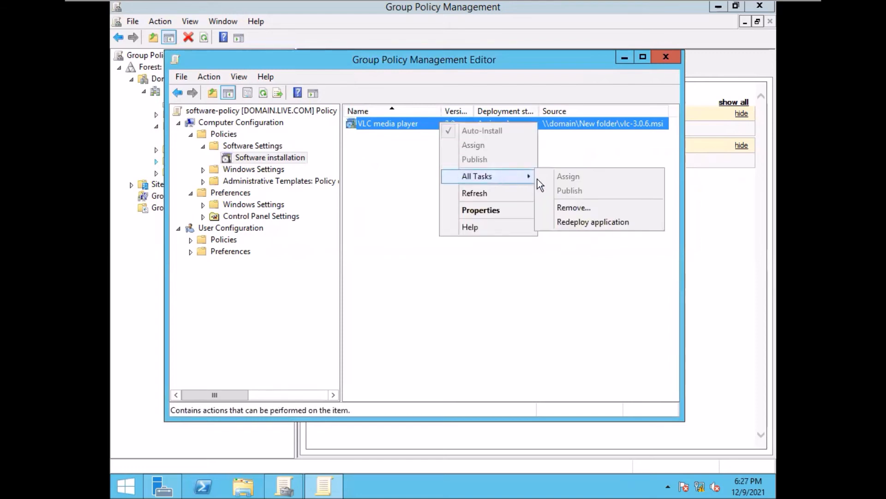
{"action": "left_click", "coordinate": [573, 208]}
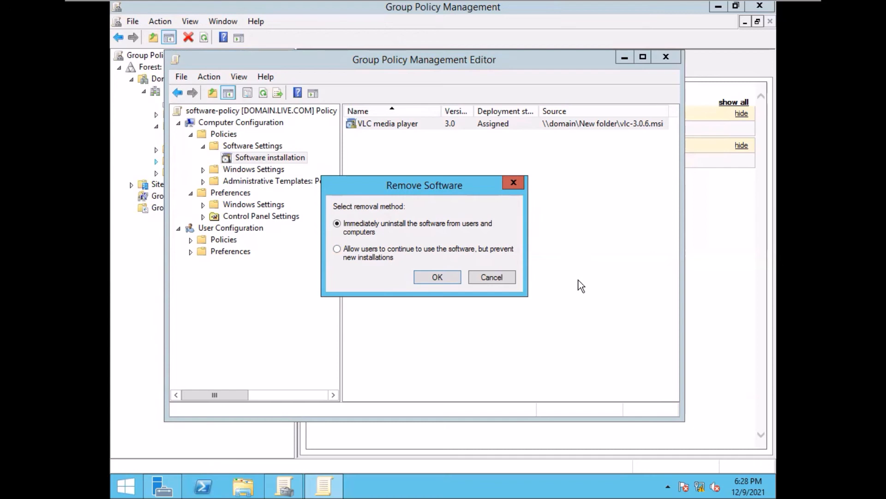
{"action": "left_click", "coordinate": [492, 277]}
{"action": "left_click", "coordinate": [549, 227]}
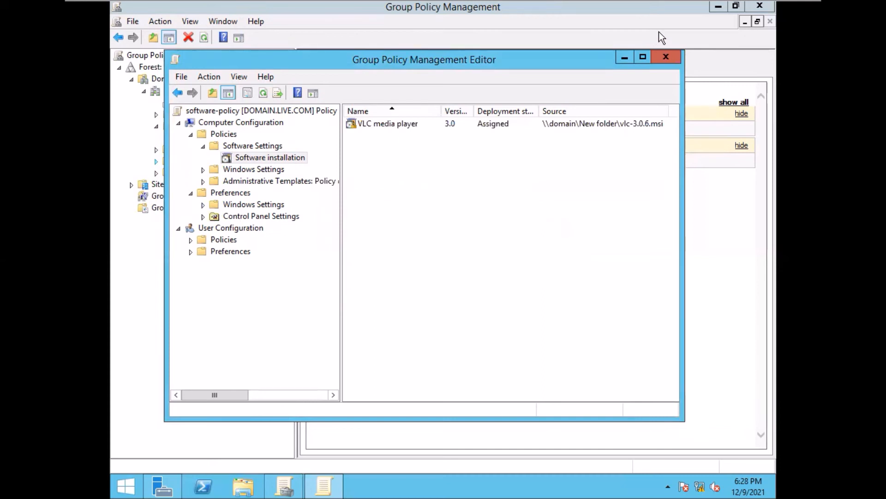
{"action": "left_click", "coordinate": [666, 57]}
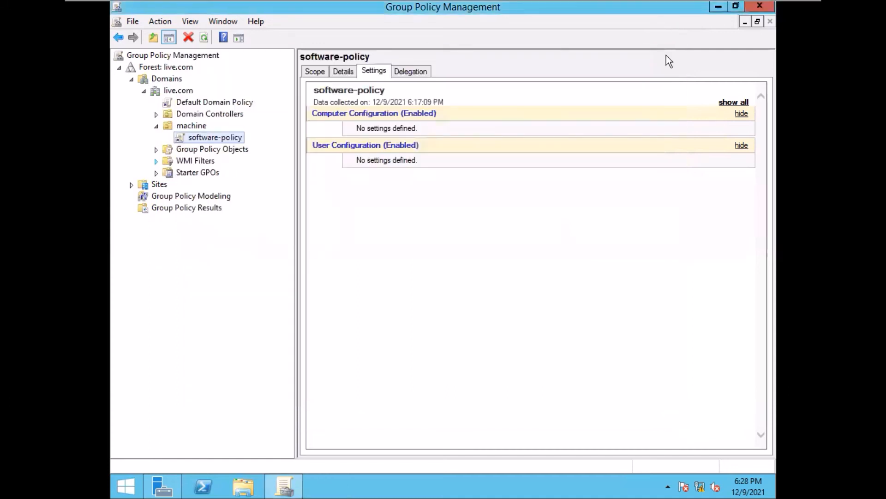
- Close Group Policy Management and open a Command Prompt from the Start button's context menu
{"action": "left_click", "coordinate": [761, 7]}
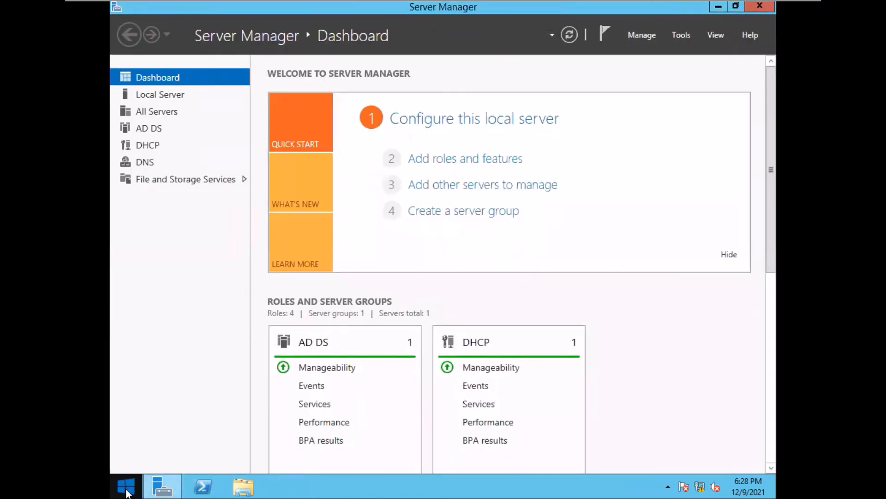
{"action": "right_click", "coordinate": [129, 486]}
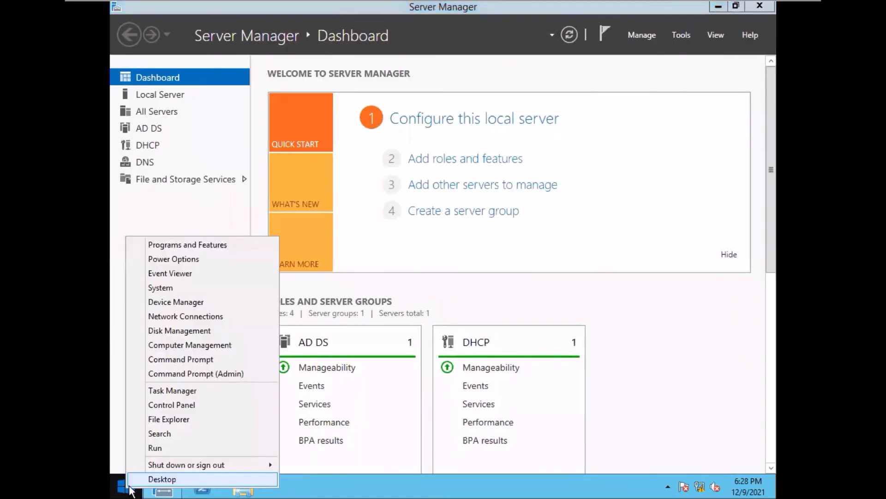
{"action": "left_click", "coordinate": [197, 360]}
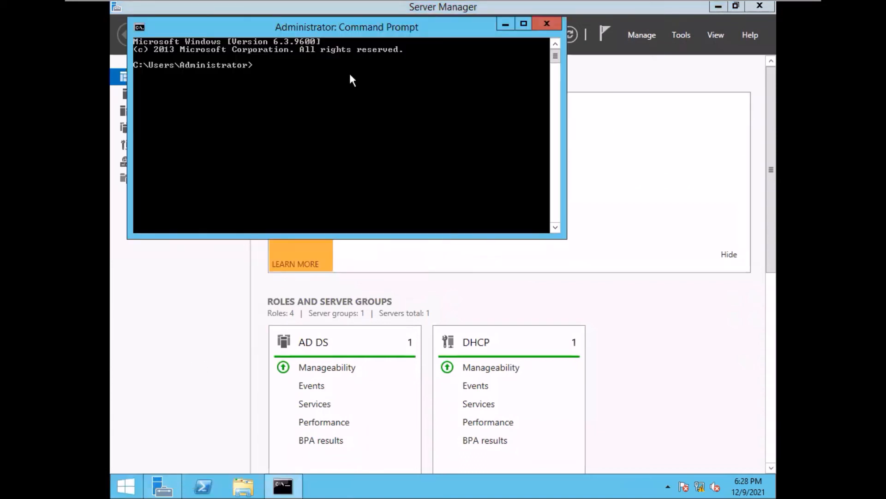
- Run gpupdate, then minimize the Command Prompt after the policy update completes
{"action": "key", "text": "Return"}
{"action": "key", "text": "Return"}
{"action": "key", "text": "Return"}
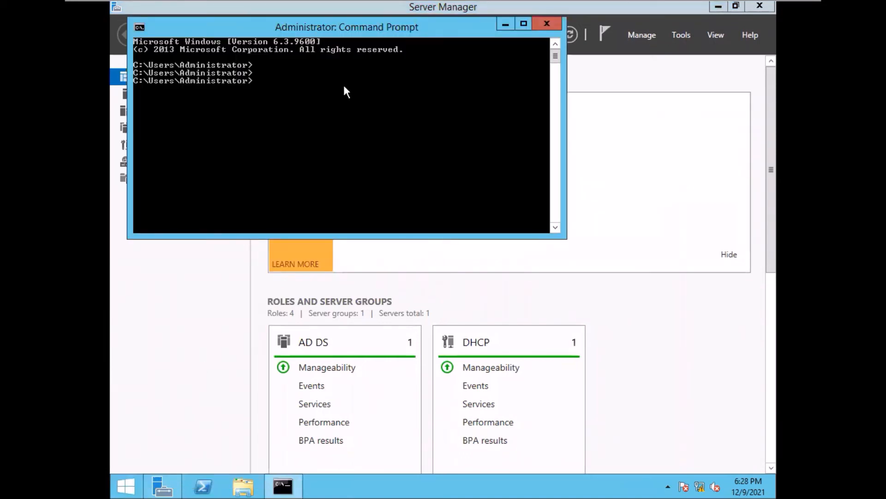
{"action": "type", "text": "g"}
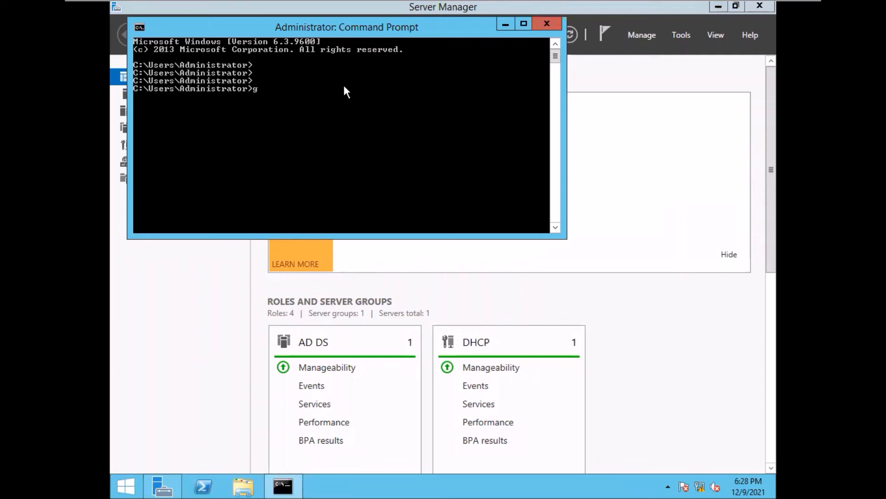
{"action": "type", "text": "pupdate"}
{"action": "key", "text": "Return"}
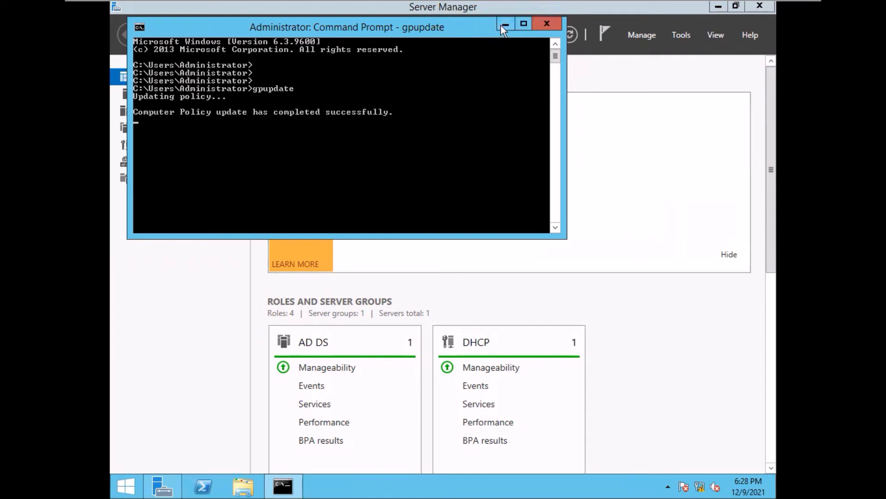
{"action": "left_click", "coordinate": [504, 23]}
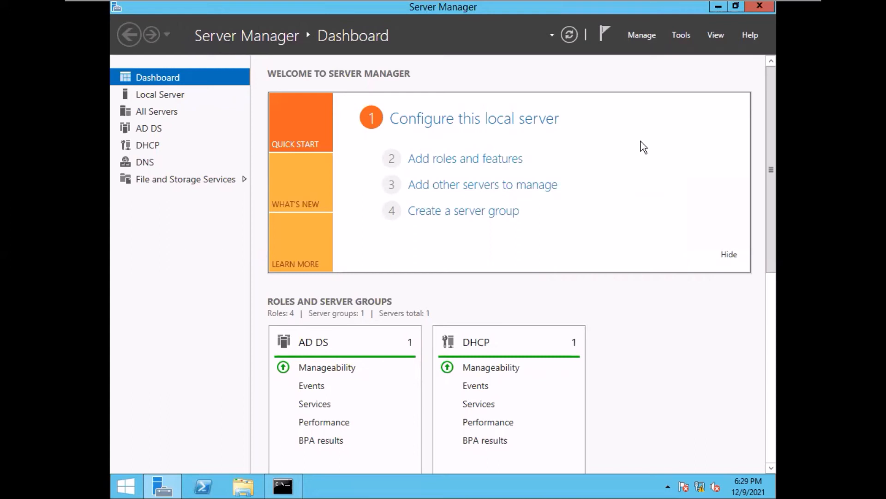
{"action": "mouse_move", "coordinate": [738, 5]}
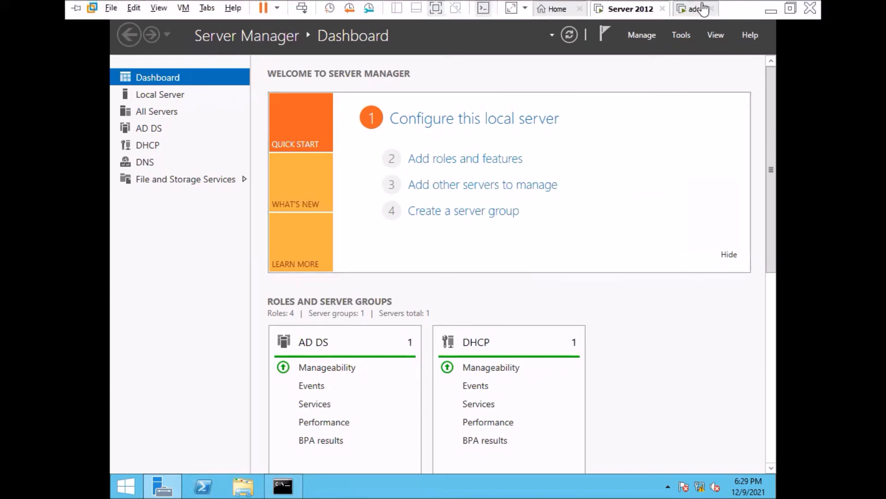
{"action": "left_click", "coordinate": [694, 10]}
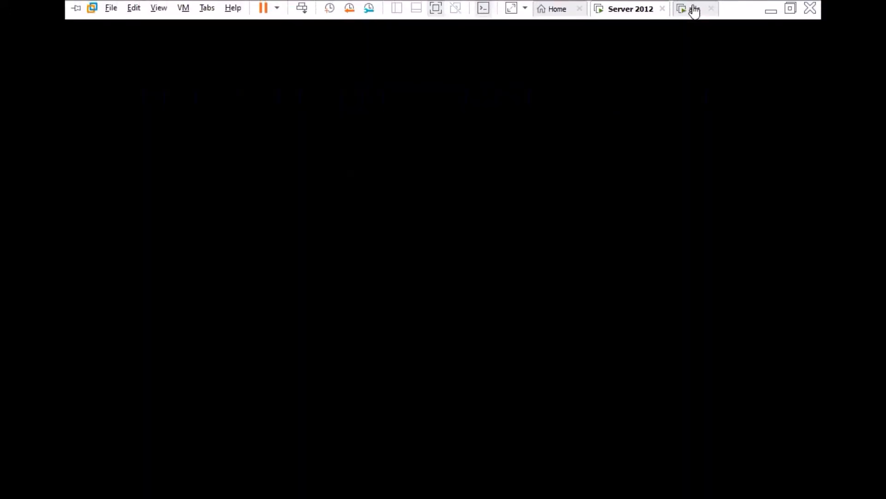
{"action": "left_click", "coordinate": [507, 201]}
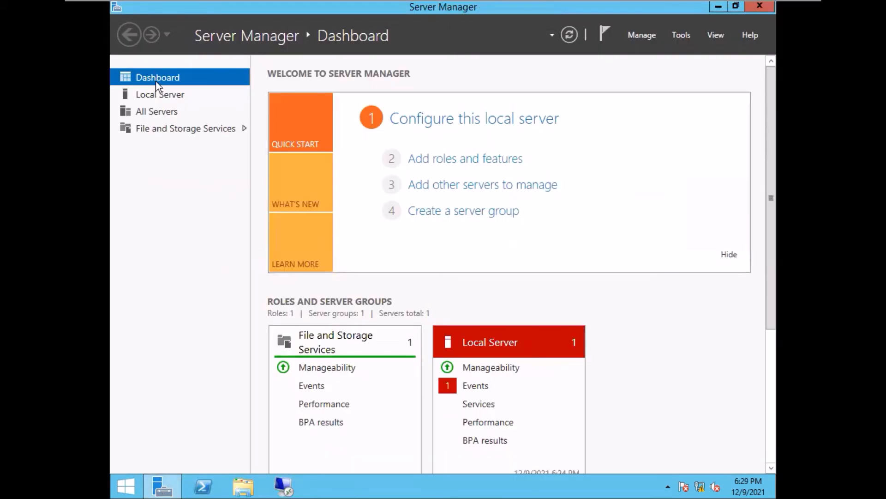
{"action": "left_click", "coordinate": [159, 95]}
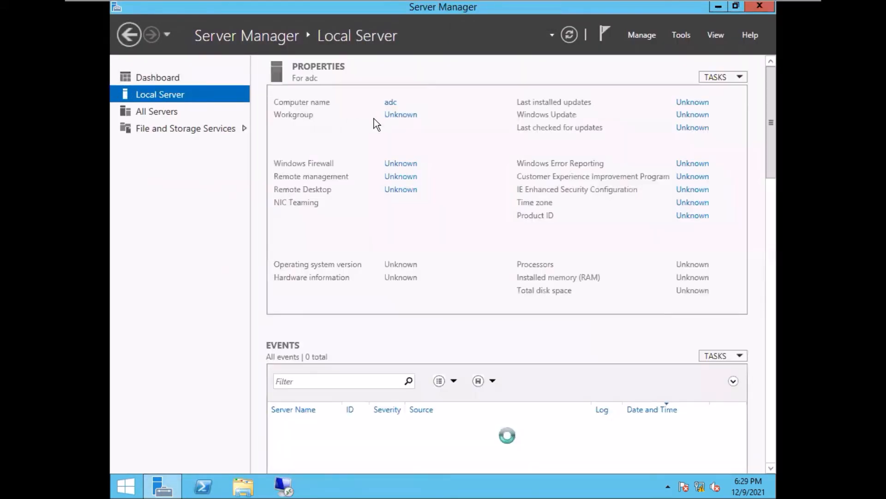
{"action": "left_click", "coordinate": [407, 118]}
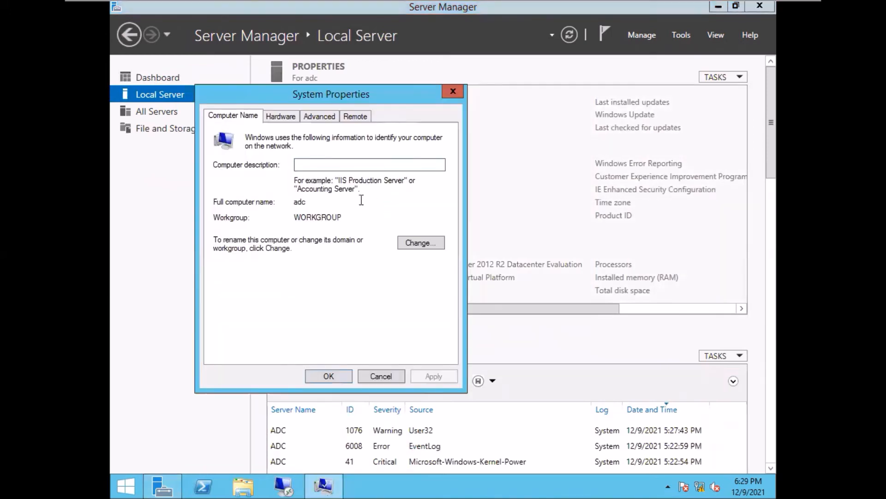
- Join the computer to the live.com domain using the domain administrator credentials
{"action": "left_click", "coordinate": [412, 244]}
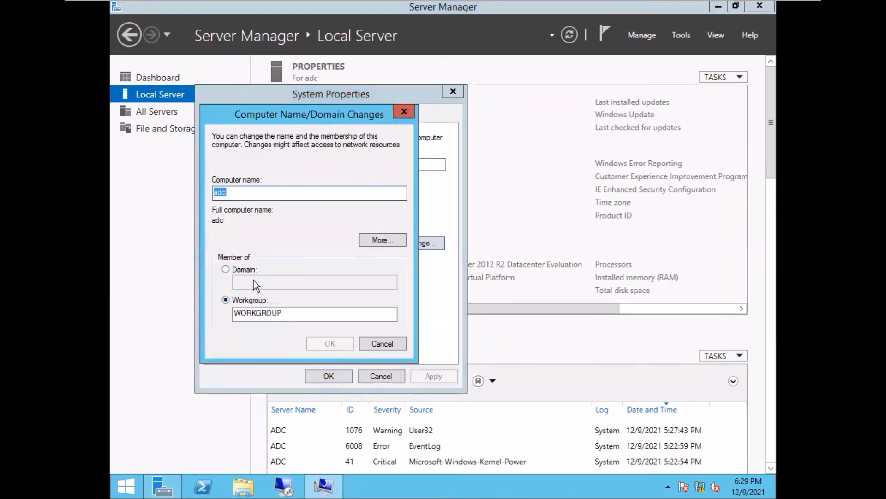
{"action": "left_click", "coordinate": [225, 271]}
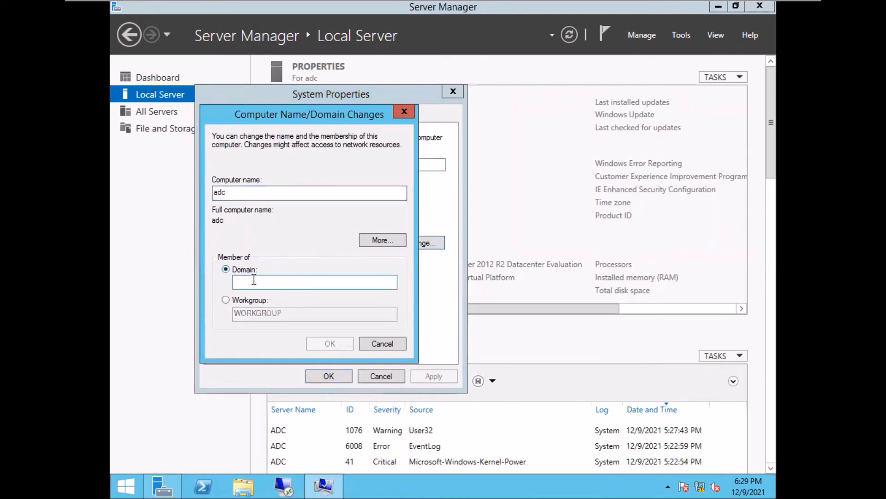
{"action": "left_click", "coordinate": [256, 283]}
{"action": "type", "text": "live"}
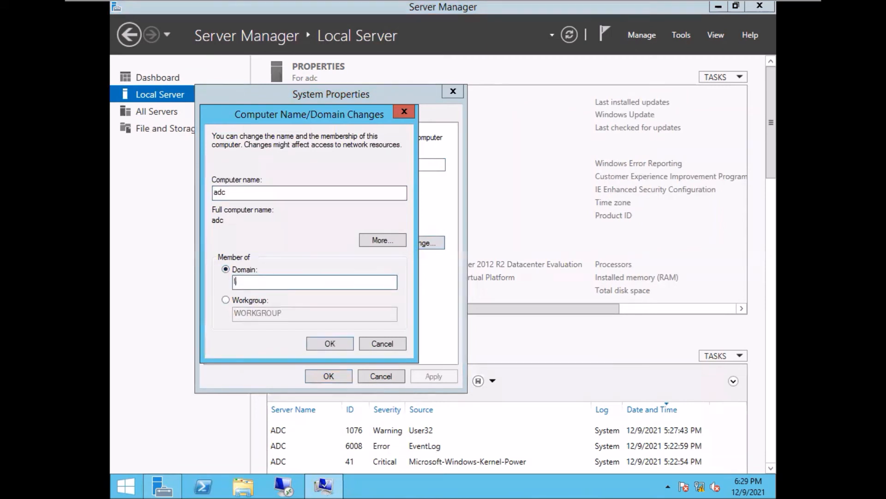
{"action": "type", "text": ".com"}
{"action": "left_click", "coordinate": [327, 342]}
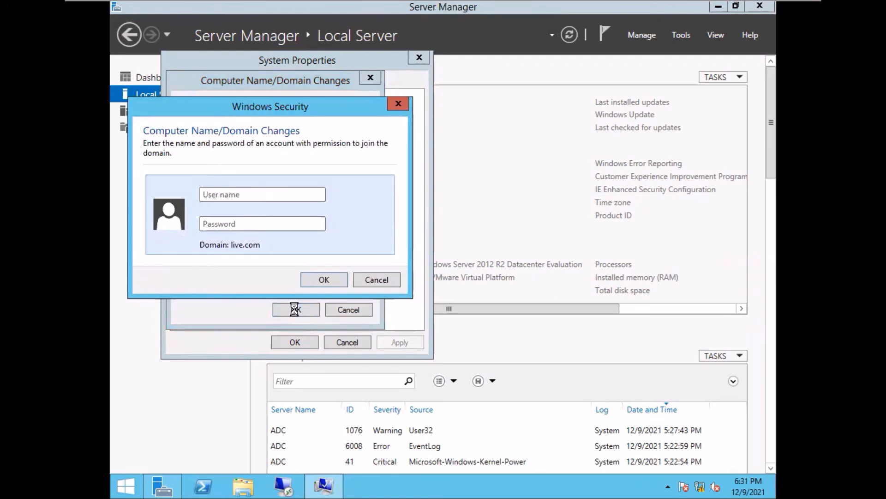
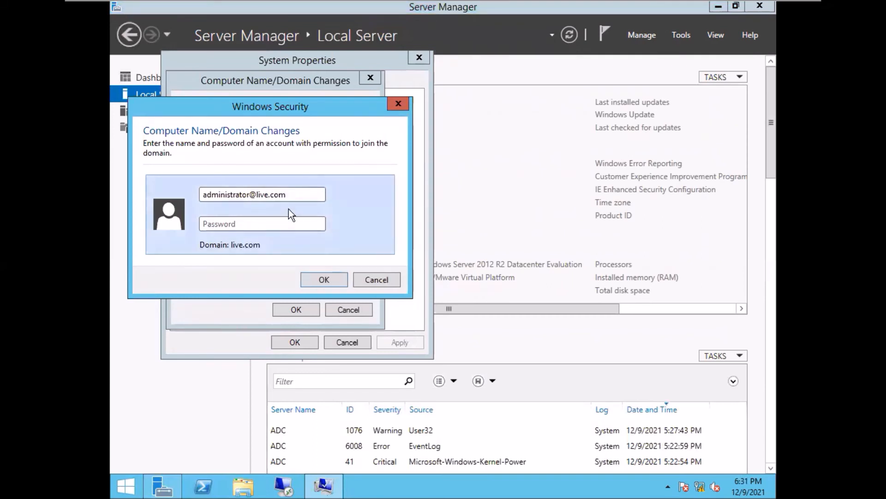
{"action": "left_click", "coordinate": [287, 224]}
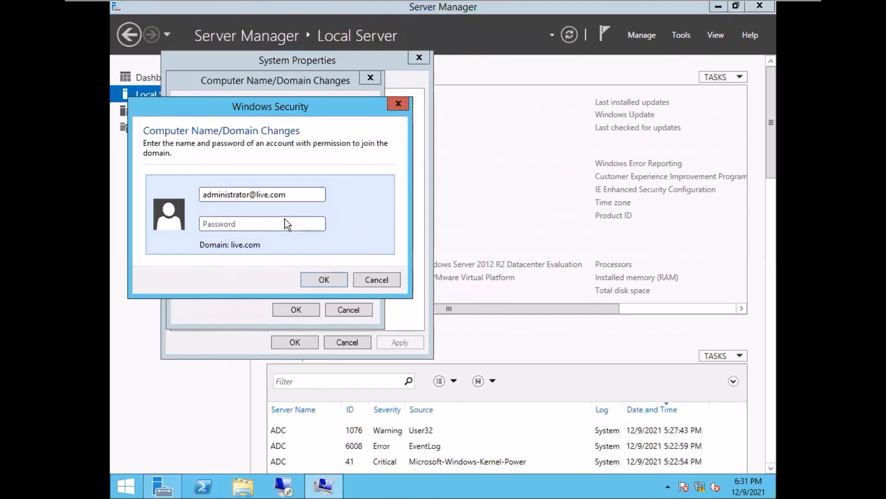
{"action": "type", "text": "••••••••"}
{"action": "key", "text": "Return"}
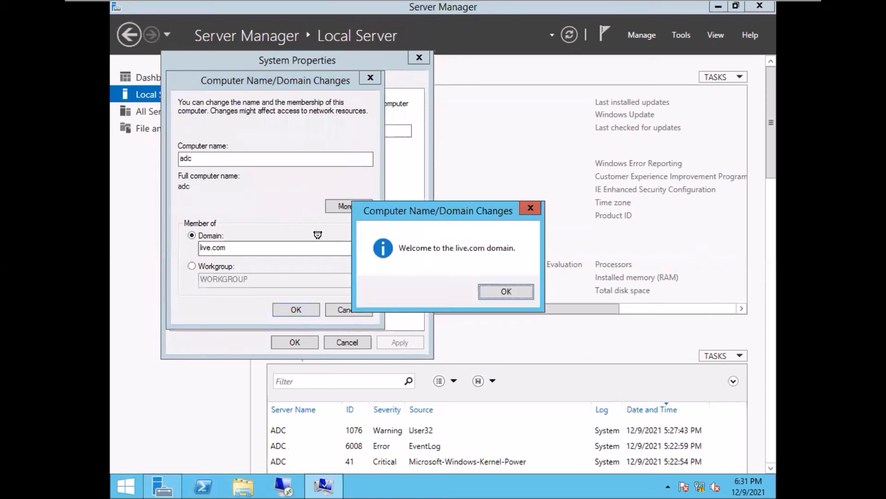
- Acknowledge the welcome and restart notices, then restart adc now
{"action": "left_click", "coordinate": [504, 291]}
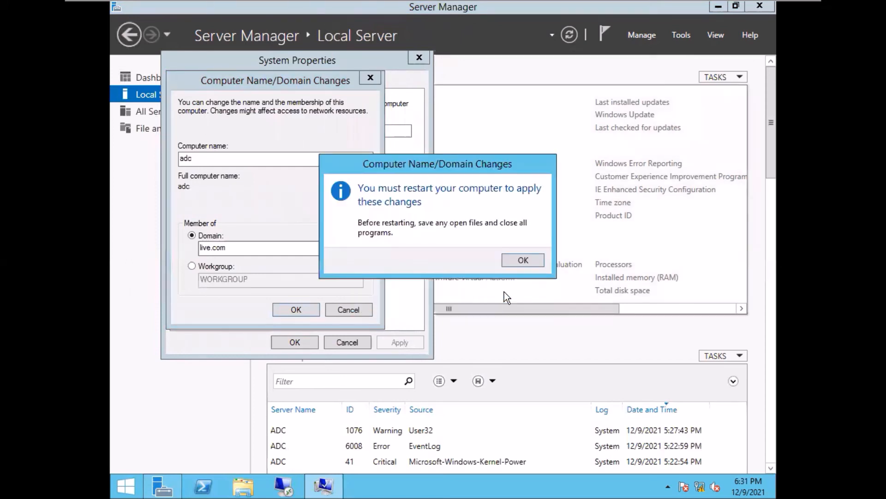
{"action": "left_click", "coordinate": [519, 262]}
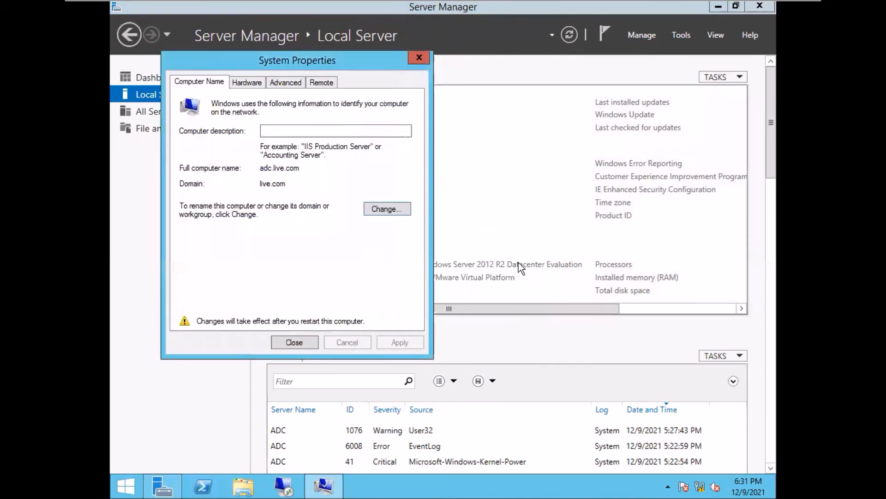
{"action": "left_click", "coordinate": [293, 342]}
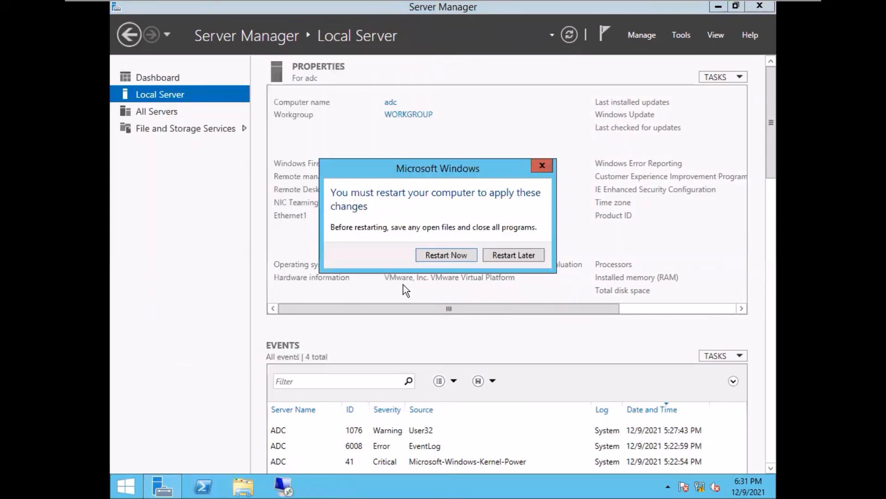
{"action": "left_click", "coordinate": [445, 256]}
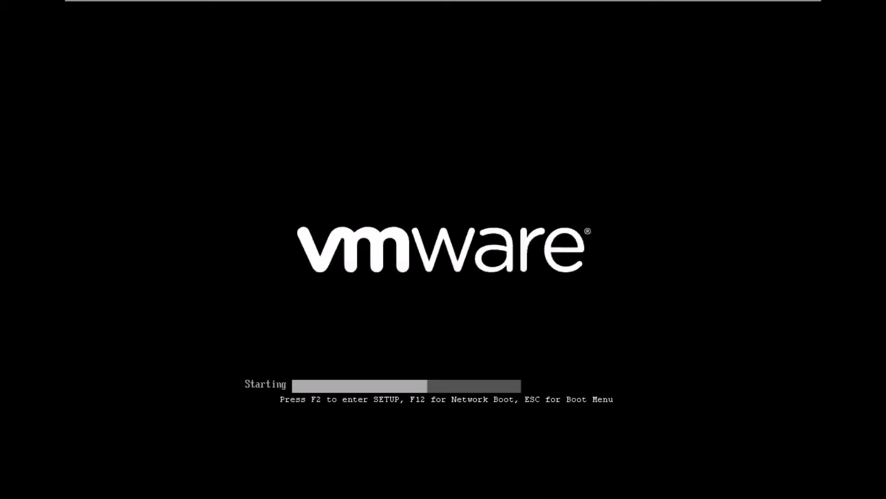
- Release input from adc and return to the Server 2012 VM's Server Manager Dashboard
{"action": "key", "text": "ctrl+alt"}
{"action": "mouse_move", "coordinate": [773, 4]}
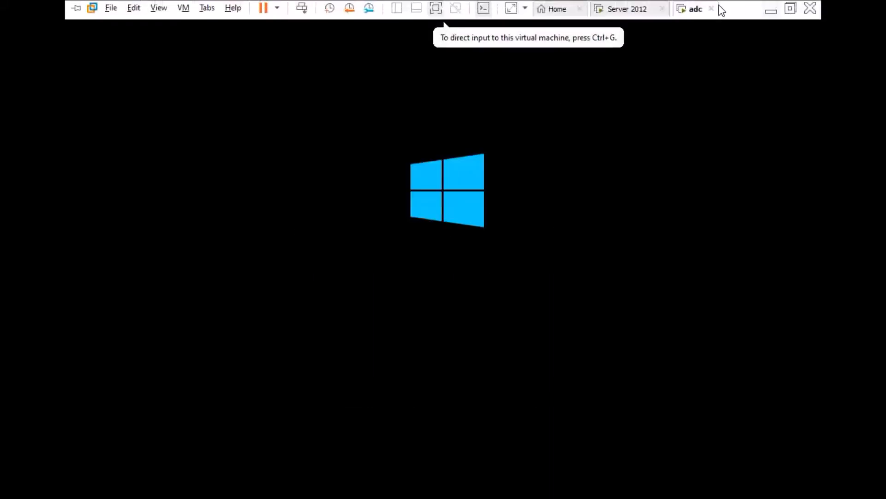
{"action": "left_click", "coordinate": [631, 10]}
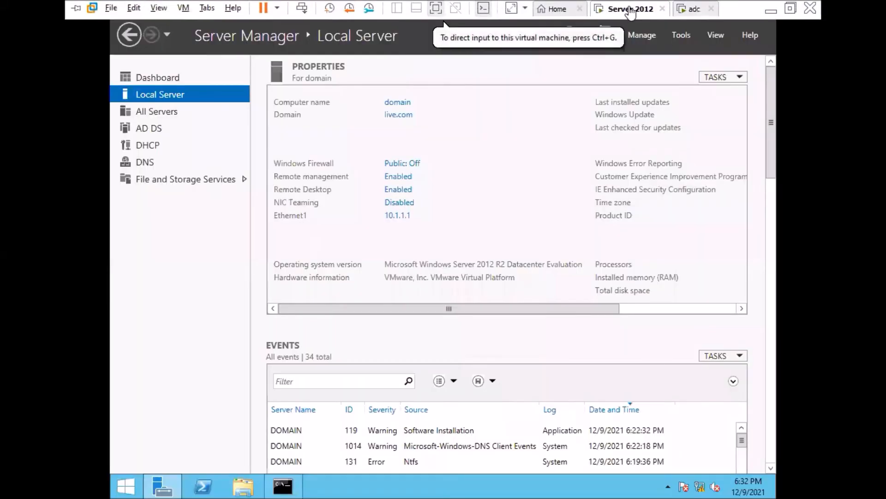
{"action": "left_click", "coordinate": [169, 78]}
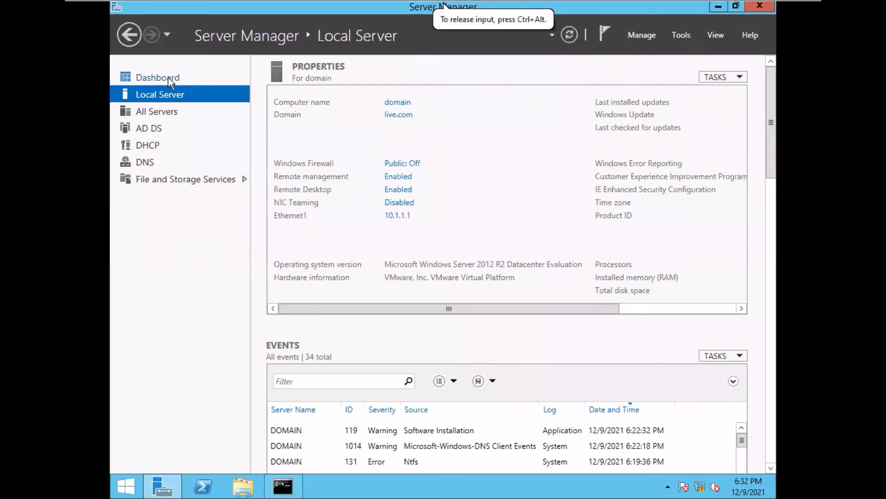
{"action": "left_click", "coordinate": [168, 77]}
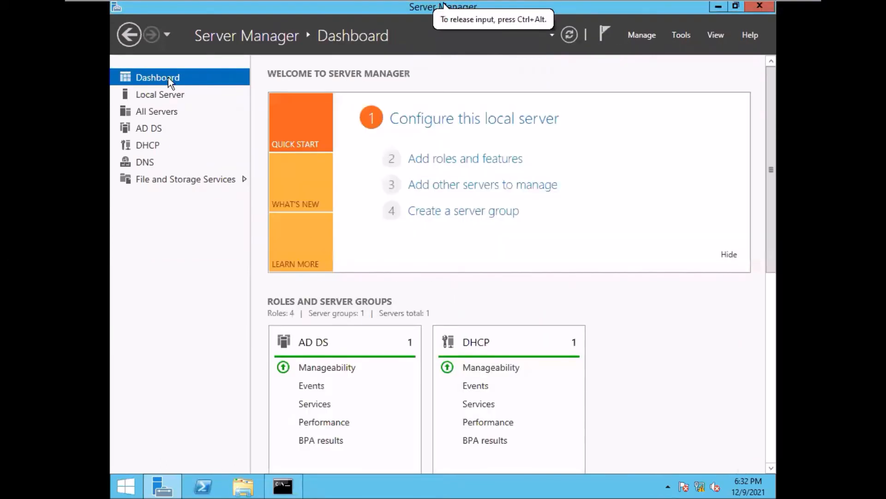
{"action": "left_click", "coordinate": [681, 36]}
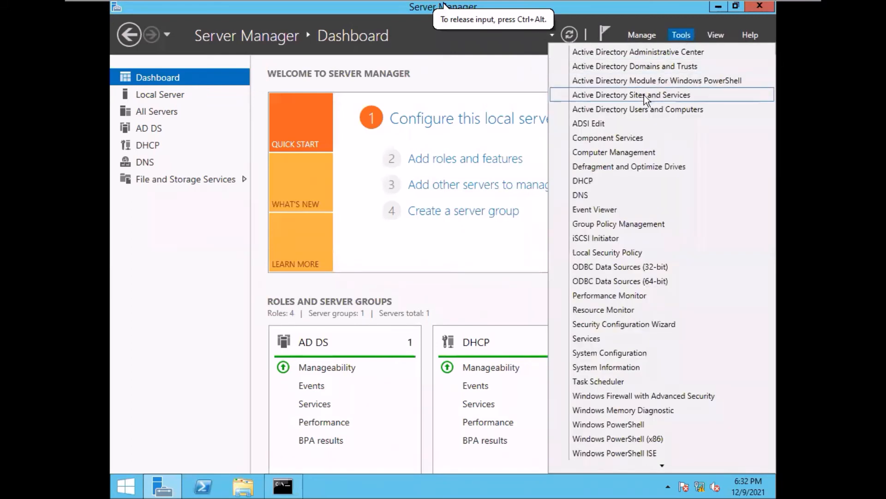
- In Active Directory Users and Computers, move ADC from Computers into the machine OU, verify it, and close the console
{"action": "left_click", "coordinate": [642, 110]}
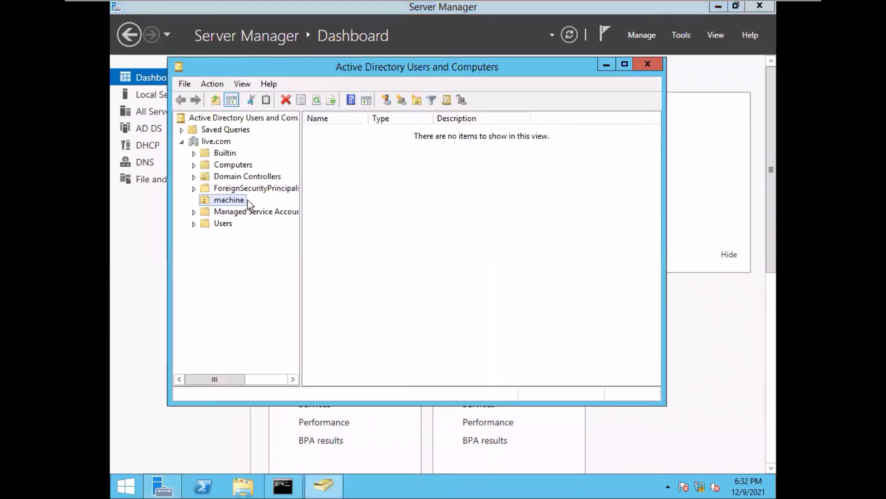
{"action": "left_click", "coordinate": [226, 167]}
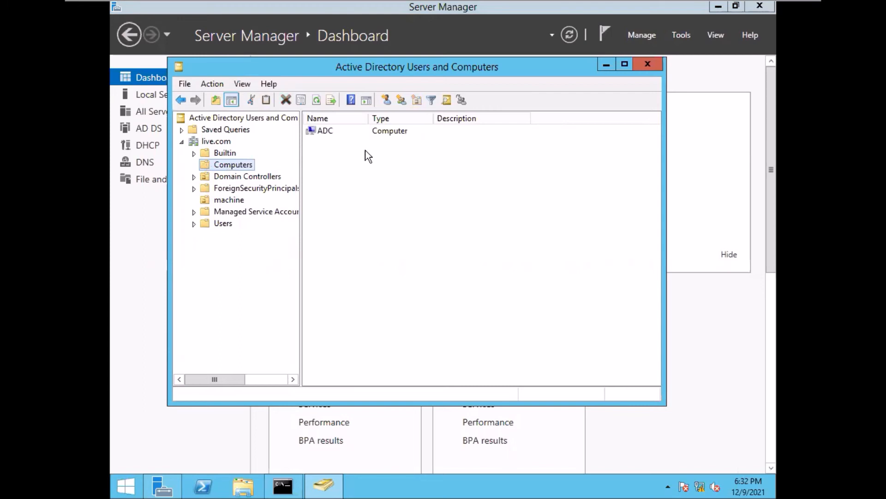
{"action": "left_click", "coordinate": [384, 132]}
{"action": "right_click", "coordinate": [383, 131]}
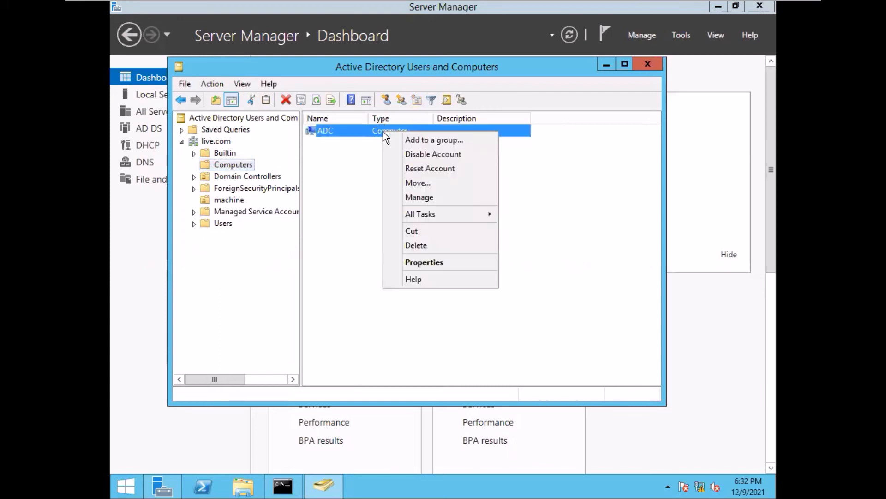
{"action": "left_click", "coordinate": [428, 183]}
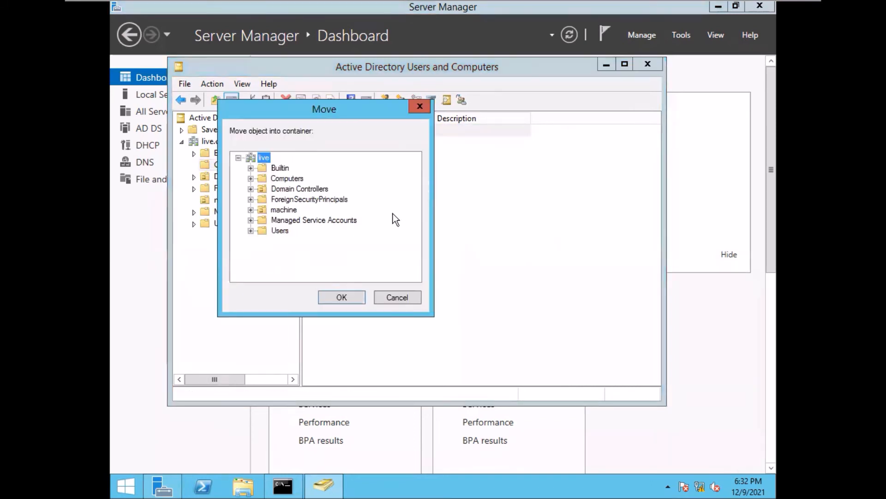
{"action": "left_click", "coordinate": [285, 210]}
{"action": "left_click", "coordinate": [341, 299]}
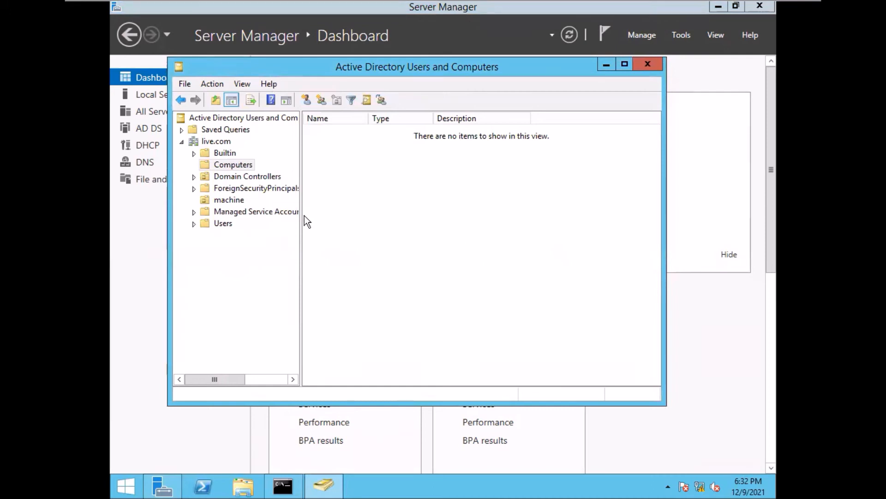
{"action": "left_click", "coordinate": [221, 201]}
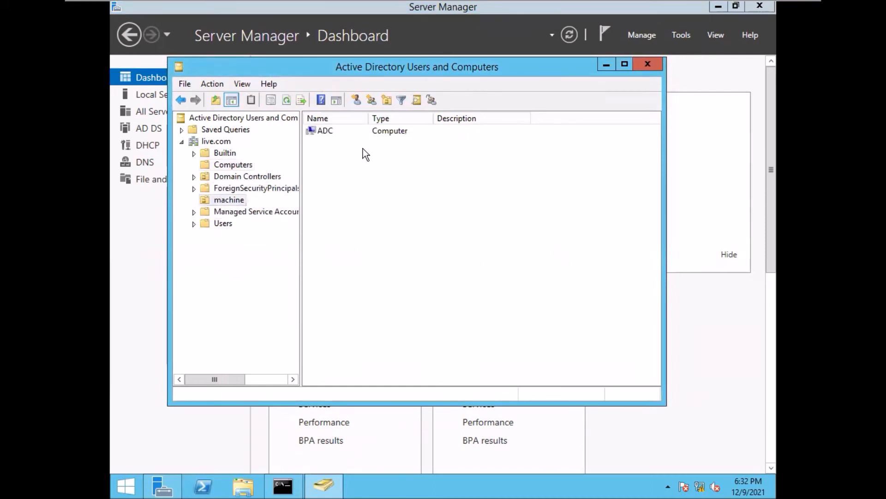
{"action": "left_click", "coordinate": [646, 65]}
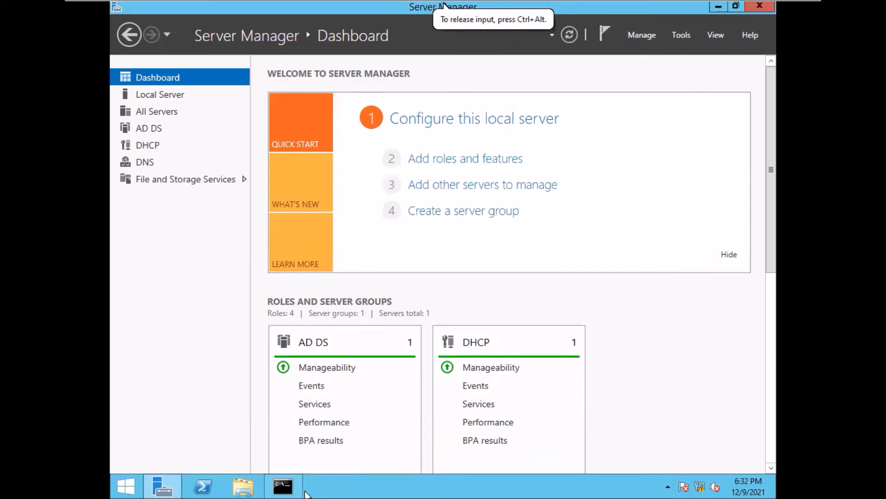
- Rerun the previous gpupdate command with /force, then minimize the Command Prompt
{"action": "left_click", "coordinate": [278, 492]}
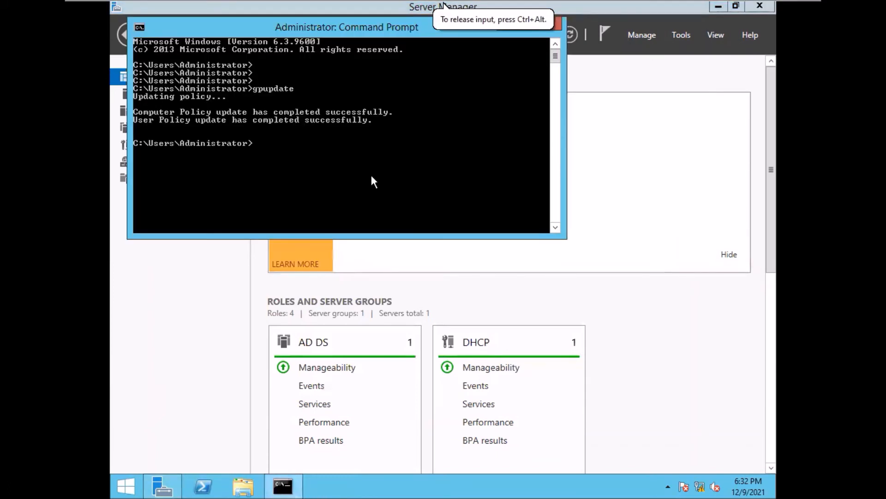
{"action": "key", "text": "Return"}
{"action": "key", "text": "Return"}
{"action": "key", "text": "Return"}
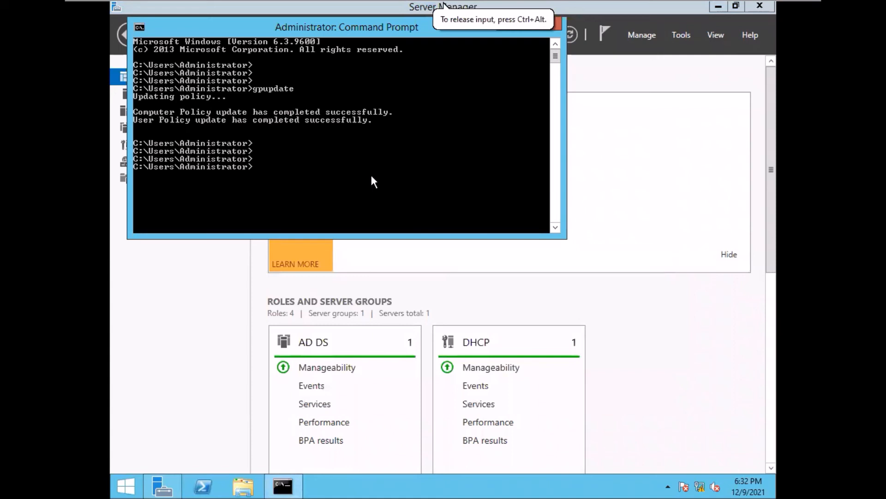
{"action": "key", "text": "Up"}
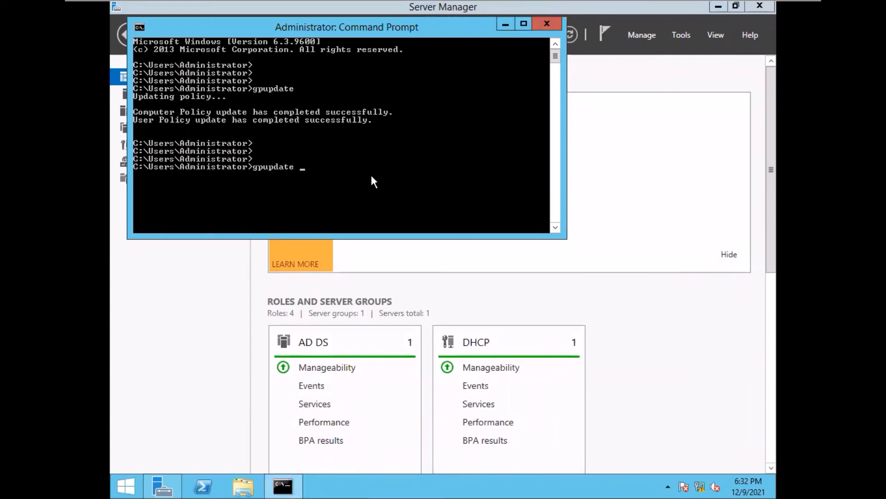
{"action": "type", "text": "/force"}
{"action": "key", "text": "Return"}
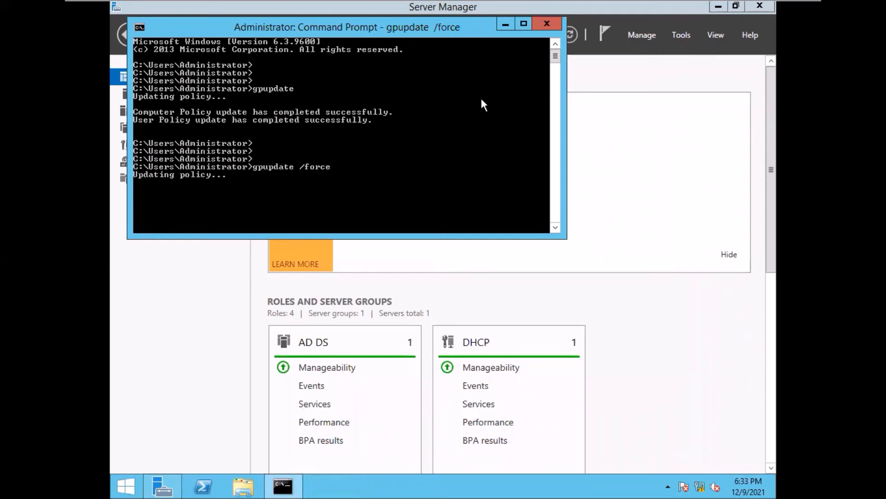
{"action": "left_click", "coordinate": [506, 23]}
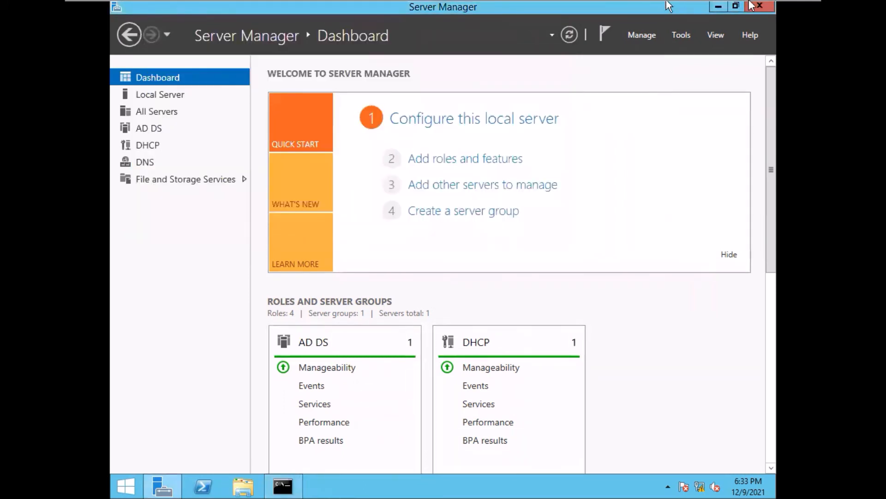
- Switch to the adc client VM and sign in as the administrator
{"action": "left_click", "coordinate": [691, 7]}
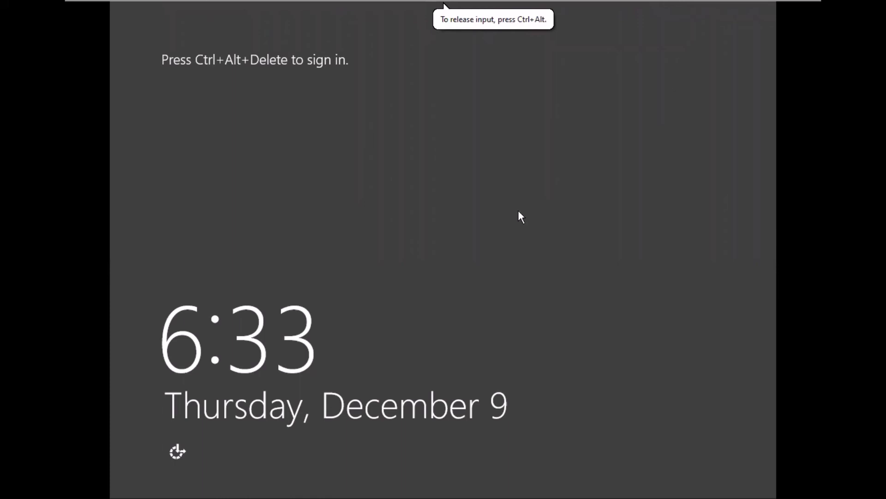
{"action": "key", "text": "ctrl+alt+Insert"}
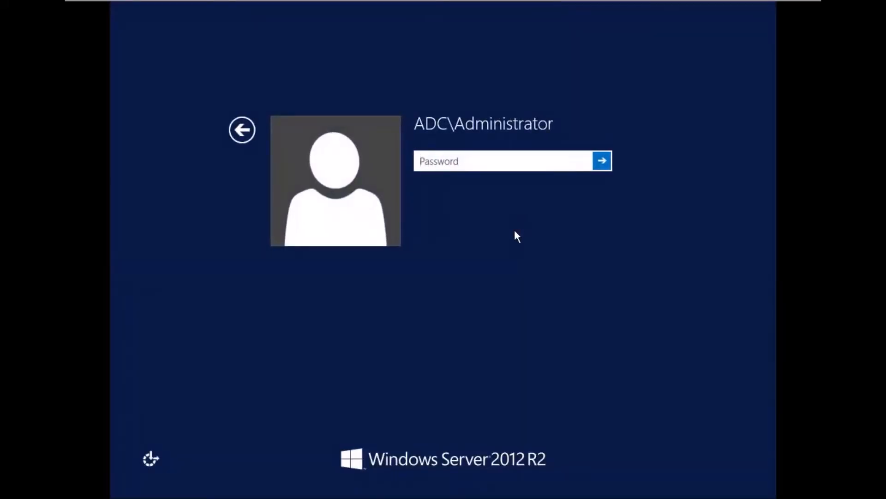
{"action": "type", "text": "****"}
{"action": "type", "text": "*****"}
{"action": "key", "text": "Return"}
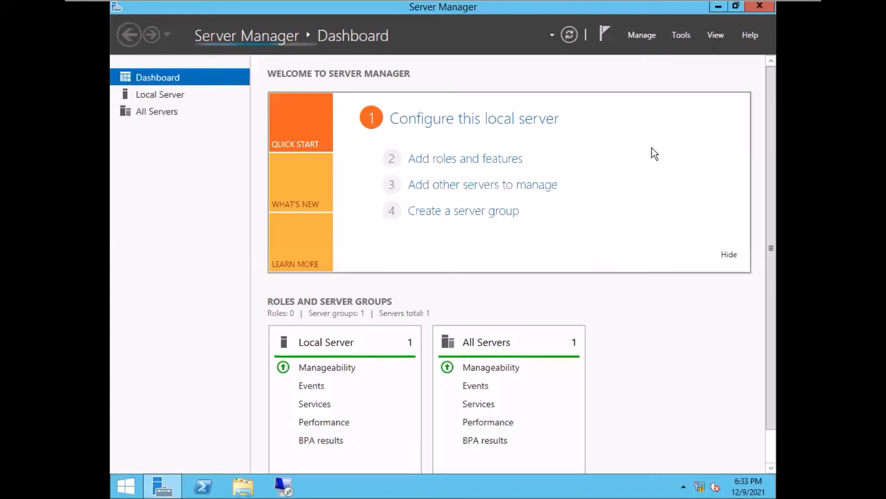
- Minimize Server Manager, run gpupdate in a Command Prompt, then recall it to add /force
{"action": "left_click", "coordinate": [718, 6]}
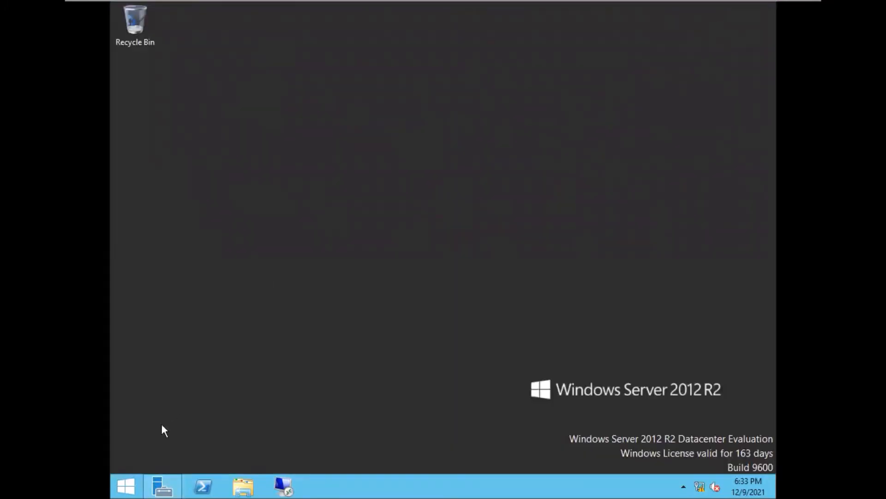
{"action": "right_click", "coordinate": [126, 492]}
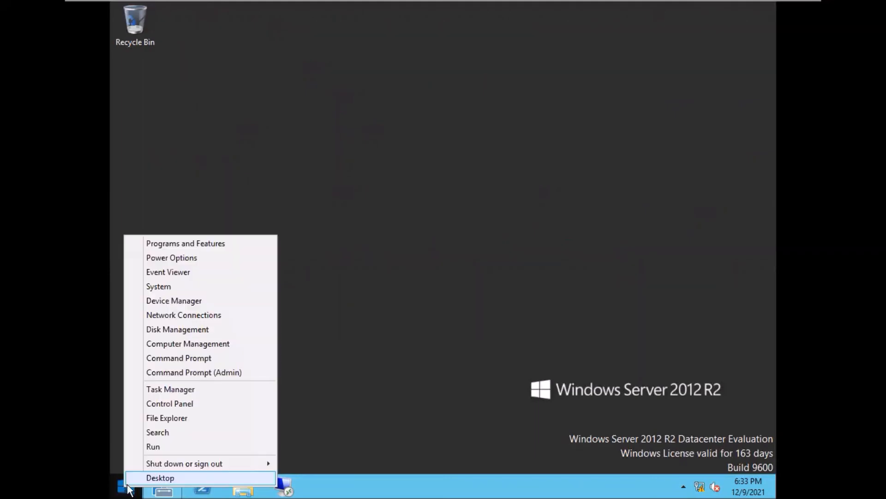
{"action": "left_click", "coordinate": [185, 361]}
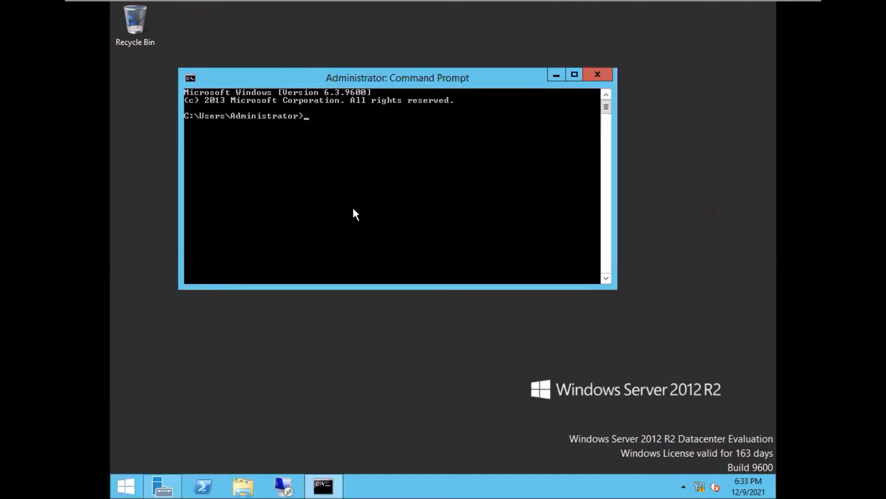
{"action": "key", "text": "Return"}
{"action": "key", "text": "Return"}
{"action": "key", "text": "Return"}
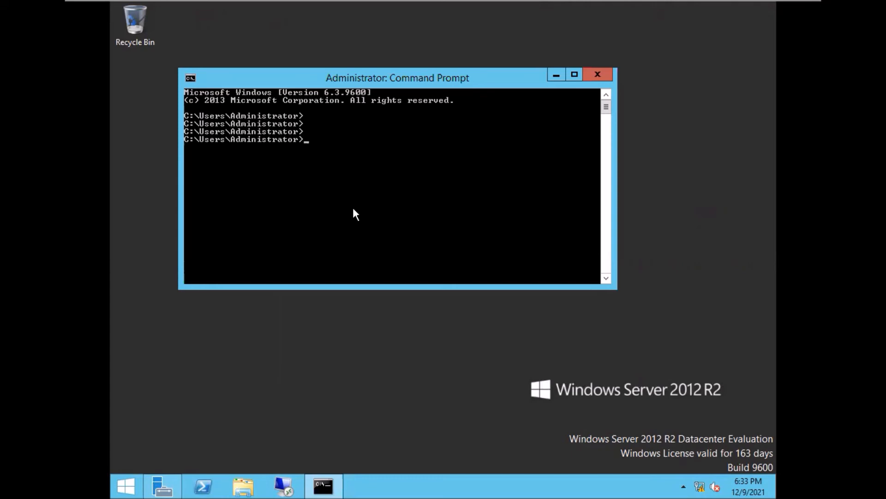
{"action": "type", "text": "gpupdate"}
{"action": "key", "text": "Return"}
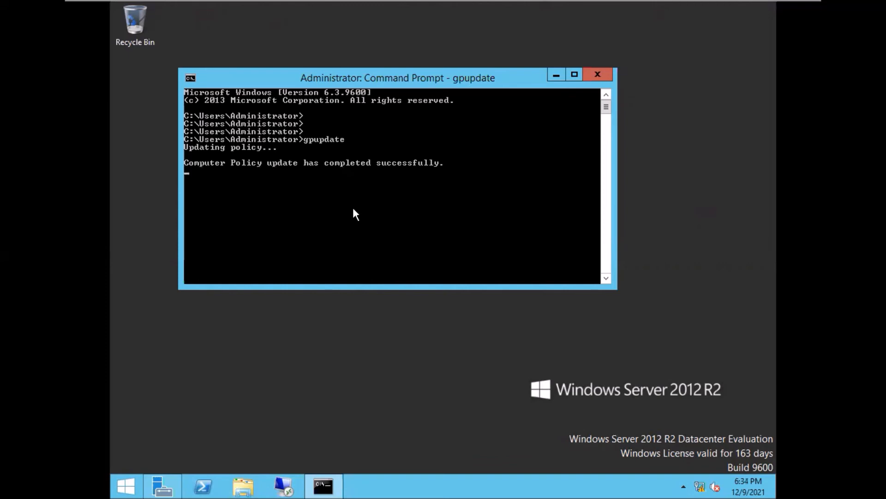
{"action": "key", "text": "Return"}
{"action": "key", "text": "Return"}
{"action": "key", "text": "Return"}
{"action": "key", "text": "Return"}
{"action": "key", "text": "Up"}
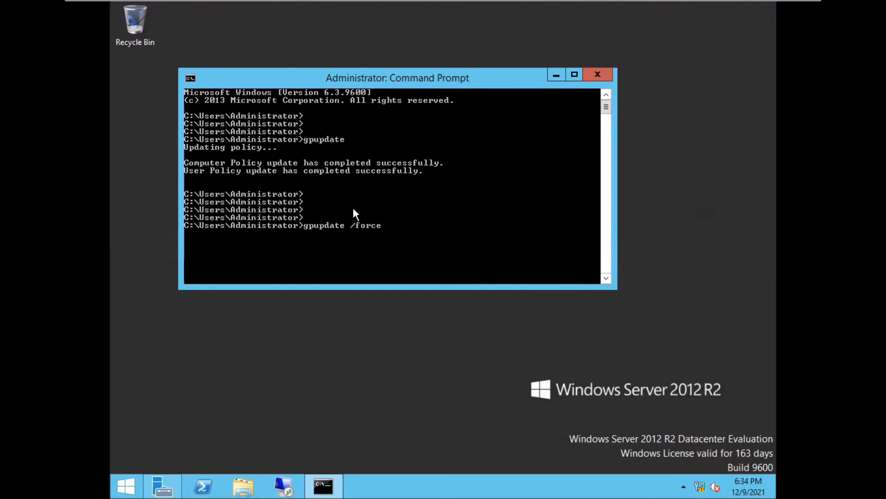
- Run gpupdate /force, maximize the console to review its output, and answer y to restart
{"action": "key", "text": "Return"}
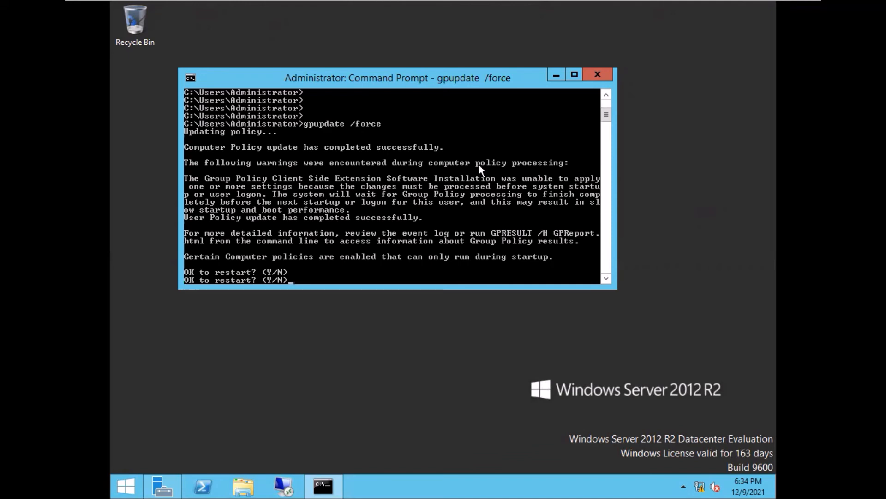
{"action": "left_click", "coordinate": [573, 74]}
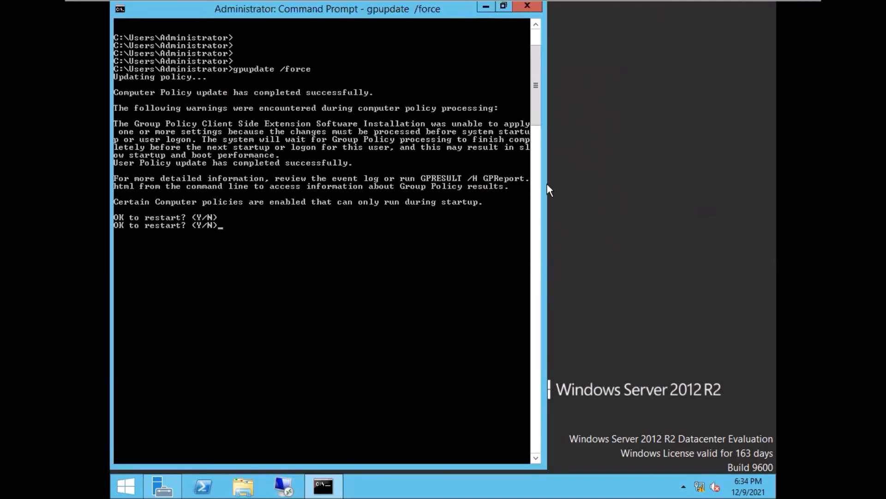
{"action": "left_click", "coordinate": [535, 190]}
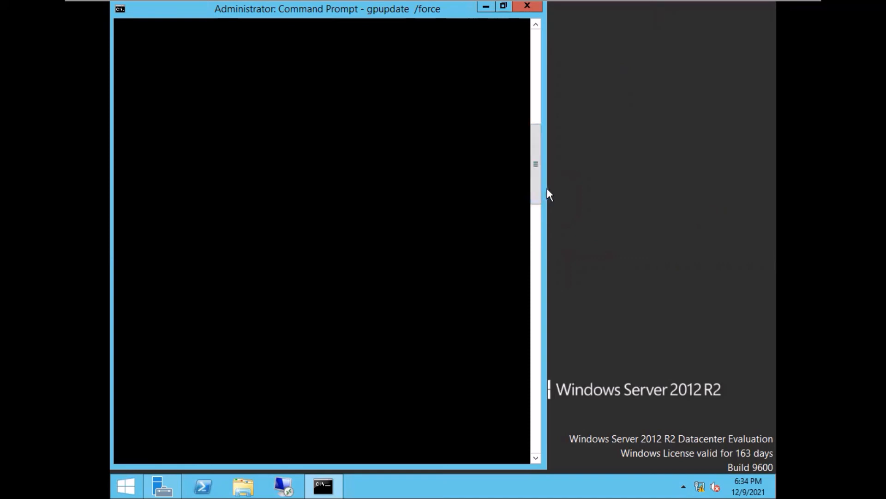
{"action": "left_click_drag", "start_coordinate": [536, 187], "coordinate": [533, 90]}
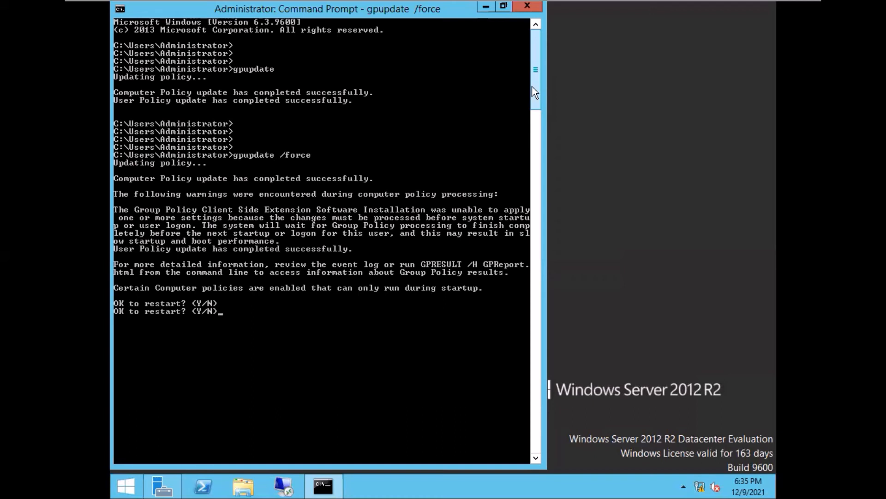
{"action": "type", "text": "y"}
{"action": "key", "text": "Return"}
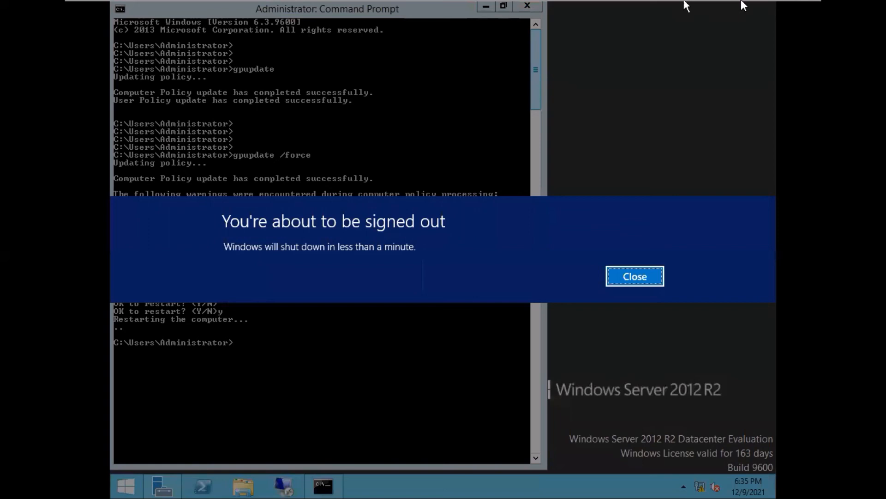
- Close the sign-out warning and restart adc from the Start button's right-click menu
{"action": "left_click", "coordinate": [634, 278]}
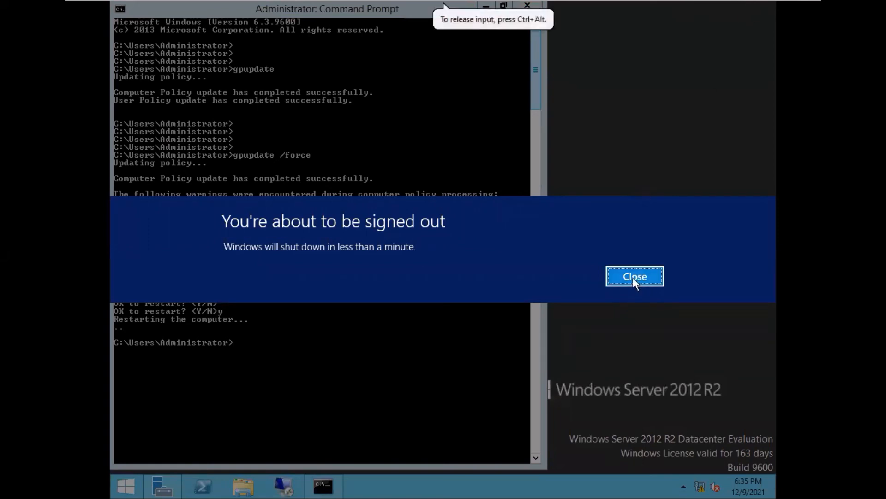
{"action": "left_click", "coordinate": [633, 278]}
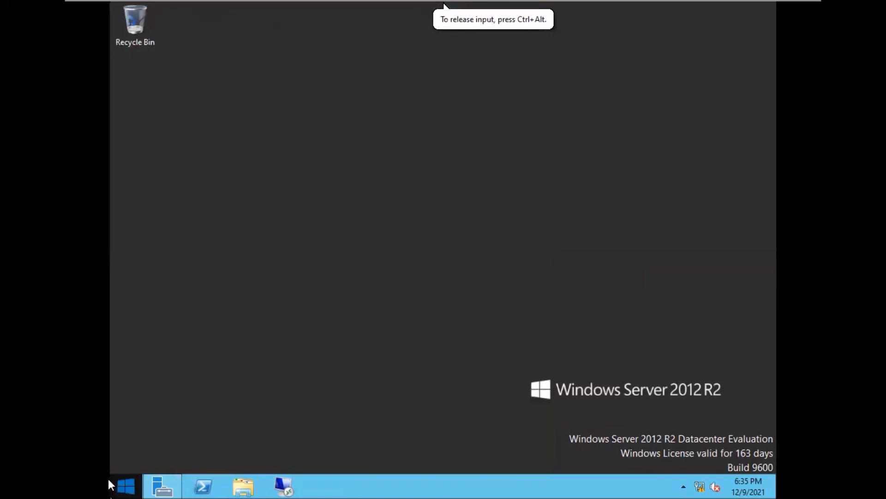
{"action": "right_click", "coordinate": [127, 486]}
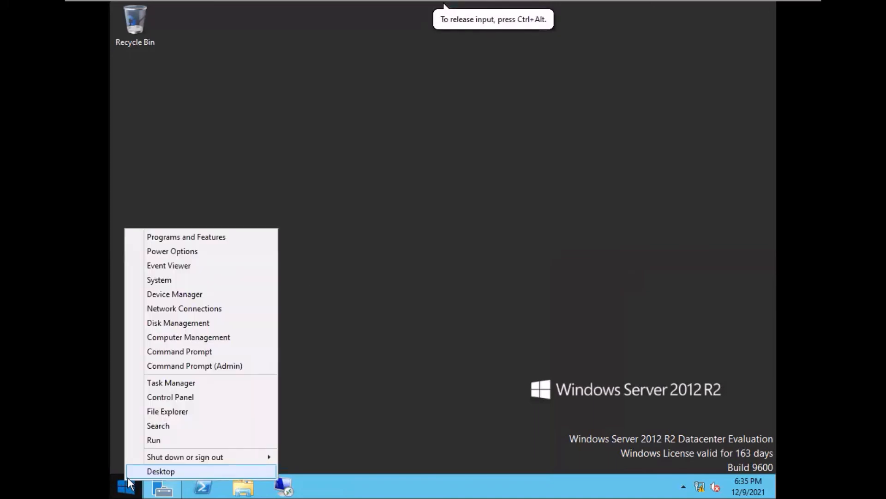
{"action": "mouse_move", "coordinate": [230, 456]}
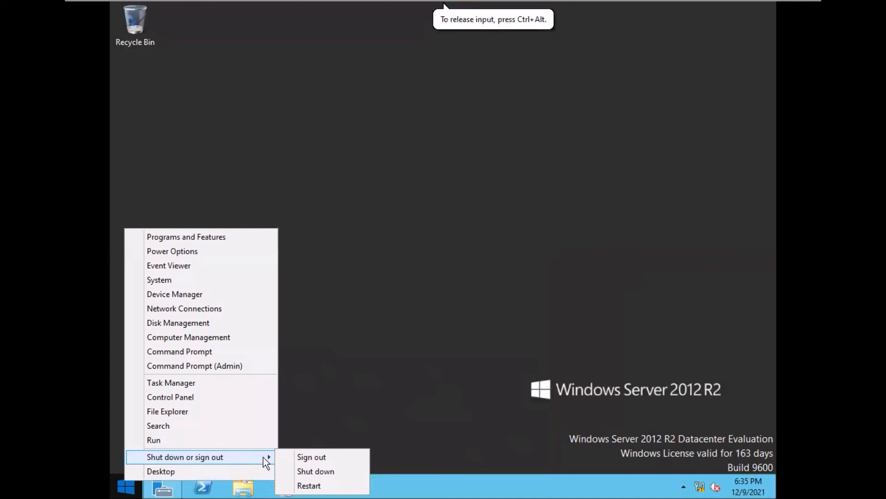
{"action": "left_click", "coordinate": [308, 486]}
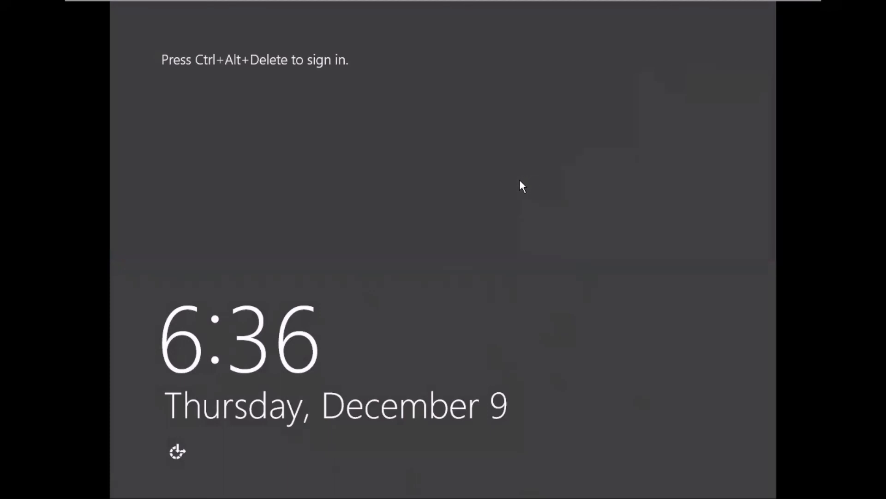
- Sign back in as Administrator and close Server Manager to reveal the VLC media player shortcut
{"action": "key", "text": "ctrl+alt+Delete"}
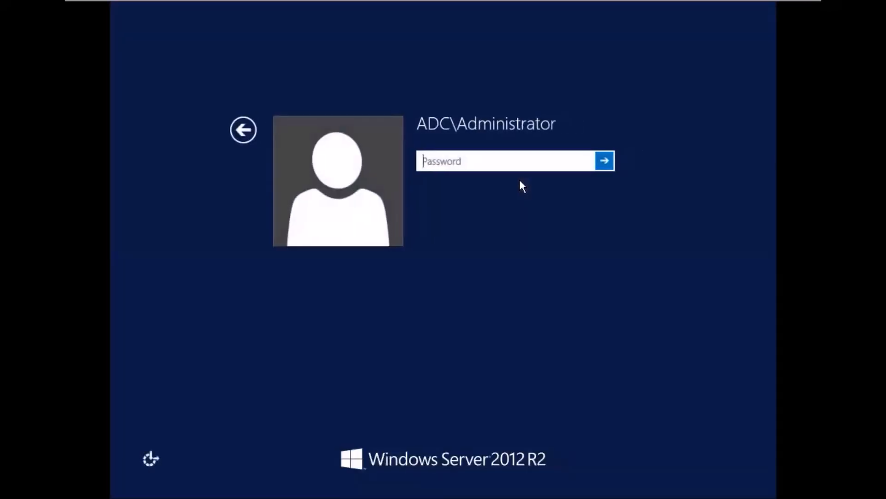
{"action": "type", "text": "••••"}
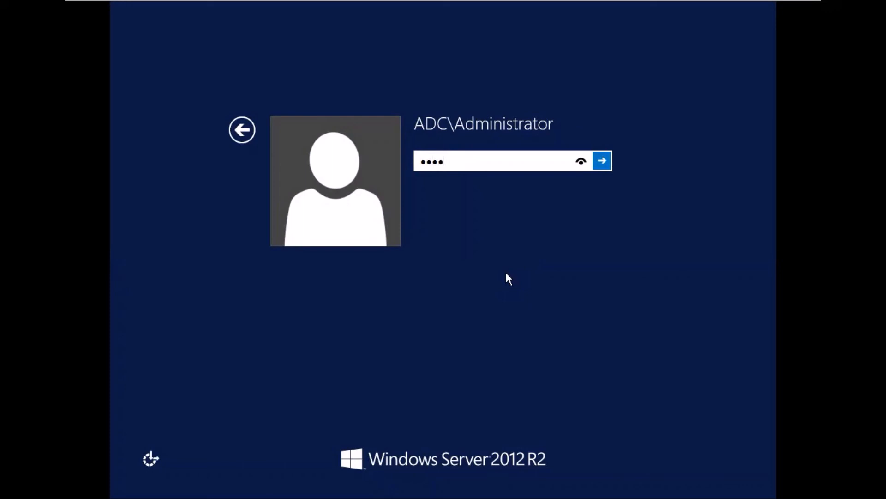
{"action": "type", "text": "••••"}
{"action": "key", "text": "Return"}
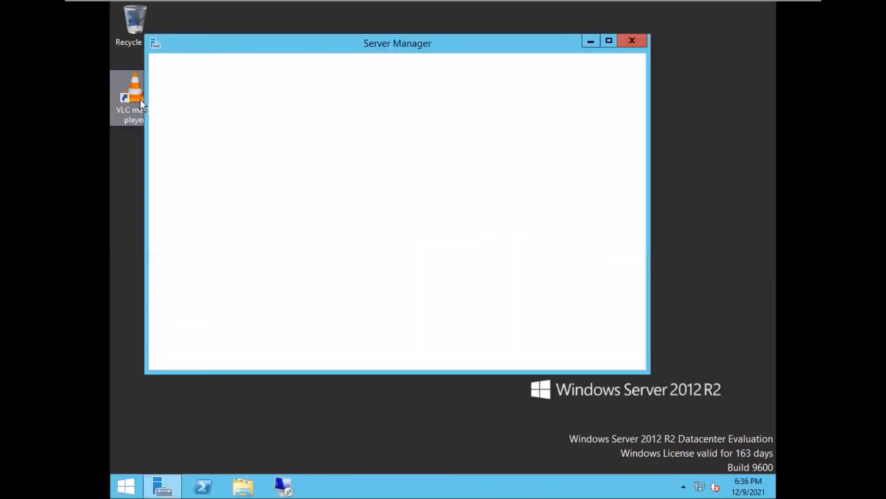
{"action": "left_click", "coordinate": [631, 40]}
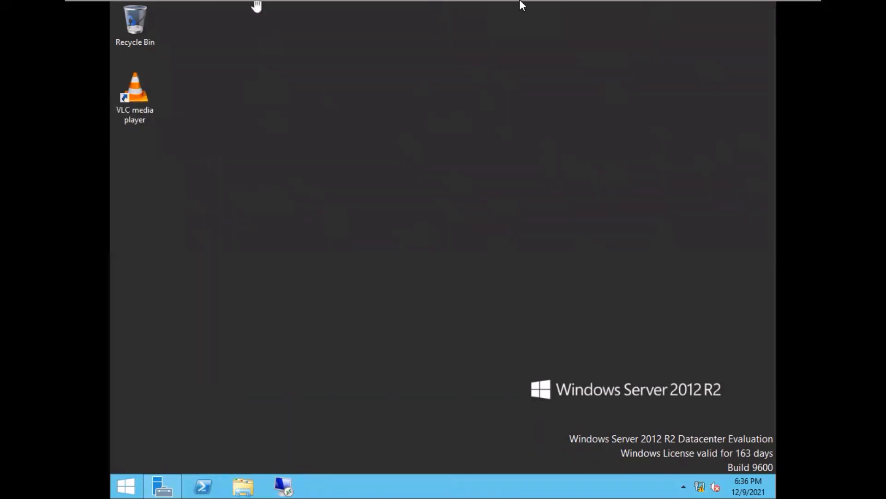
{"action": "mouse_move", "coordinate": [728, 5]}
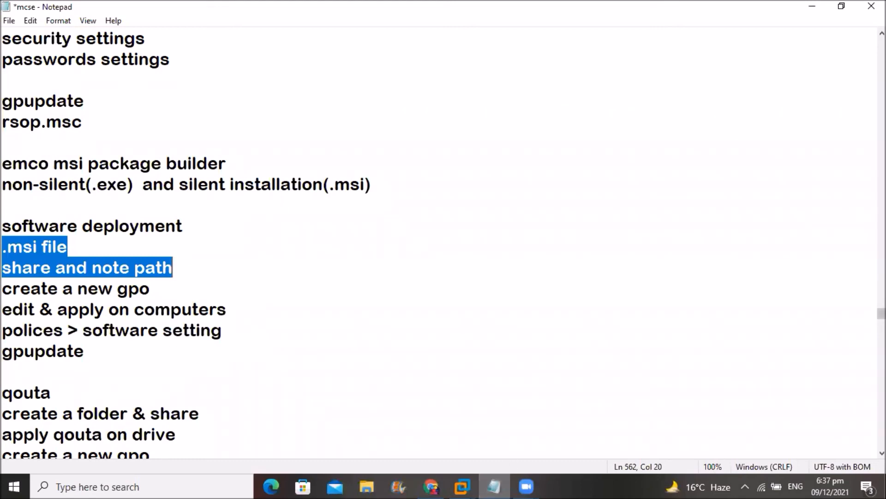
{"action": "scroll", "coordinate": [443, 244], "scroll_direction": "down", "scroll_amount": 2}
{"action": "scroll", "coordinate": [443, 245], "scroll_direction": "down", "scroll_amount": 3}
{"action": "scroll", "coordinate": [184, 56], "scroll_direction": "down", "scroll_amount": 1}
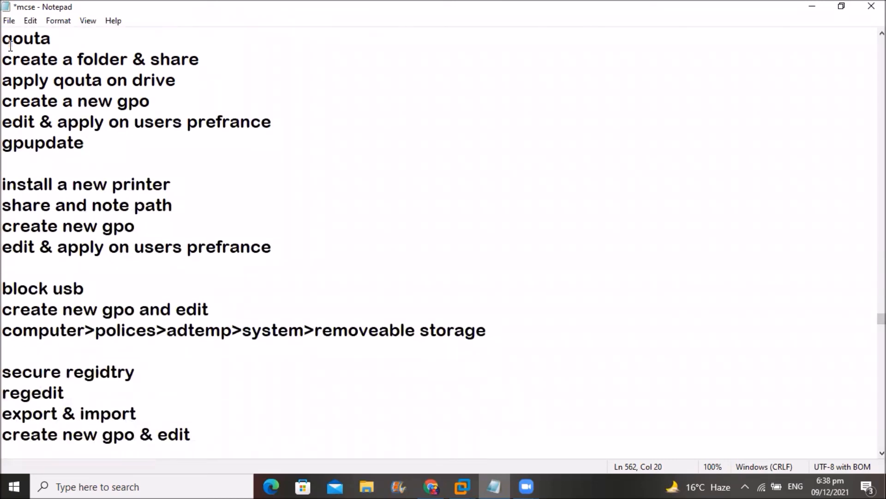
{"action": "left_click_drag", "start_coordinate": [5, 38], "coordinate": [109, 140]}
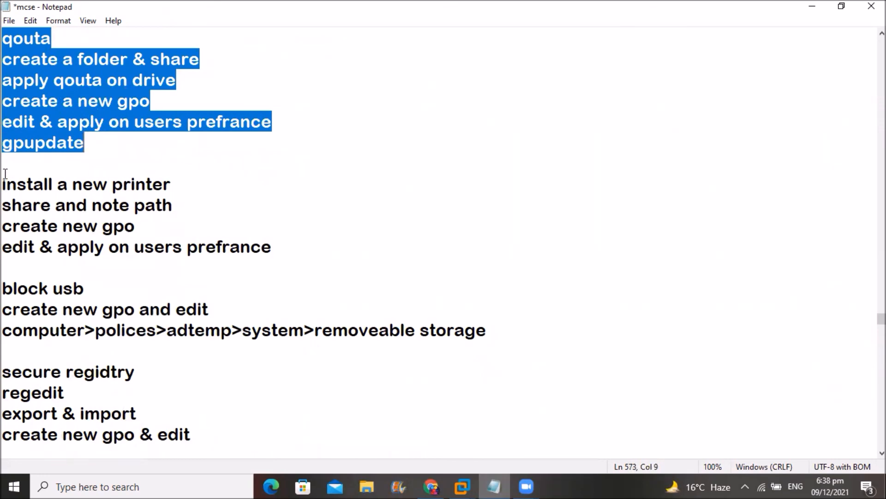
{"action": "left_click_drag", "start_coordinate": [4, 183], "coordinate": [325, 240]}
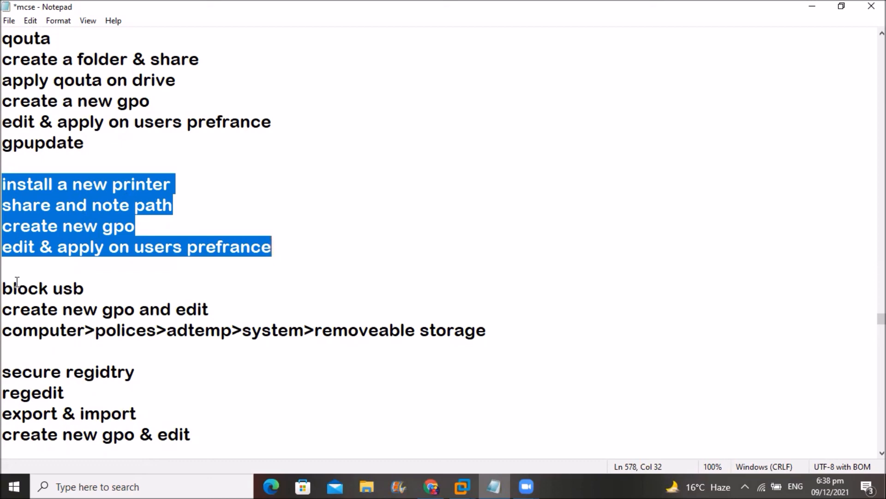
{"action": "left_click", "coordinate": [5, 289]}
{"action": "left_click_drag", "start_coordinate": [15, 290], "coordinate": [533, 328]}
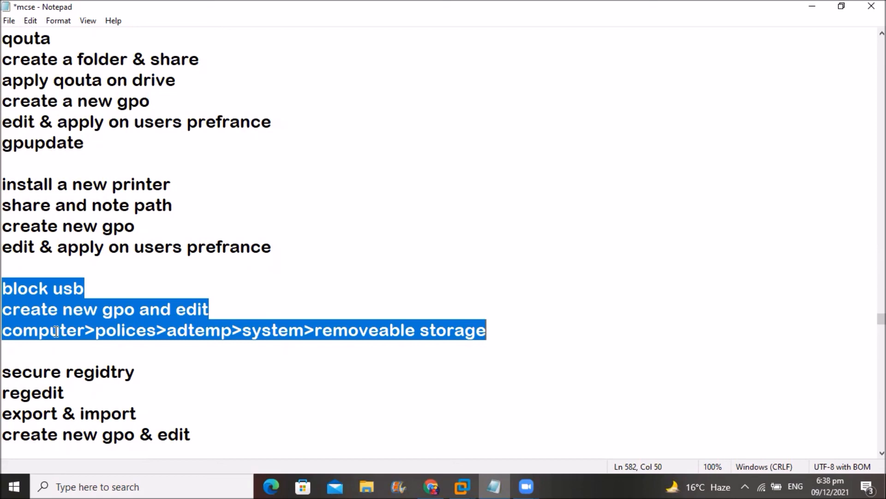
{"action": "left_click_drag", "start_coordinate": [4, 369], "coordinate": [231, 437]}
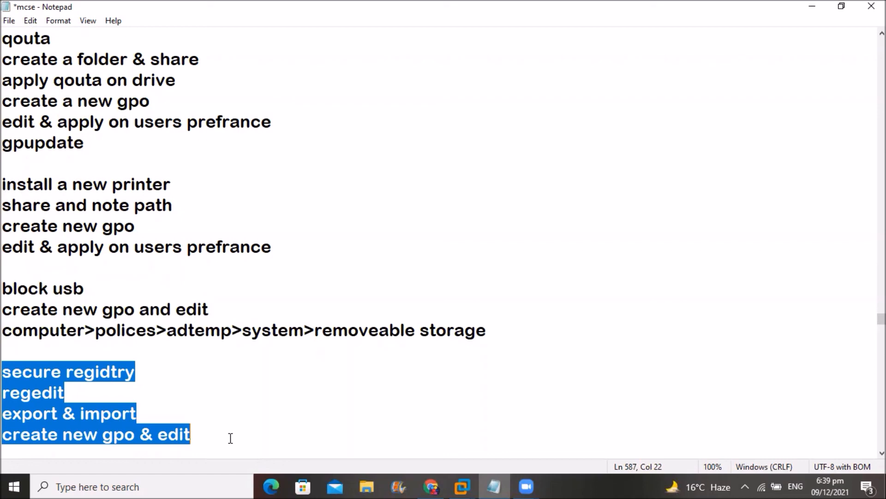
{"action": "left_click", "coordinate": [416, 404]}
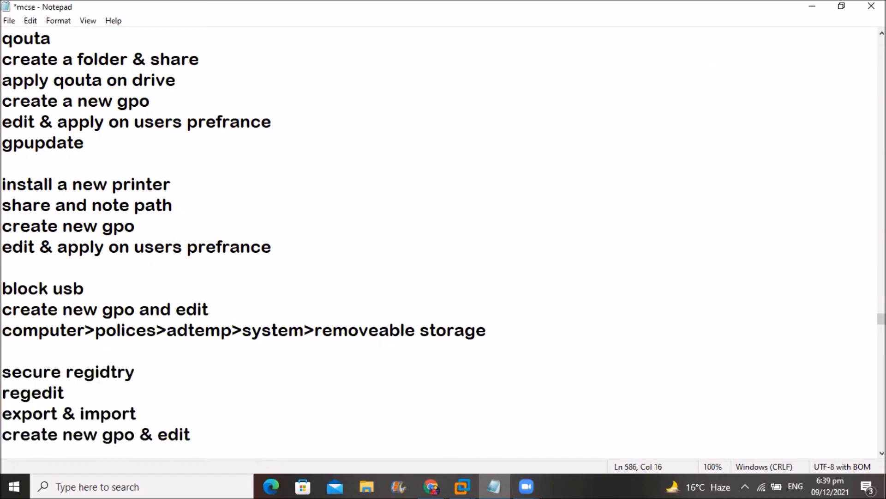
{"action": "scroll", "coordinate": [881, 453], "scroll_direction": "down", "scroll_amount": 4}
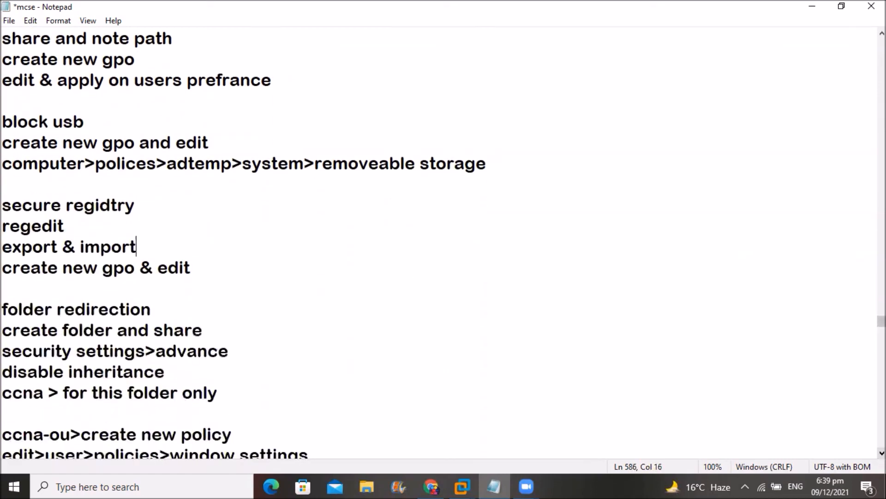
{"action": "scroll", "coordinate": [882, 452], "scroll_direction": "down", "scroll_amount": 2}
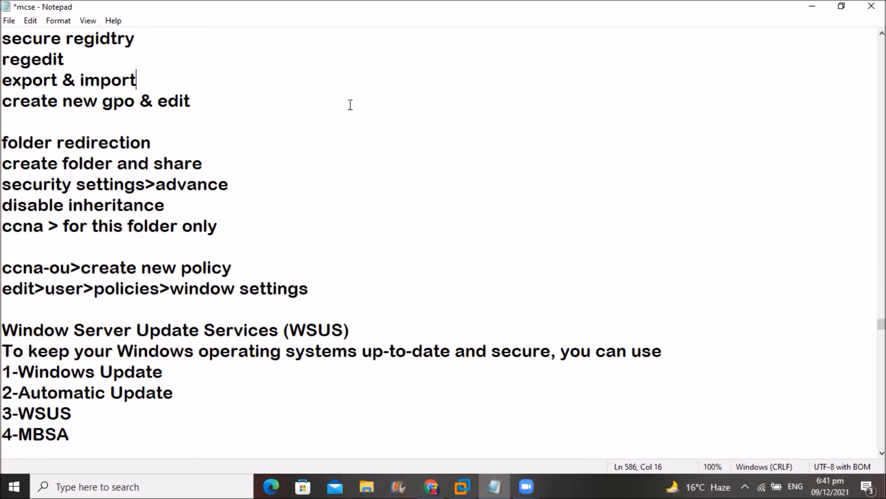
{"action": "left_click", "coordinate": [492, 33]}
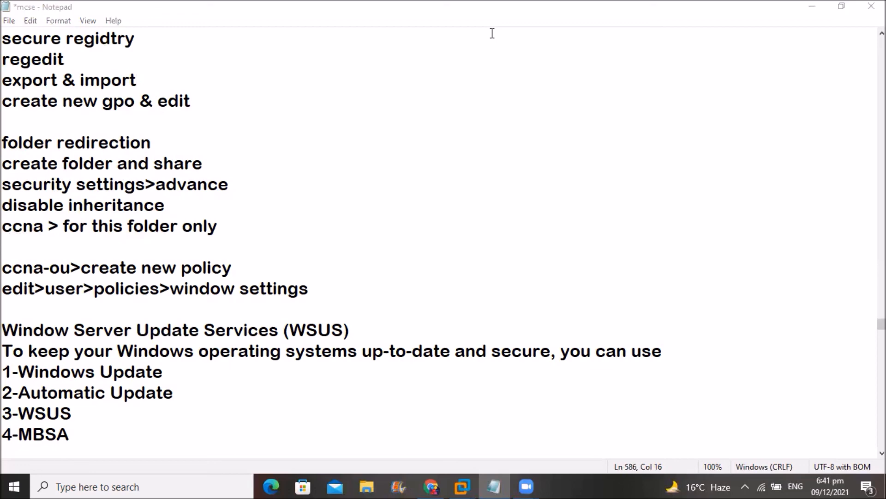